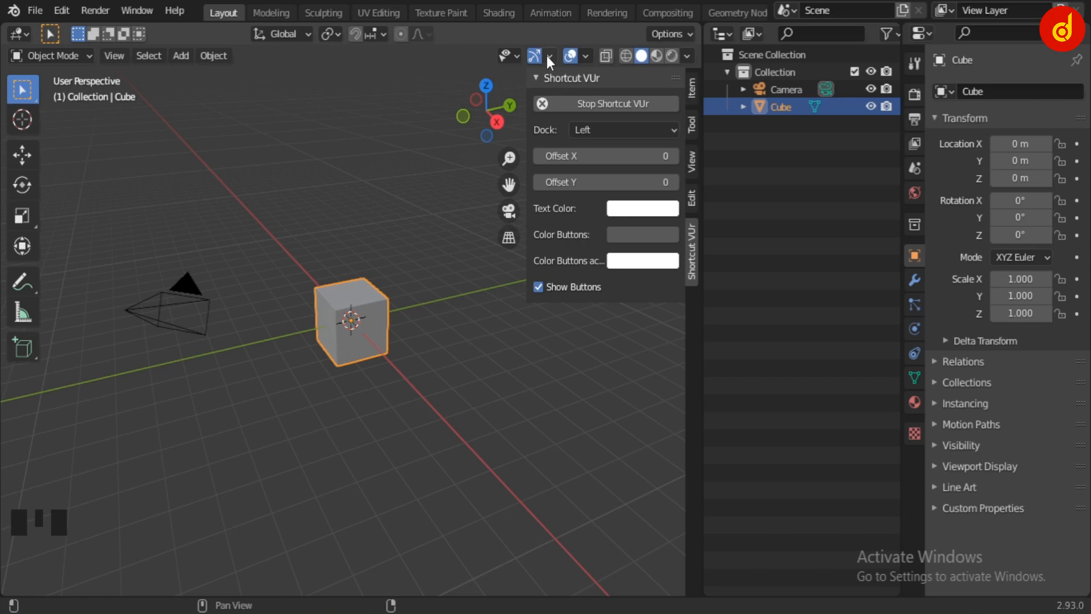
Enable the Move gizmo for objects in the 3D viewport and hide the viewport sidebar.
{"action": "left_click", "coordinate": [549, 57]}
{"action": "left_click", "coordinate": [492, 223]}
{"action": "key", "text": "n"}
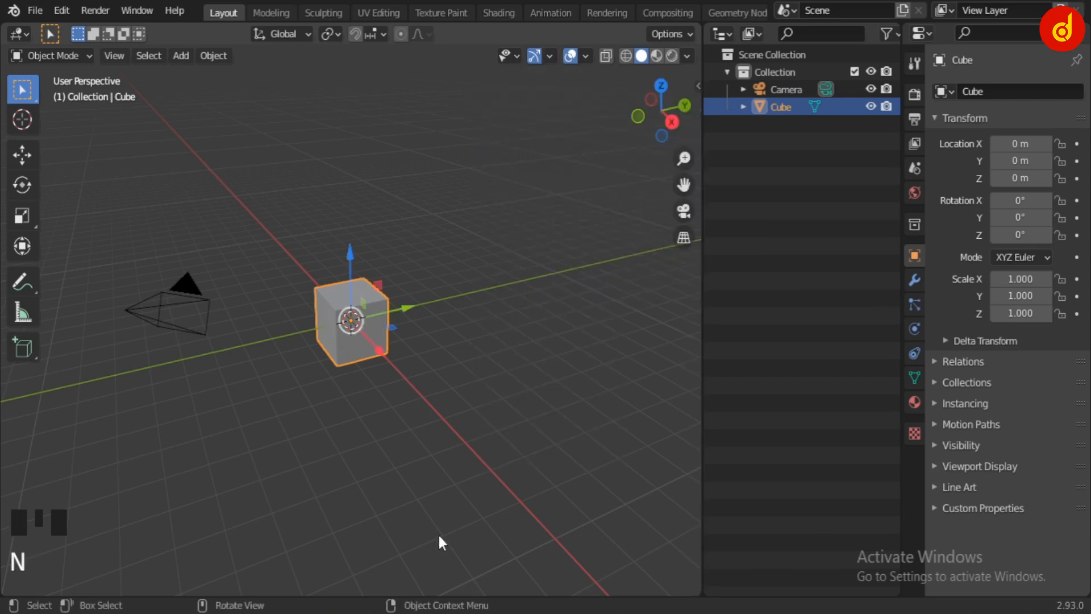
Delete the default cube and add a UV sphere in its place.
{"action": "key", "text": "Delete"}
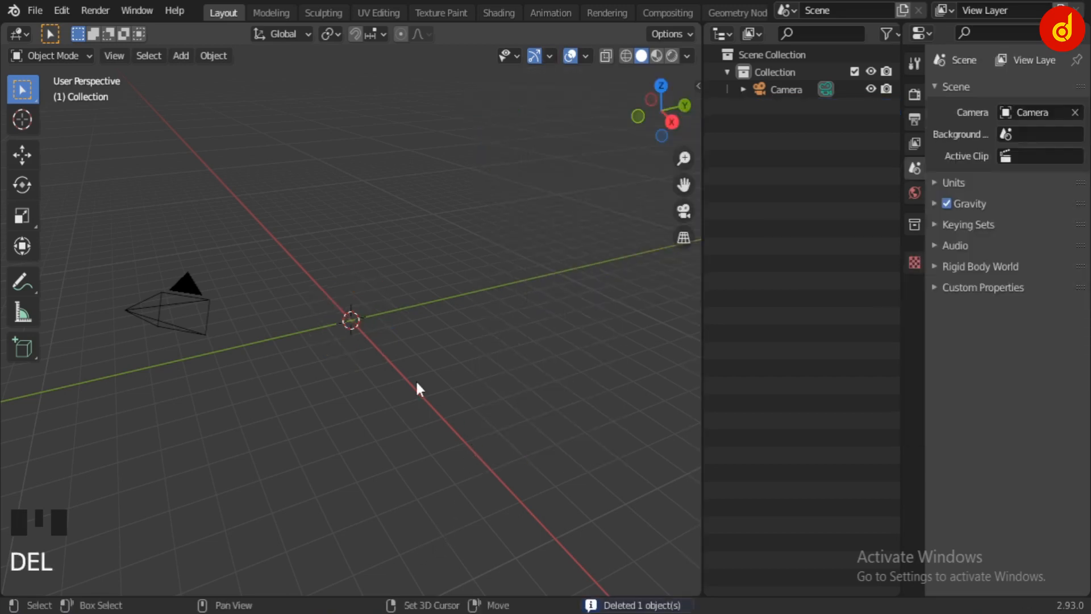
{"action": "key", "text": "shift+a"}
{"action": "mouse_move", "coordinate": [347, 261]}
{"action": "left_click", "coordinate": [514, 308]}
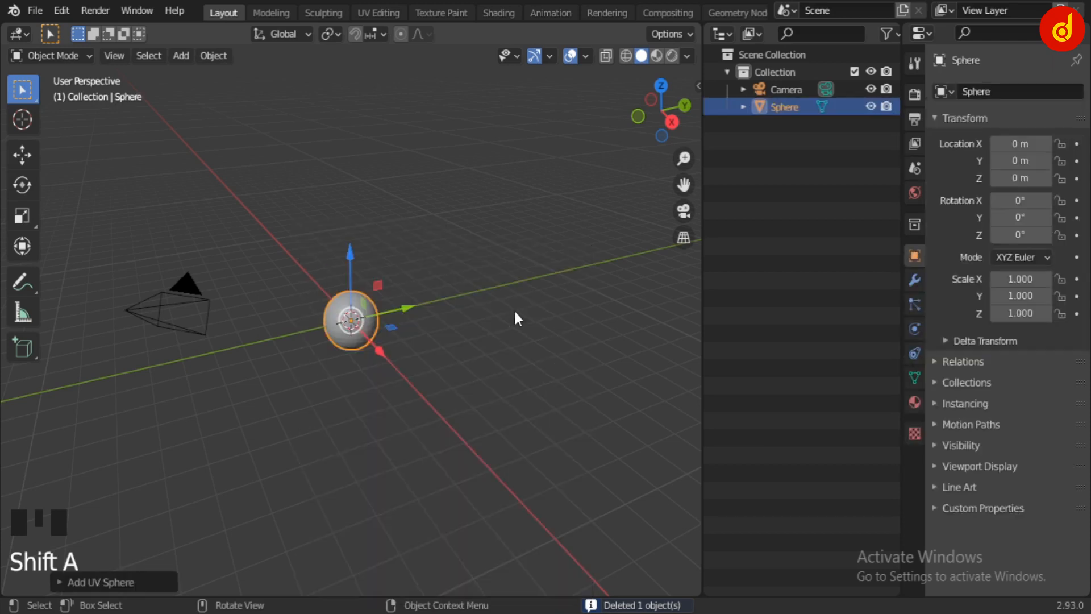
Add a Subdivision Surface modifier to the sphere with viewport and render levels both set to 3.
{"action": "scroll", "coordinate": [481, 379], "scroll_direction": "up", "scroll_amount": 9}
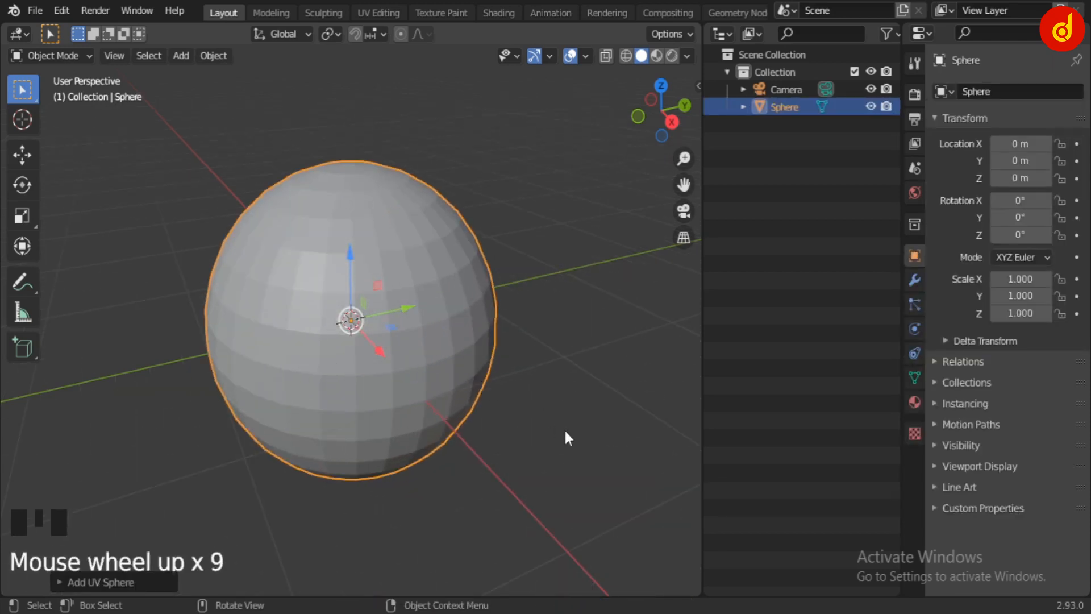
{"action": "middle_click_drag", "start_coordinate": [563, 428], "coordinate": [674, 435]}
{"action": "left_click", "coordinate": [914, 279]}
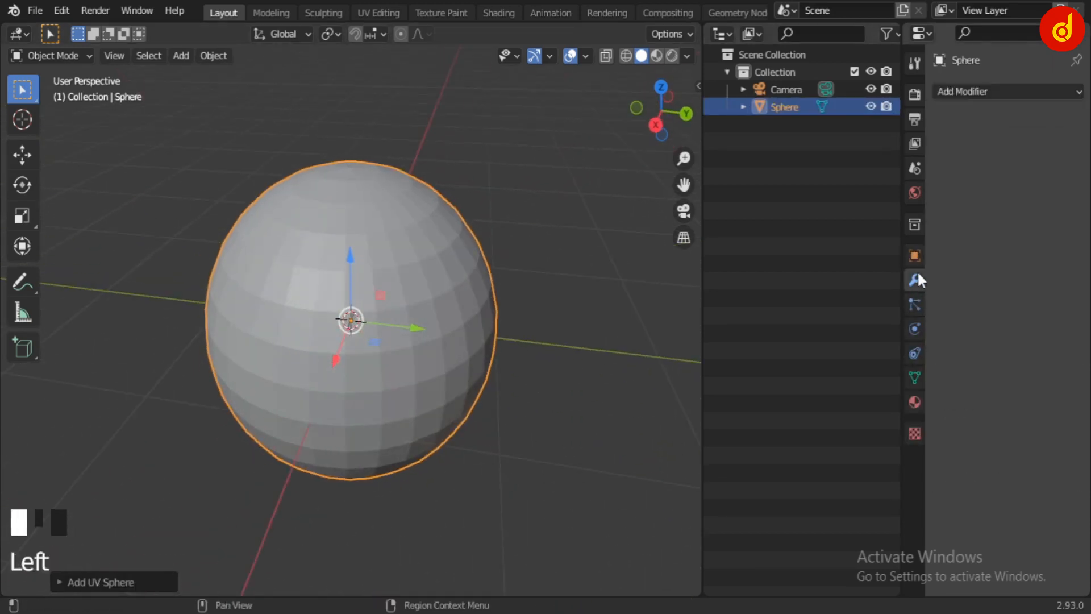
{"action": "left_click", "coordinate": [995, 91]}
{"action": "left_click", "coordinate": [775, 410]}
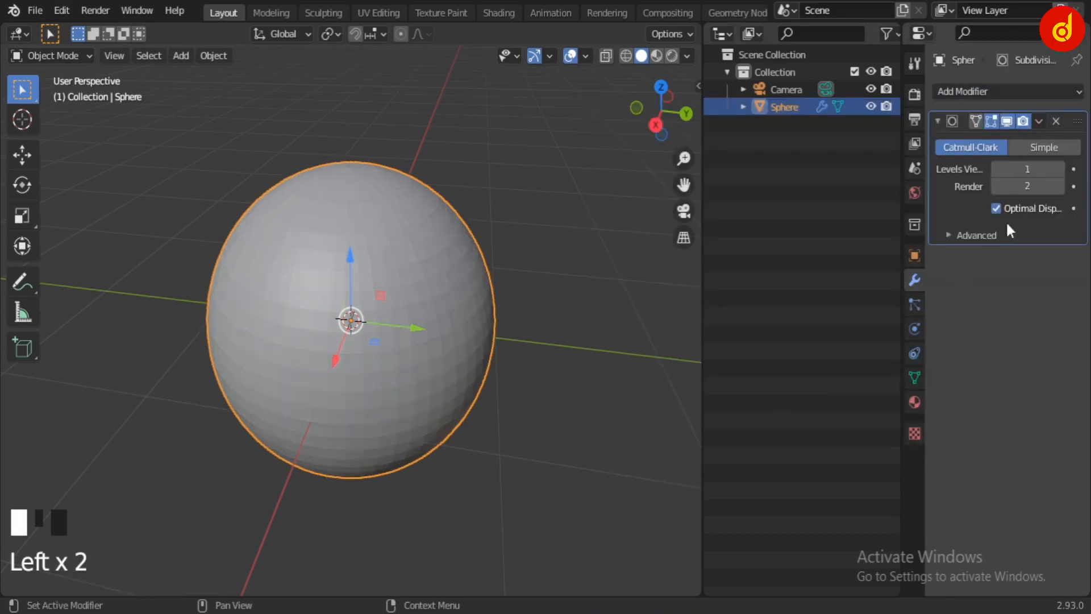
{"action": "left_click", "coordinate": [1063, 166]}
{"action": "left_click", "coordinate": [1062, 166]}
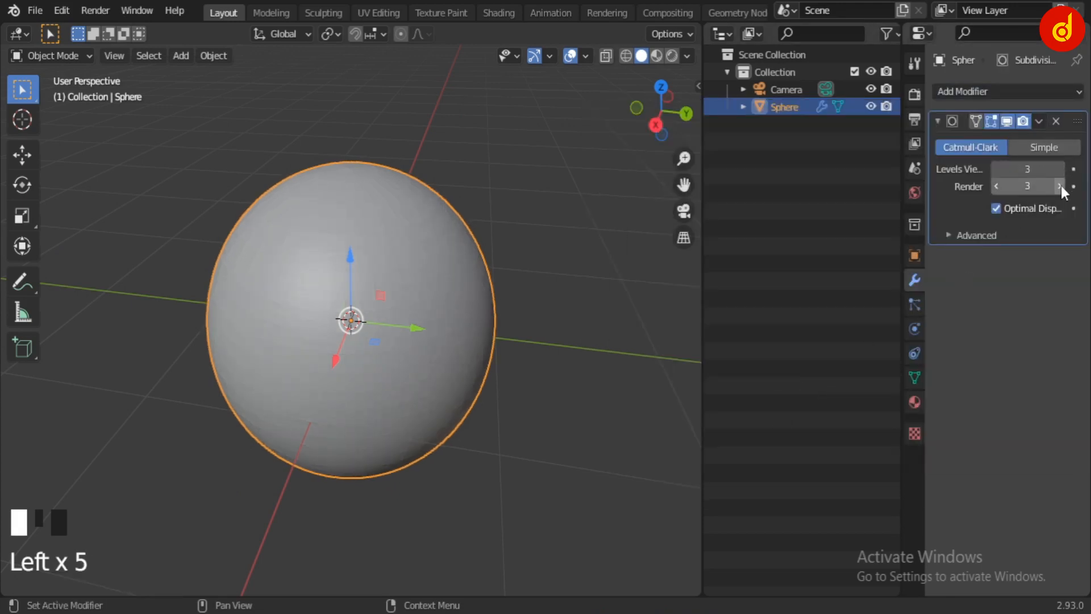
Apply Shade Smooth to the sphere in the Layout workspace.
{"action": "left_click", "coordinate": [496, 11]}
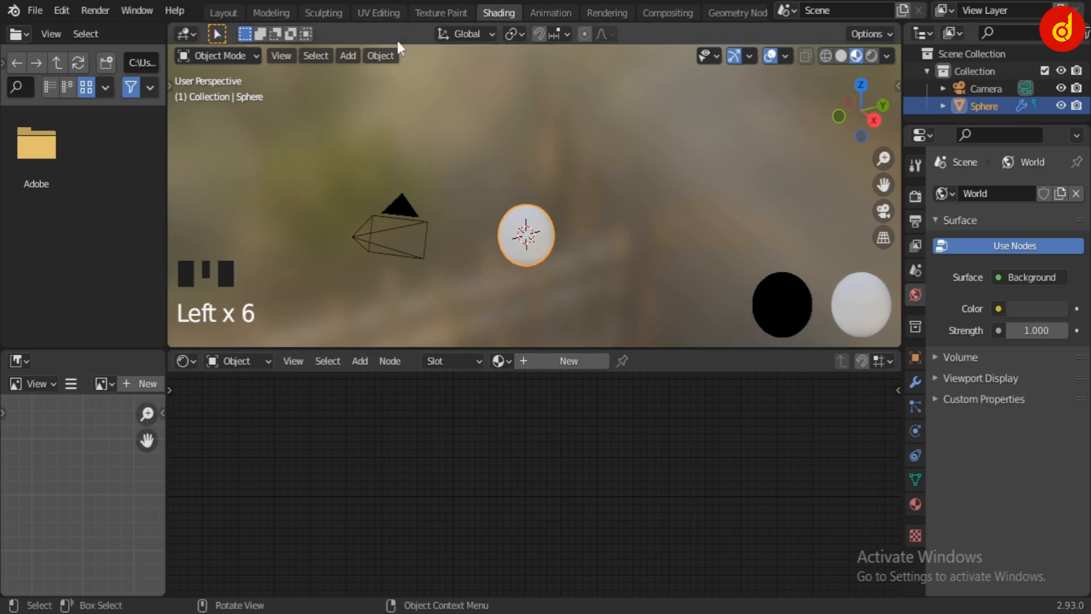
{"action": "left_click", "coordinate": [221, 12]}
{"action": "right_click", "coordinate": [412, 295]}
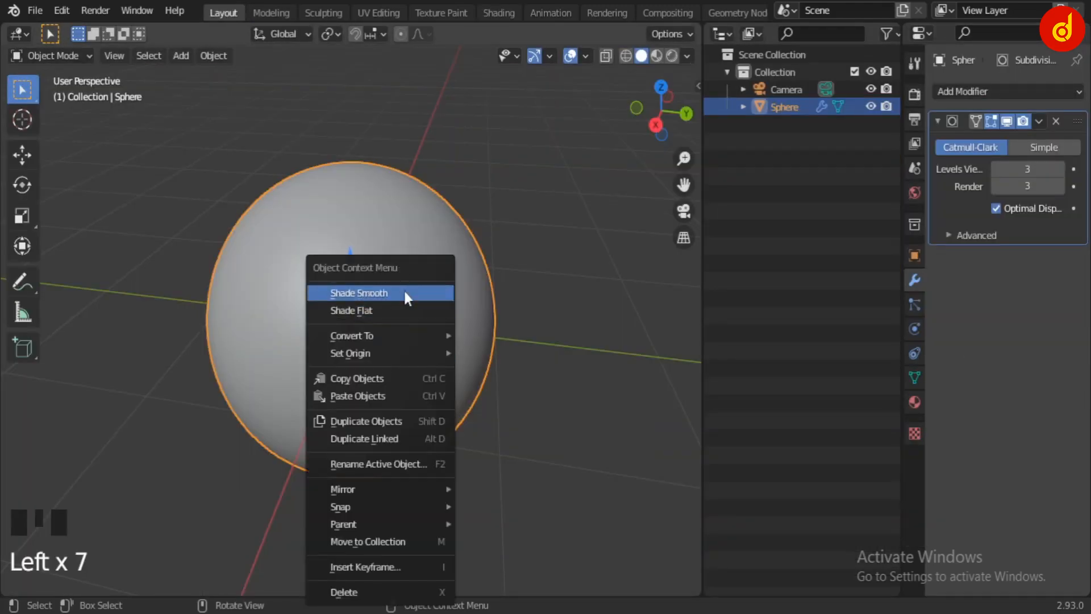
{"action": "left_click", "coordinate": [403, 289]}
Switch to the Shading workspace and join the lower editors into the 3D viewport and the file browser above them.
{"action": "left_click", "coordinate": [503, 13]}
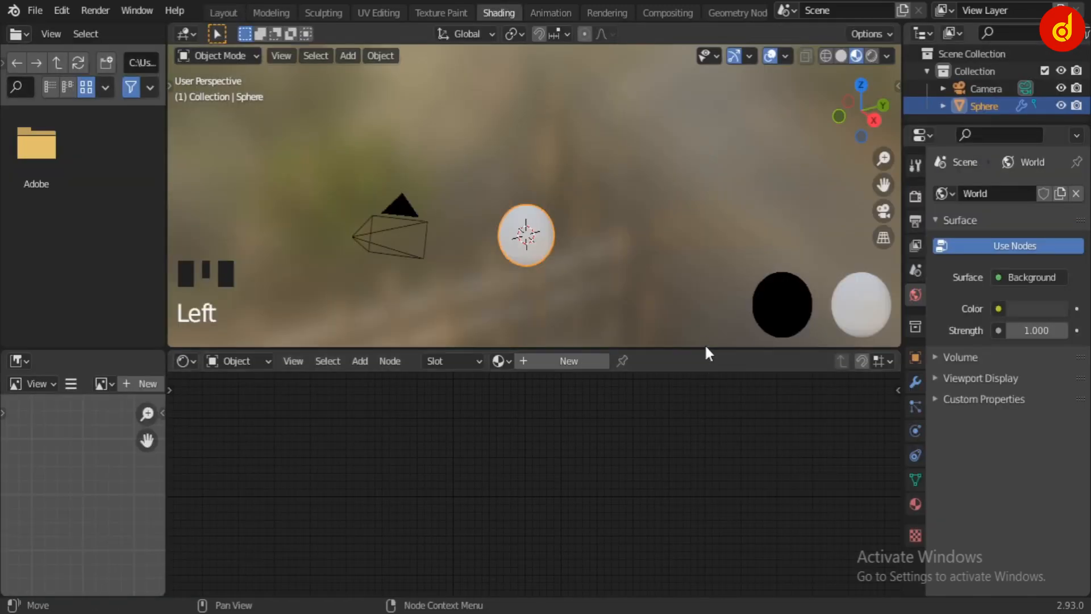
{"action": "right_click", "coordinate": [706, 349]}
{"action": "right_click", "coordinate": [703, 356]}
{"action": "left_click", "coordinate": [678, 477]}
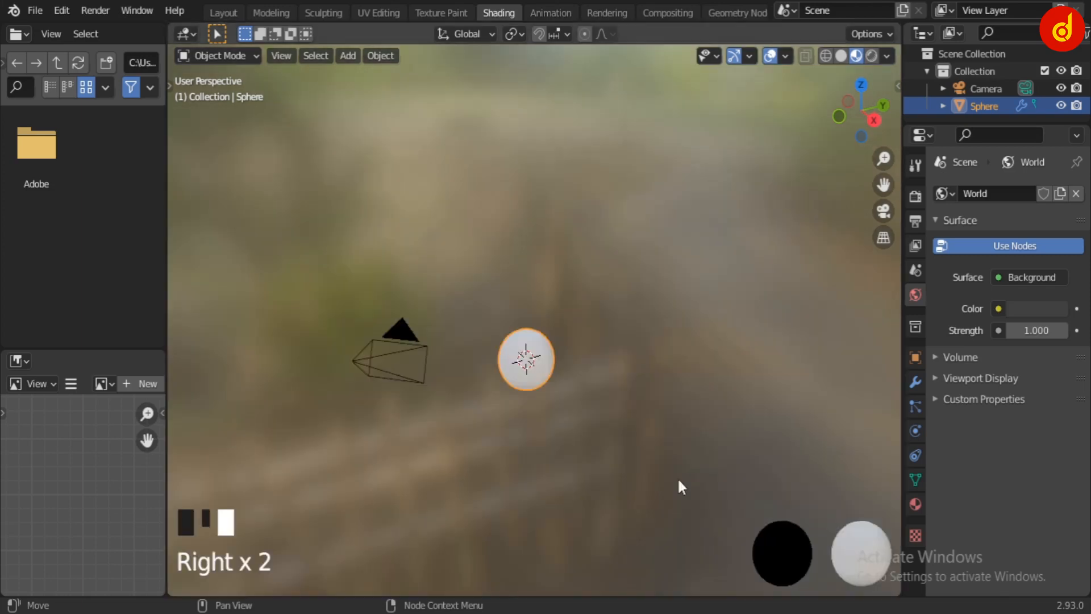
{"action": "right_click", "coordinate": [100, 348]}
{"action": "left_click", "coordinate": [100, 350]}
{"action": "left_click", "coordinate": [91, 419]}
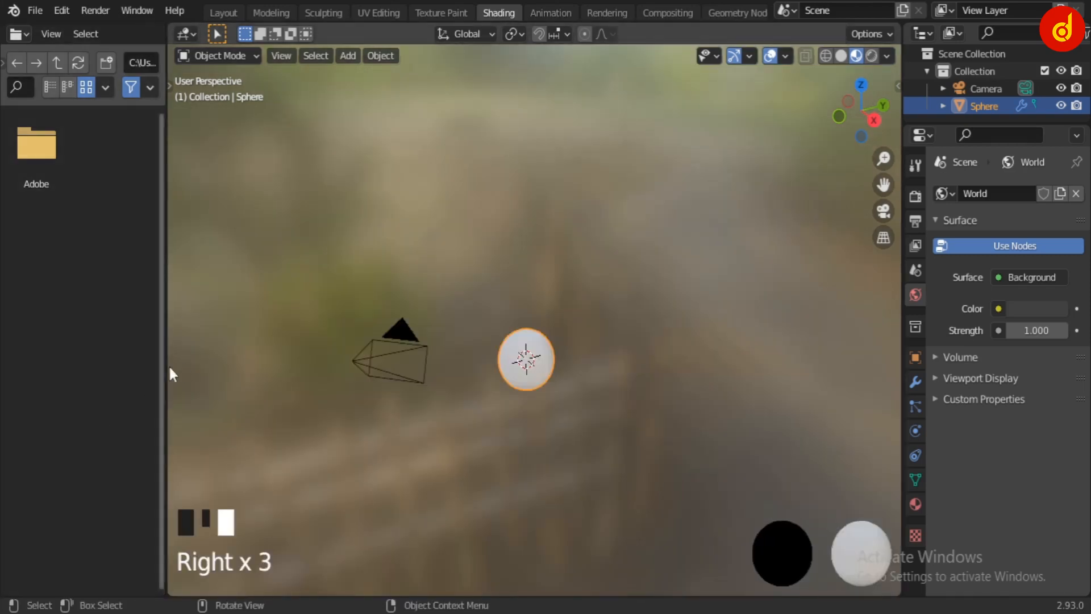
Widen the file browser area beside the viewport and turn it into a Shader Editor with its sidebar hidden.
{"action": "left_click_drag", "start_coordinate": [167, 367], "coordinate": [523, 391]}
{"action": "key", "text": "KP_Decimal"}
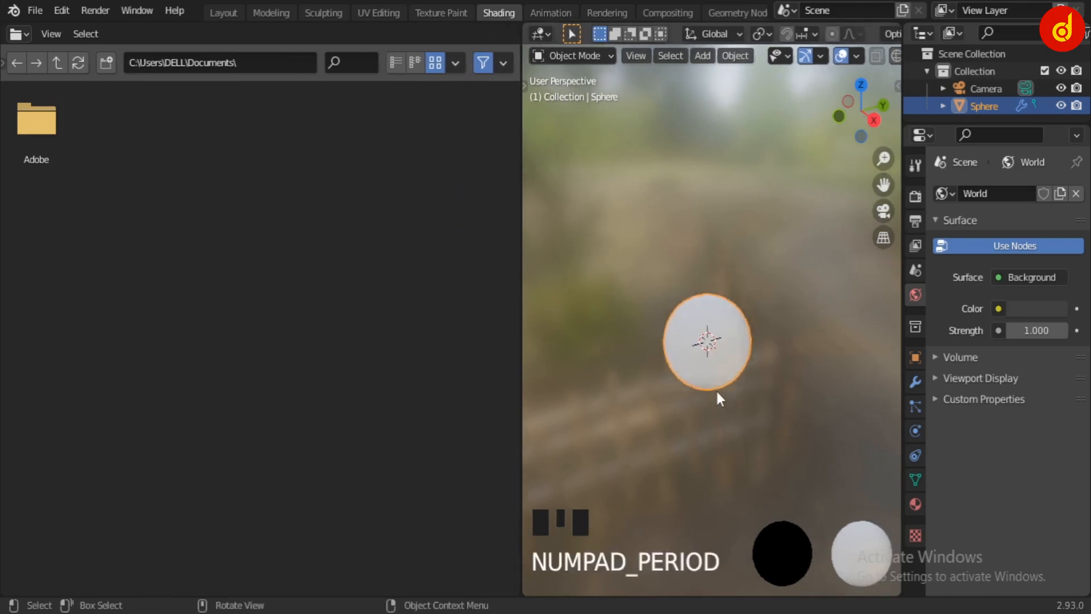
{"action": "left_click", "coordinate": [20, 33]}
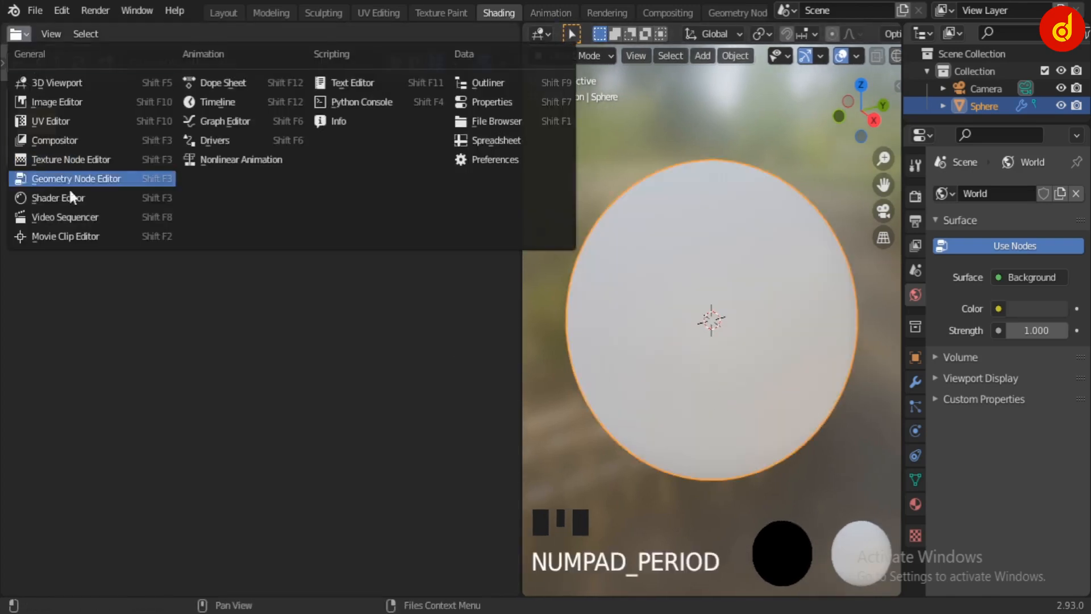
{"action": "left_click", "coordinate": [82, 198]}
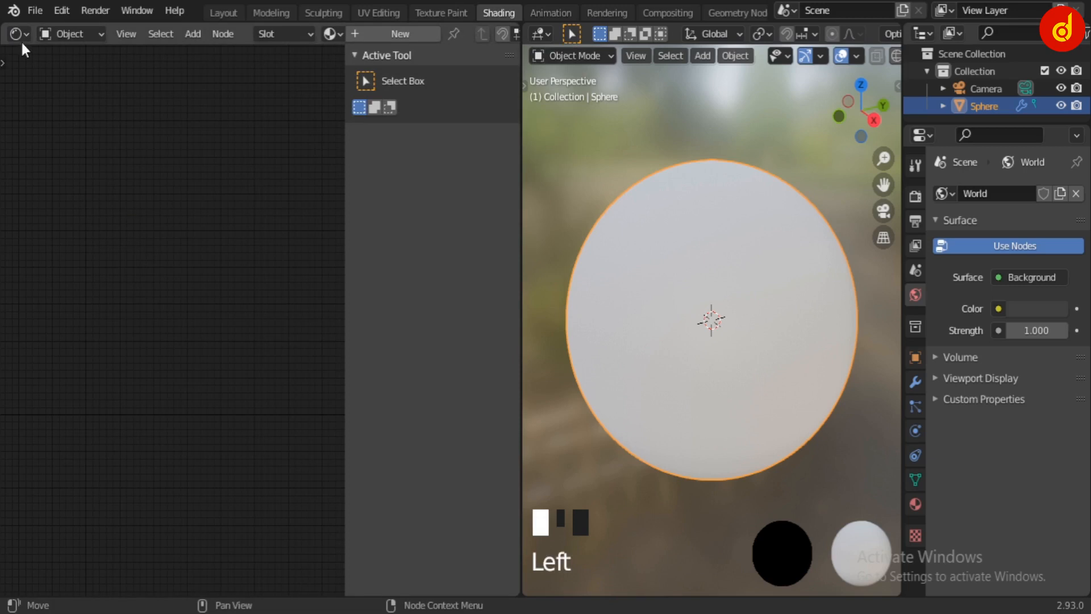
{"action": "key", "text": "n"}
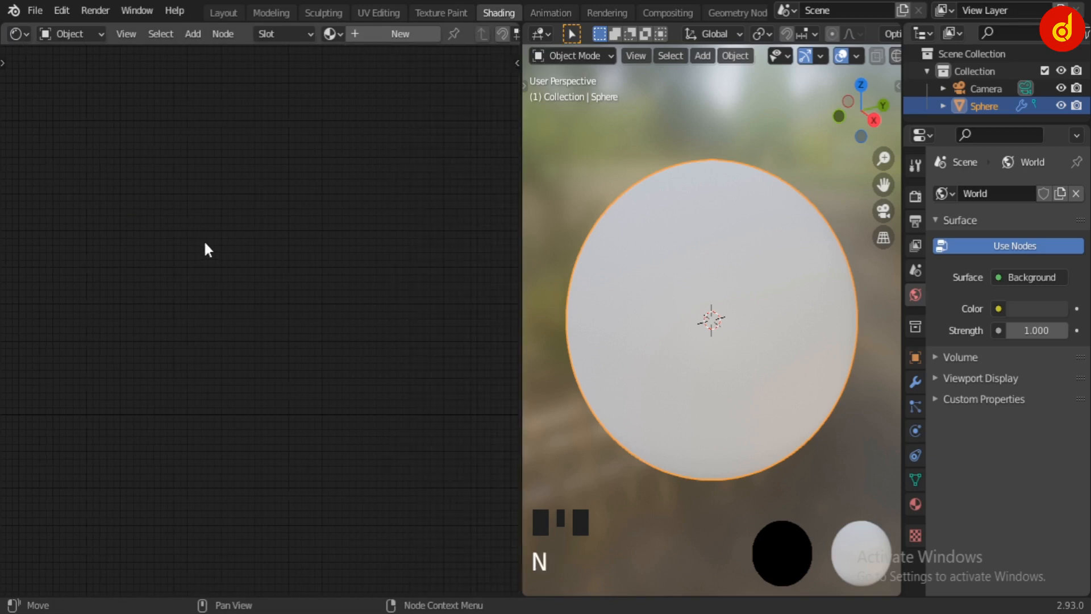
Create a new material for the sphere and add a Noise Texture node before the Principled BSDF.
{"action": "left_click", "coordinate": [377, 34]}
{"action": "scroll", "coordinate": [182, 312], "scroll_direction": "up", "scroll_amount": 2}
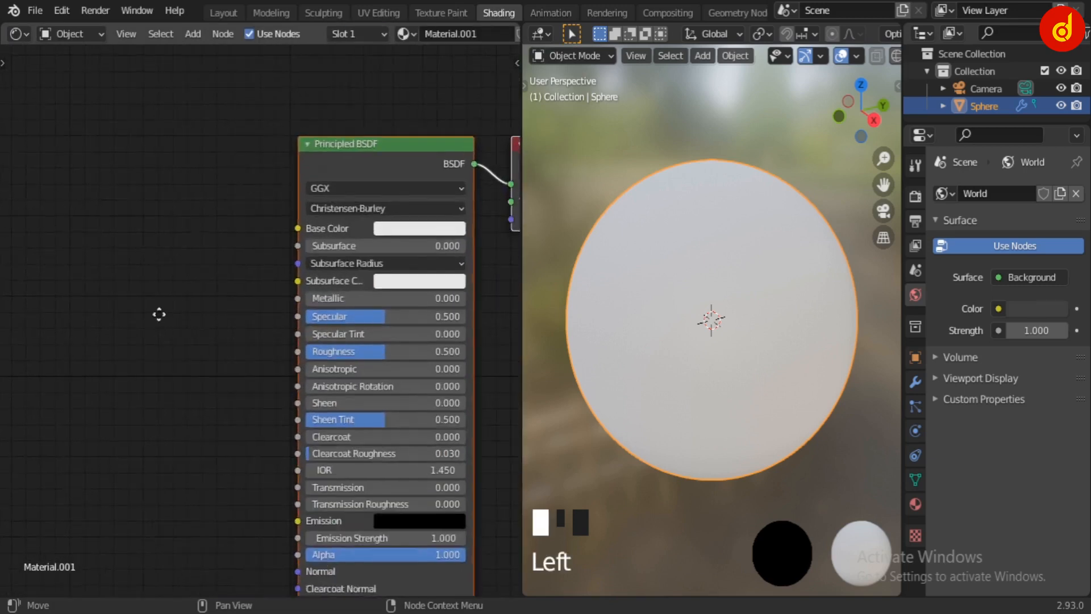
{"action": "key", "text": "shift+a"}
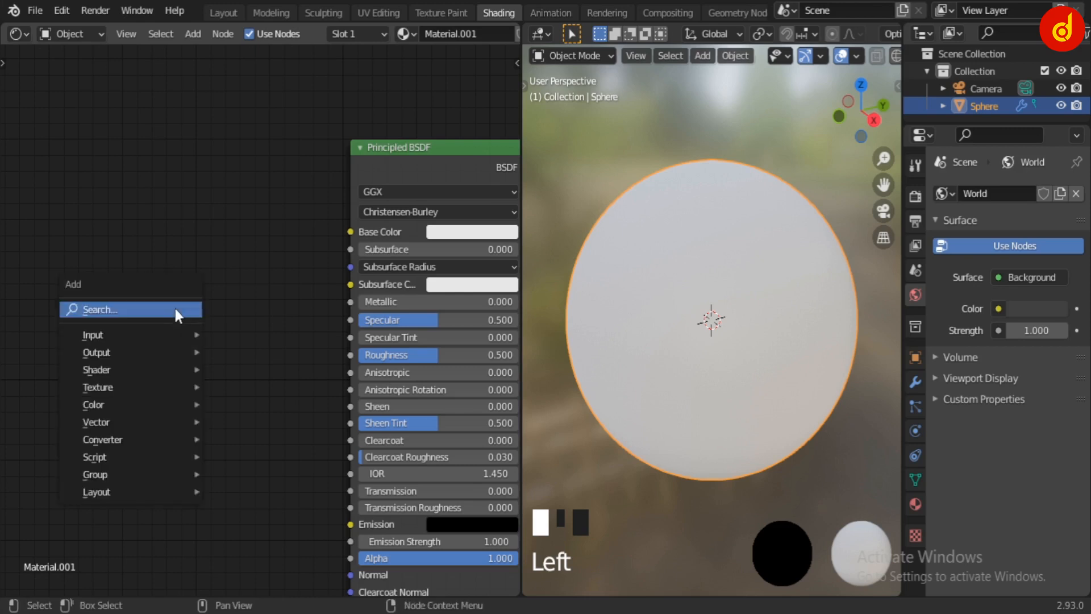
{"action": "left_click", "coordinate": [176, 312]}
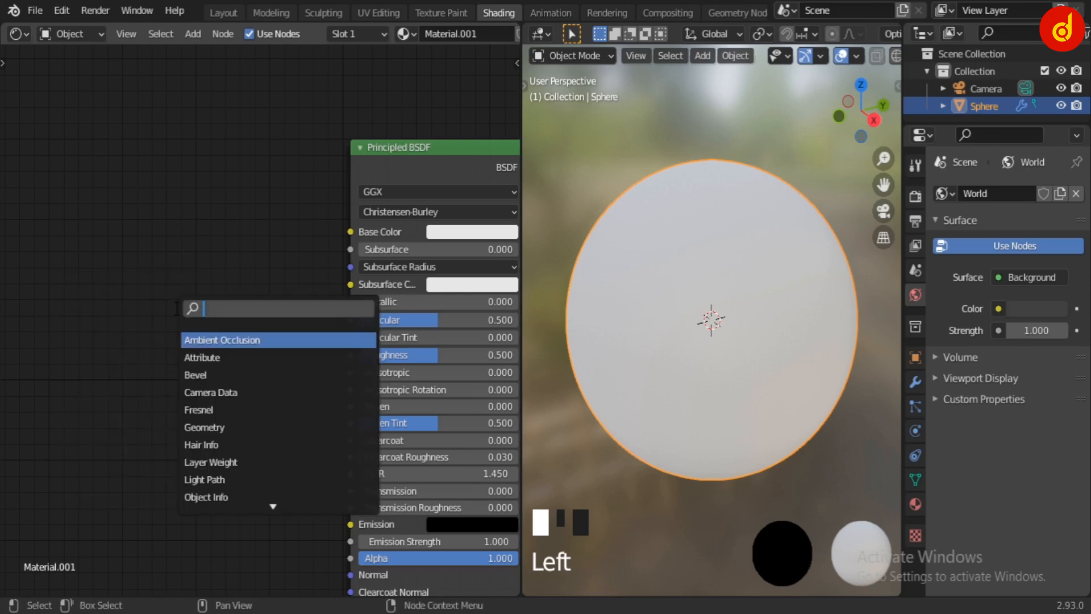
{"action": "type", "text": "ni"}
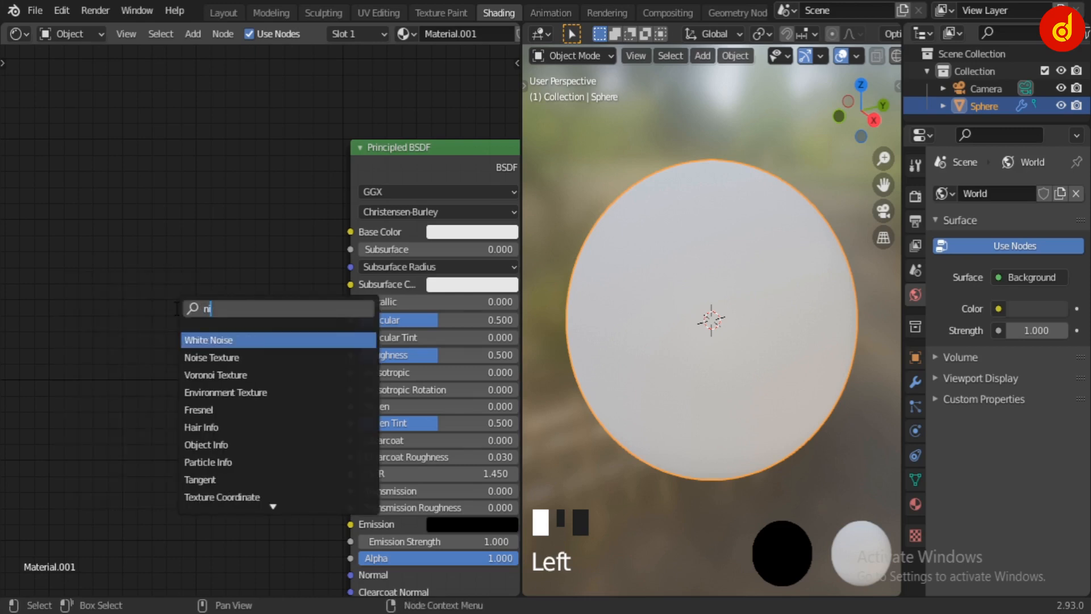
{"action": "left_click", "coordinate": [182, 351]}
{"action": "left_click", "coordinate": [36, 280]}
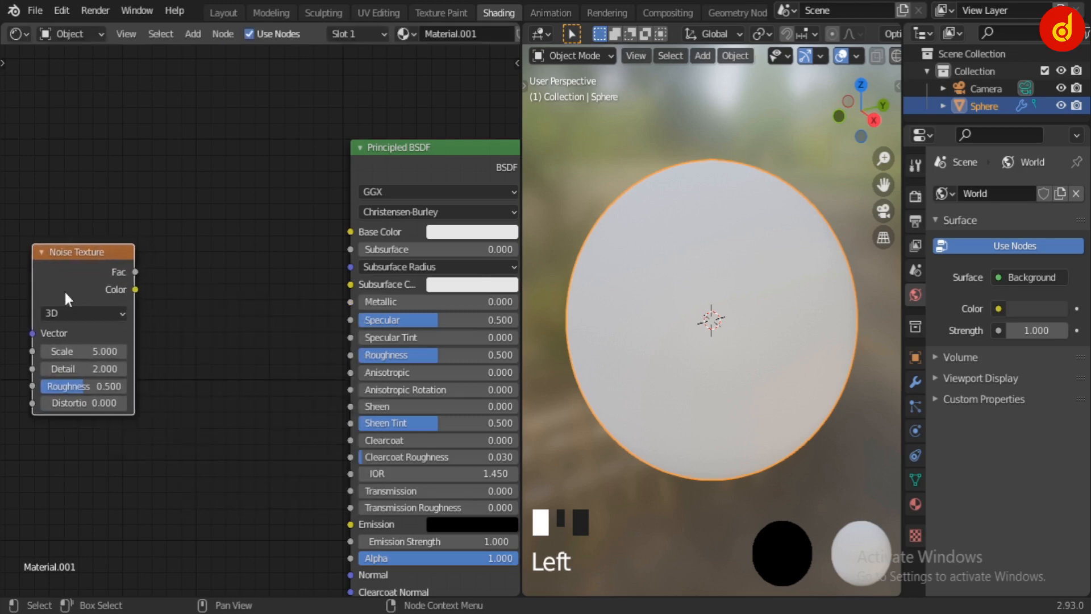
{"action": "middle_click_drag", "start_coordinate": [156, 390], "coordinate": [199, 378]}
{"action": "left_click_drag", "start_coordinate": [111, 243], "coordinate": [70, 242]}
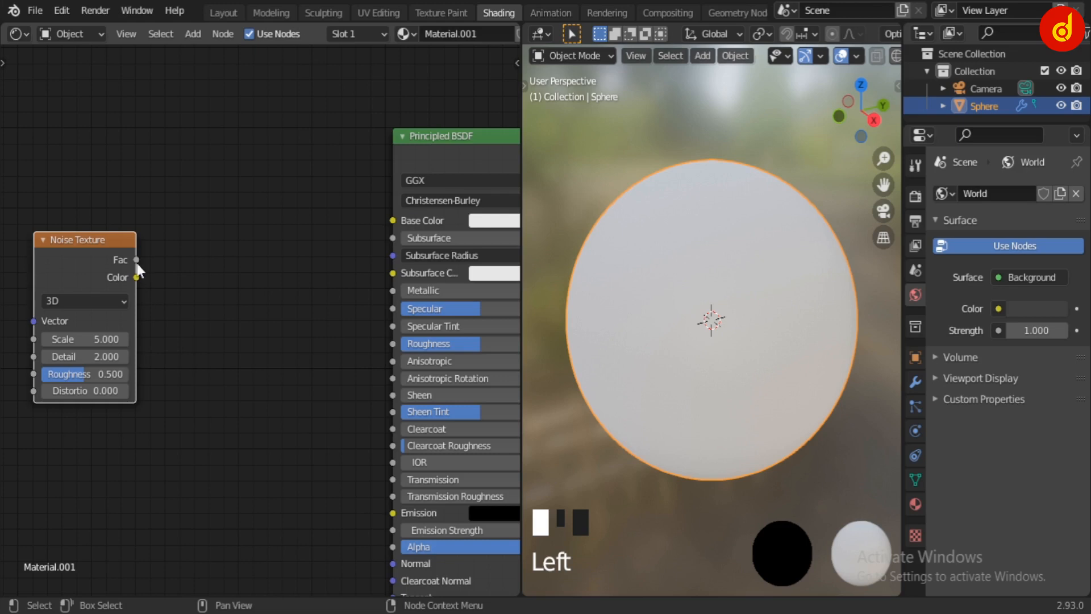
Connect the Noise Texture's Color output to the Principled BSDF's Base Color and check the sphere from another side.
{"action": "left_click_drag", "start_coordinate": [136, 277], "coordinate": [393, 220]}
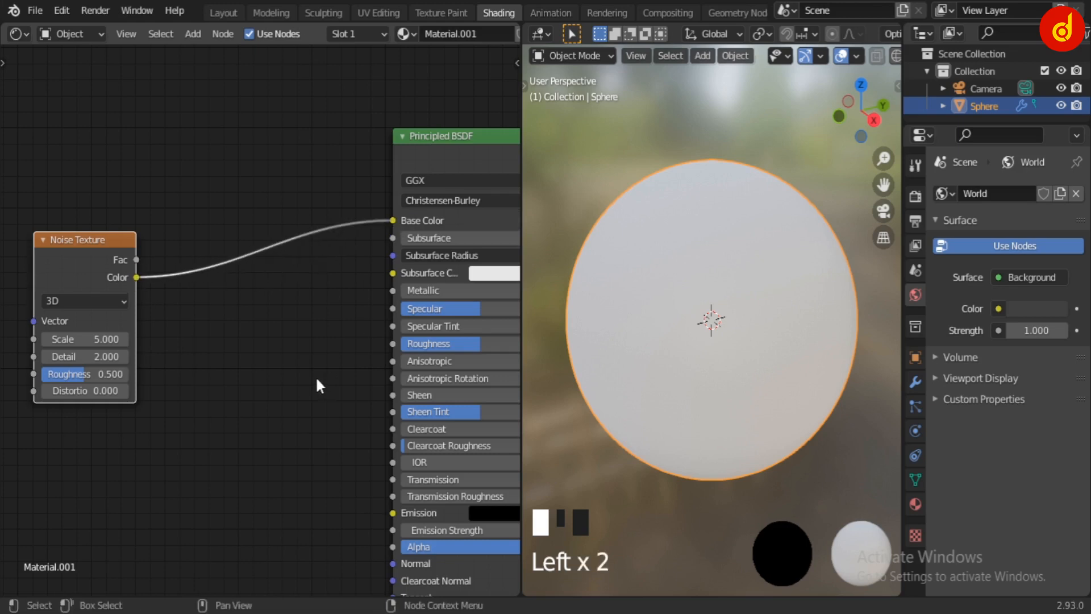
{"action": "middle_click", "coordinate": [667, 475]}
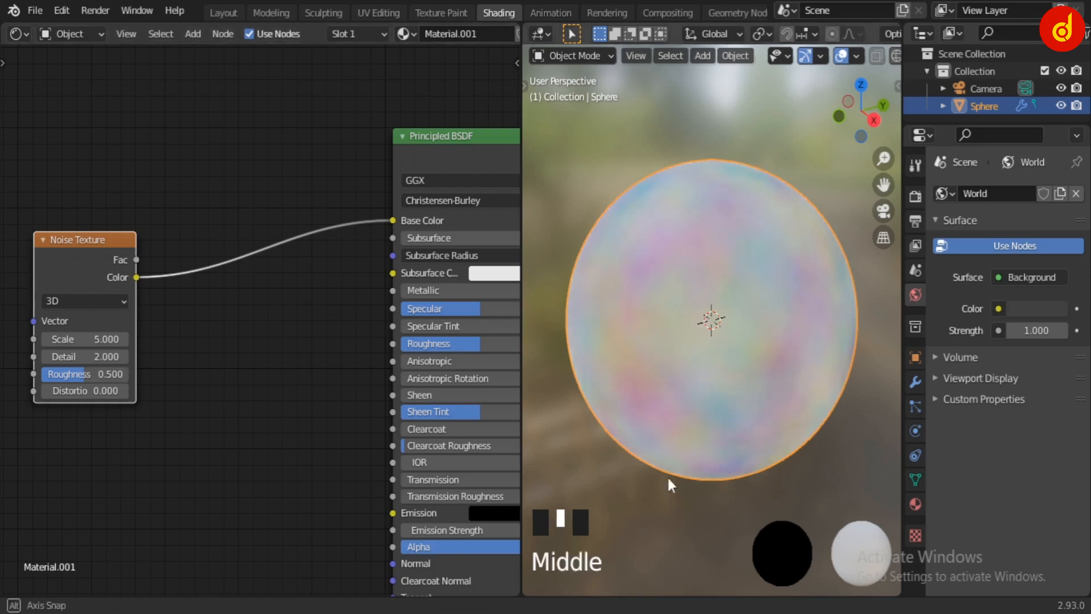
{"action": "middle_click_drag", "start_coordinate": [667, 475], "coordinate": [754, 452]}
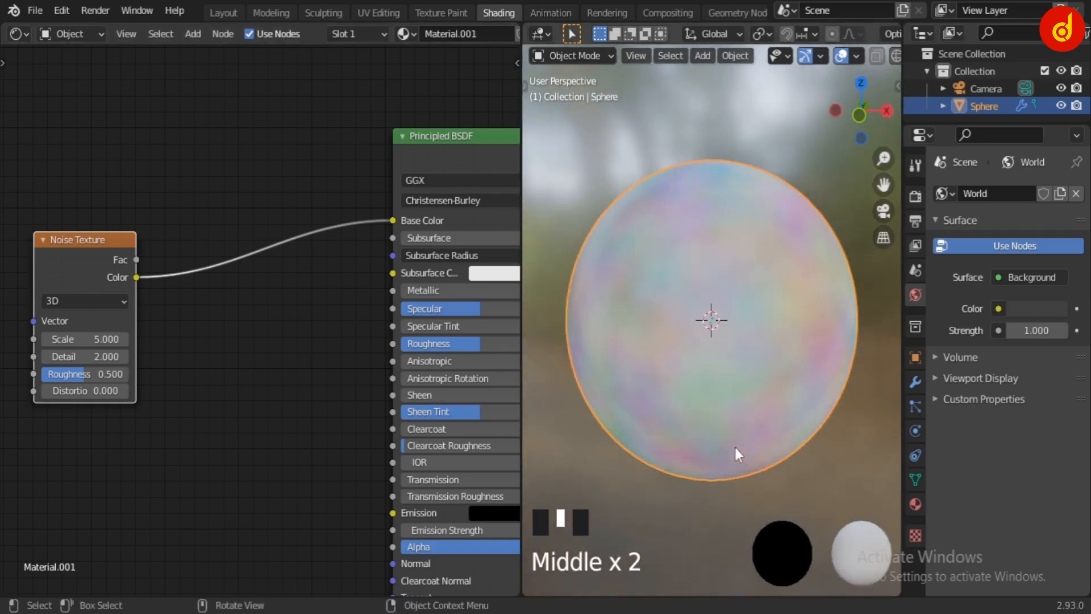
Set the Noise Texture's Scale to 150 after placing the node farther from the Principled BSDF.
{"action": "scroll", "coordinate": [215, 434], "scroll_direction": "down", "scroll_amount": 3}
{"action": "middle_click_drag", "start_coordinate": [177, 397], "coordinate": [279, 401]}
{"action": "scroll", "coordinate": [215, 395], "scroll_direction": "up", "scroll_amount": 3}
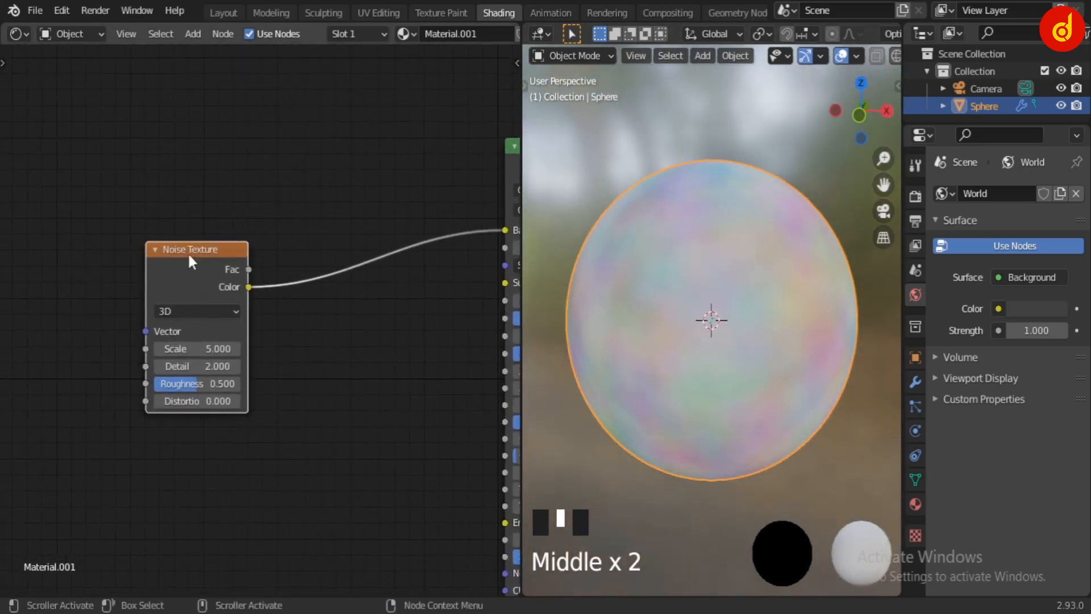
{"action": "left_click_drag", "start_coordinate": [190, 260], "coordinate": [130, 255]}
{"action": "mouse_move", "coordinate": [138, 343]}
{"action": "left_mouse_down"}
{"action": "mouse_move", "coordinate": [214, 343]}
{"action": "mouse_move", "coordinate": [149, 340]}
{"action": "left_mouse_up"}
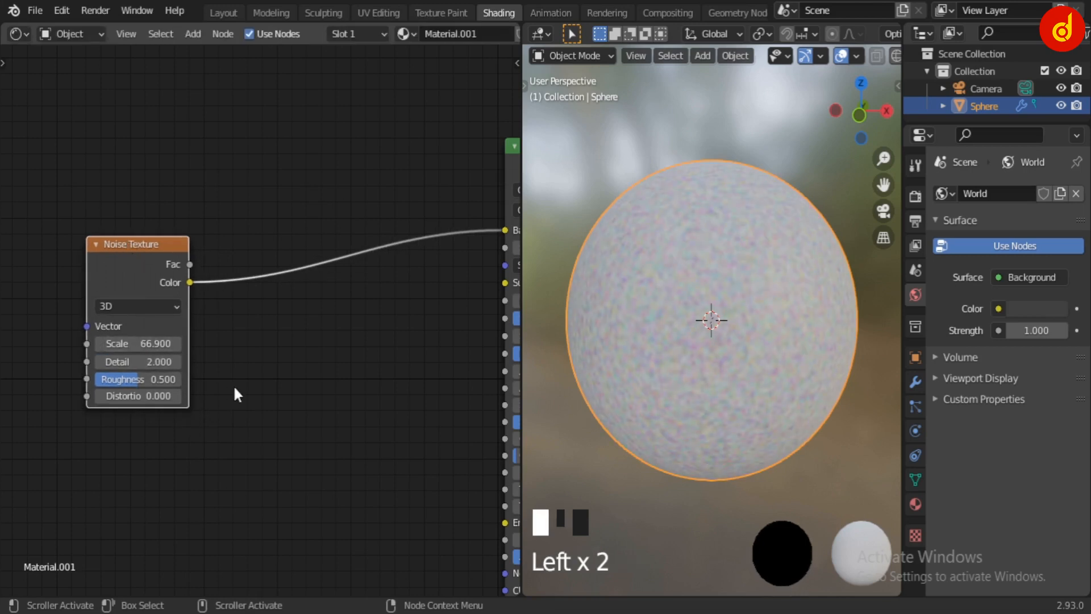
{"action": "scroll", "coordinate": [234, 388], "scroll_direction": "up", "scroll_amount": 2}
{"action": "middle_click_drag", "start_coordinate": [235, 387], "coordinate": [347, 380]}
{"action": "left_click_drag", "start_coordinate": [234, 324], "coordinate": [307, 323]}
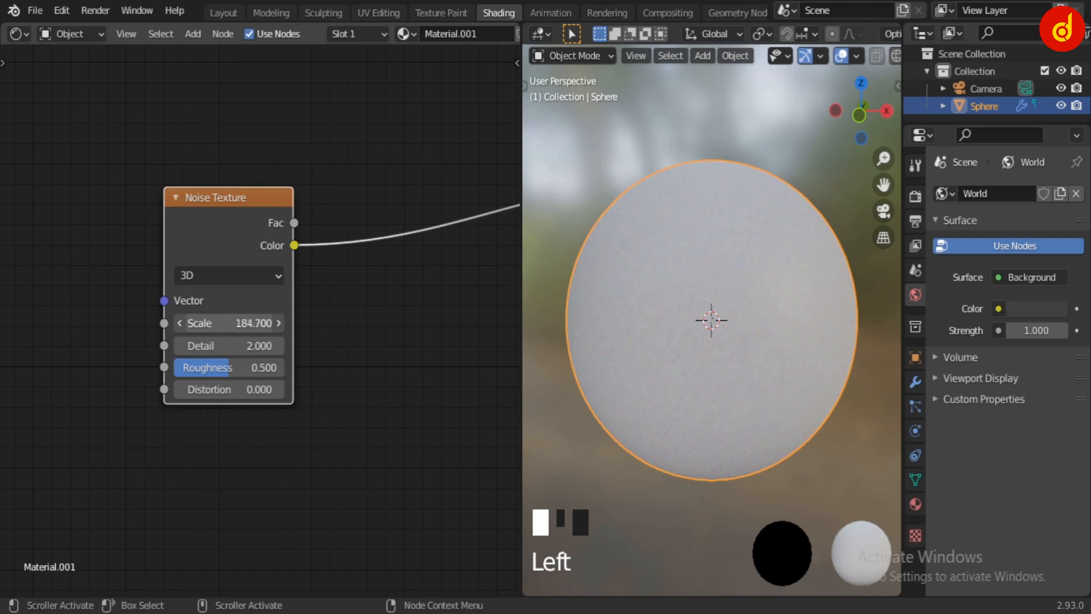
{"action": "left_click_drag", "start_coordinate": [241, 330], "coordinate": [234, 330]}
{"action": "left_click", "coordinate": [235, 330]}
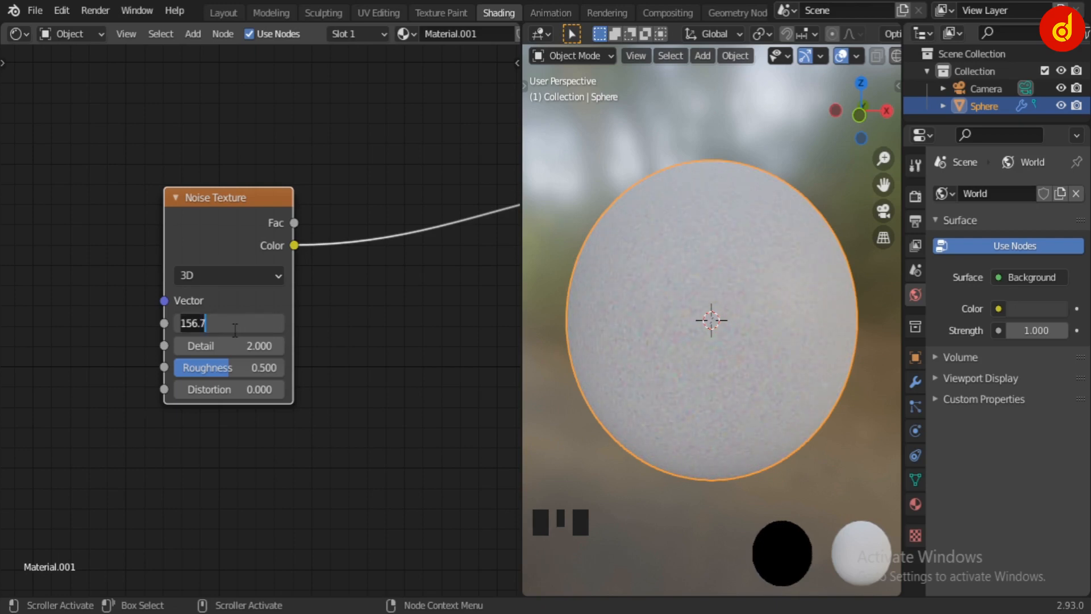
{"action": "type", "text": "150"}
{"action": "key", "text": "Return"}
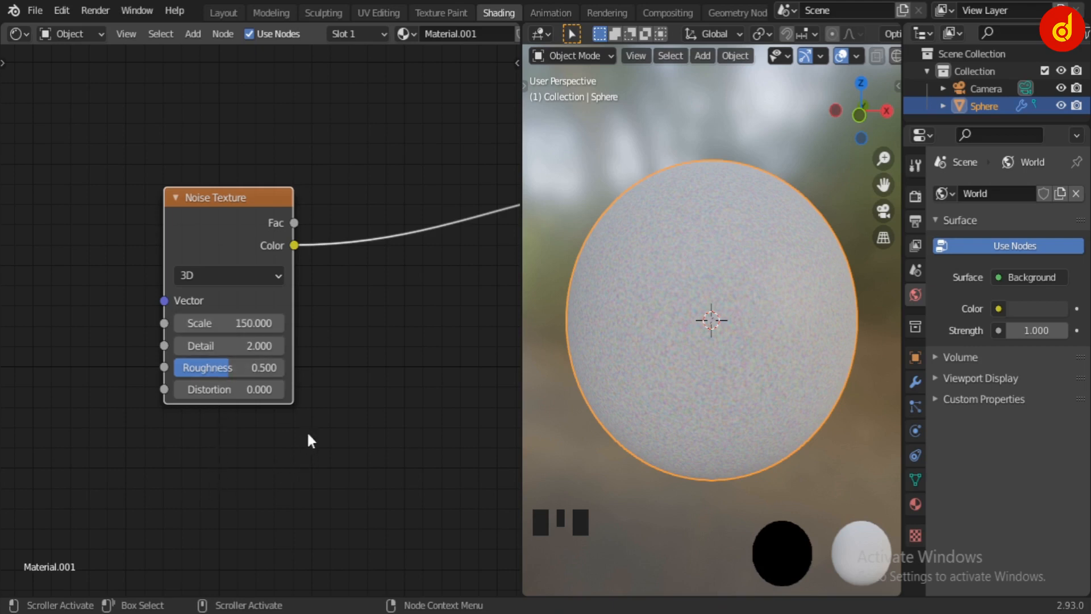
Make room beside the Noise Texture and insert a ColorRamp node on the link between its Color output and Base Color.
{"action": "left_click_drag", "start_coordinate": [223, 197], "coordinate": [172, 207]}
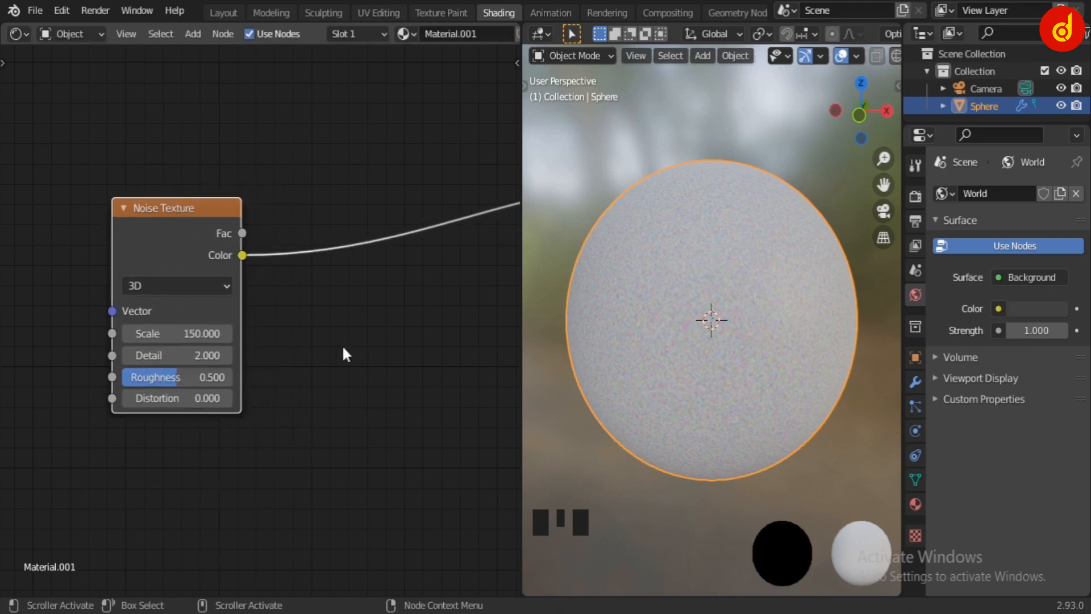
{"action": "middle_click_drag", "start_coordinate": [342, 345], "coordinate": [174, 386]}
{"action": "scroll", "coordinate": [220, 367], "scroll_direction": "down", "scroll_amount": 4}
{"action": "left_click", "coordinate": [222, 366]}
{"action": "key", "text": "shift+a"}
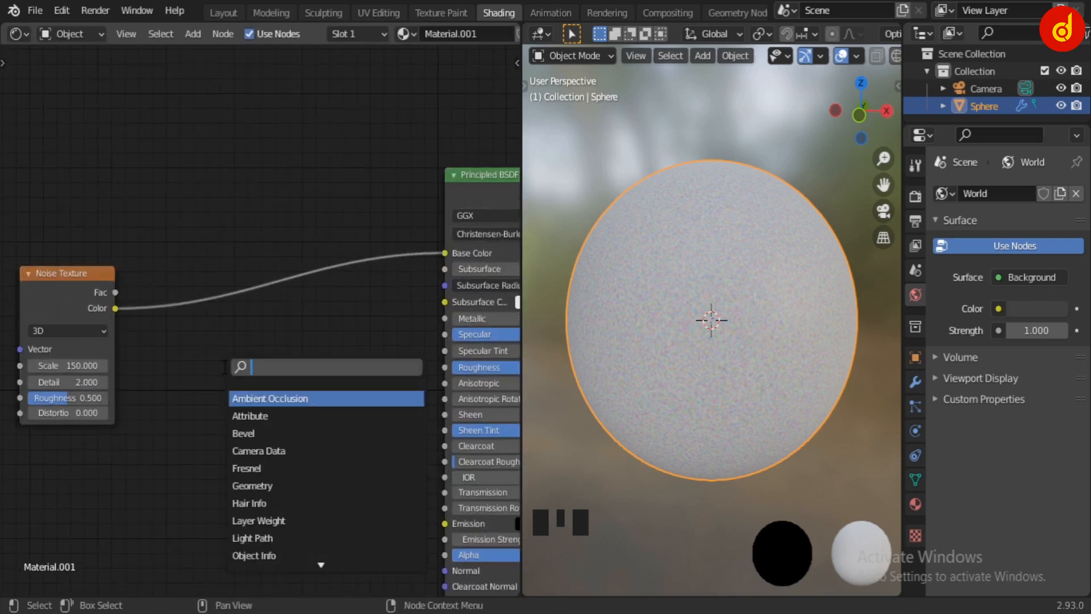
{"action": "type", "text": "col"}
{"action": "key", "text": "Return"}
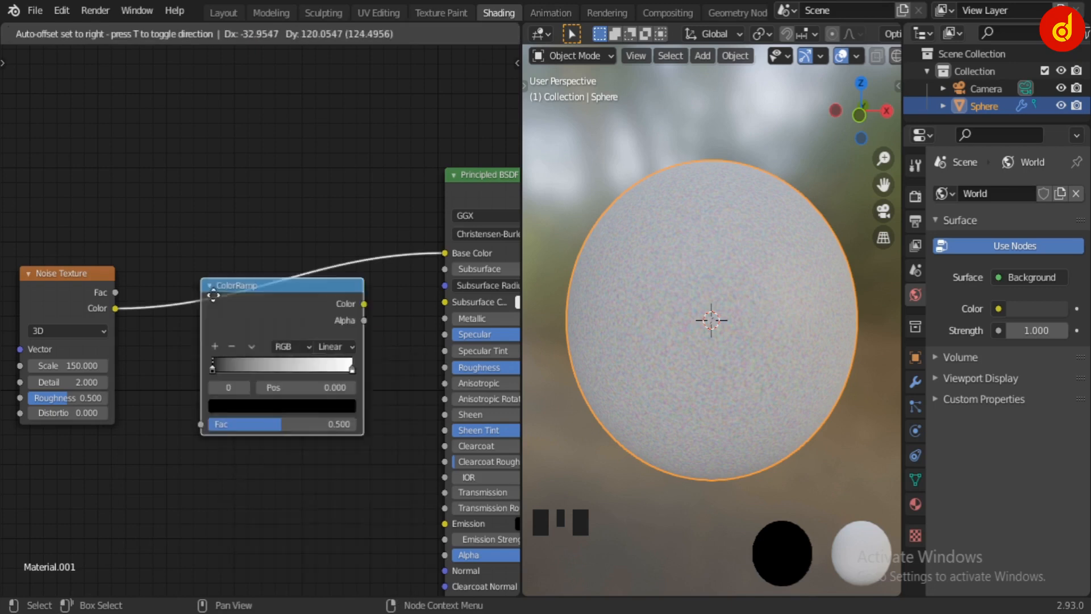
{"action": "left_click", "coordinate": [216, 286]}
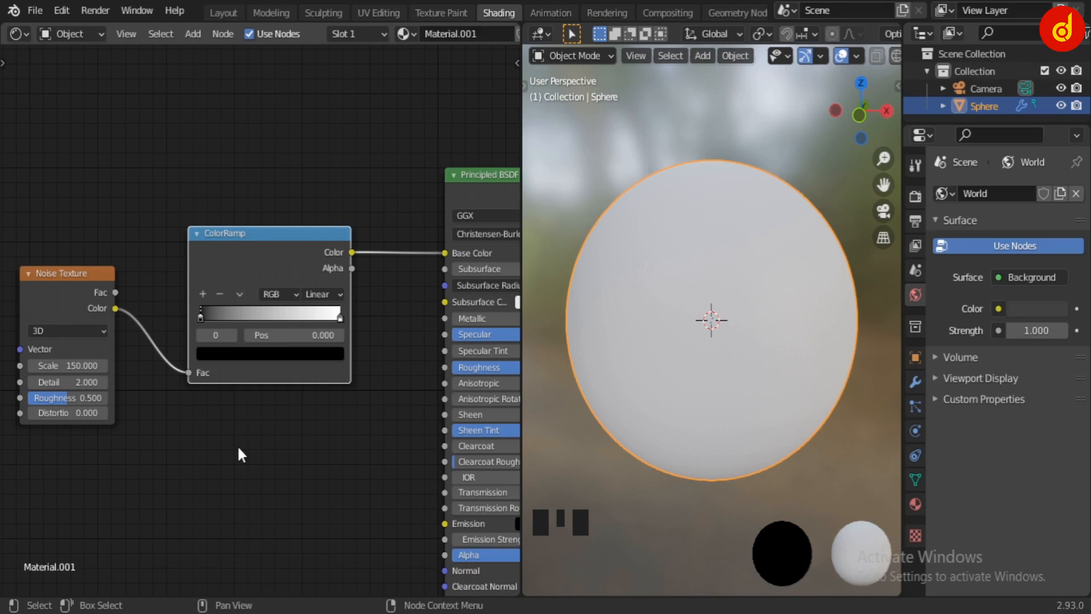
{"action": "scroll", "coordinate": [199, 448], "scroll_direction": "down", "scroll_amount": 1}
{"action": "middle_click_drag", "start_coordinate": [165, 450], "coordinate": [324, 453]}
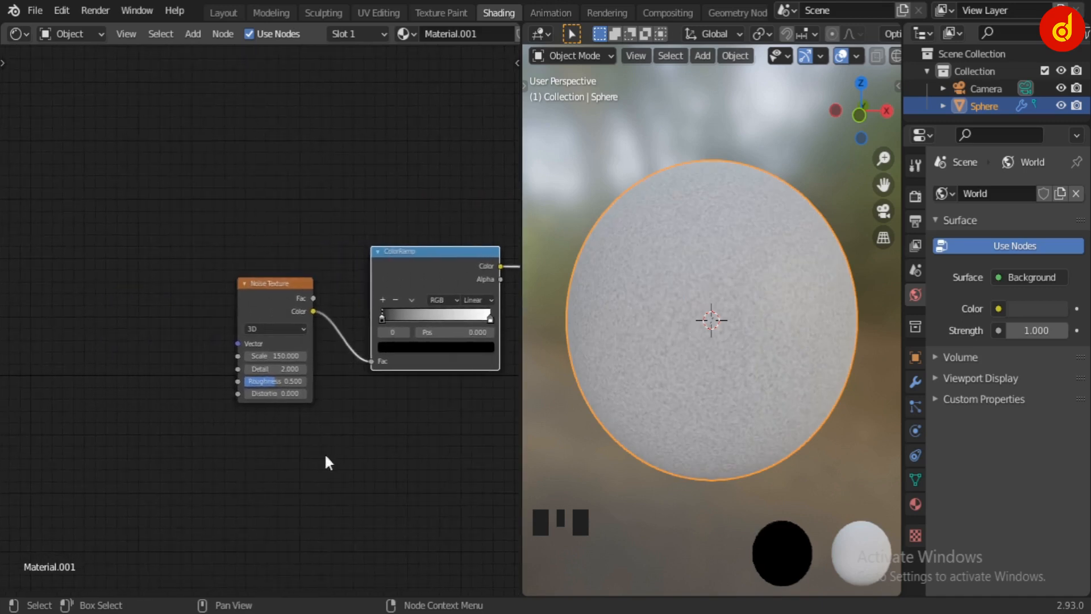
Add Texture Coordinate and Mapping nodes to the Noise Texture and feed the Mapping's Vector input from the Object output.
{"action": "left_click", "coordinate": [267, 312]}
{"action": "key", "text": "ctrl+t"}
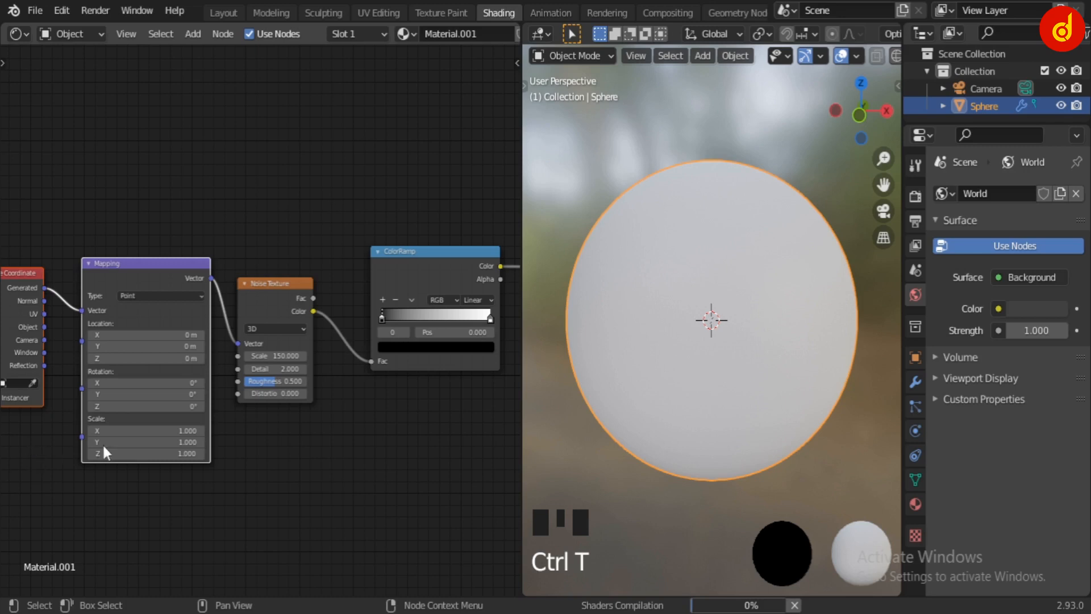
{"action": "middle_click", "coordinate": [67, 469]}
{"action": "middle_click_drag", "start_coordinate": [67, 469], "coordinate": [102, 472]}
{"action": "scroll", "coordinate": [94, 468], "scroll_direction": "up", "scroll_amount": 2}
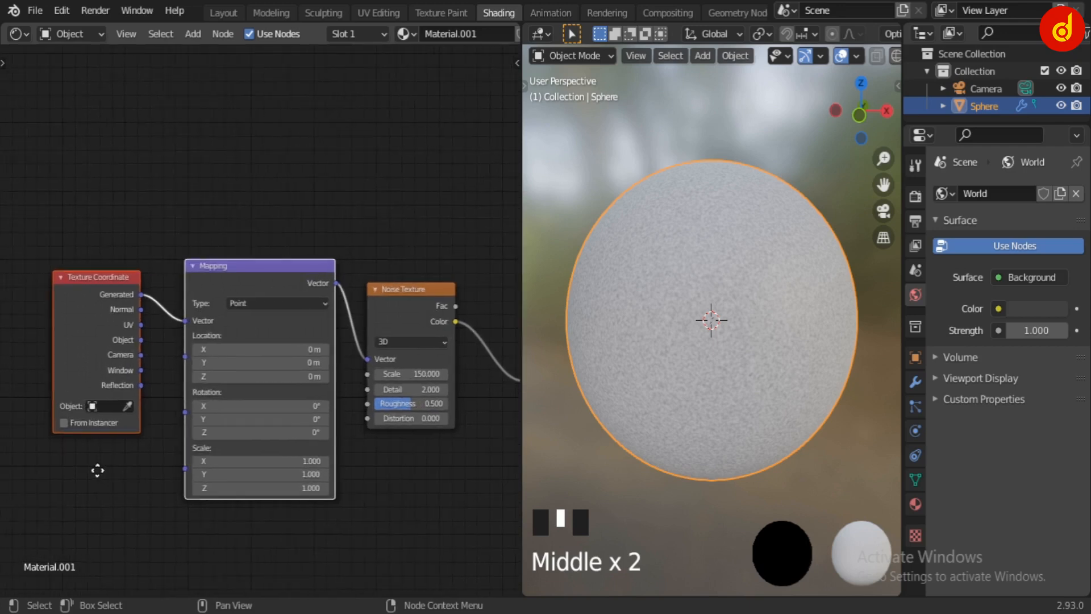
{"action": "scroll", "coordinate": [144, 340], "scroll_direction": "up", "scroll_amount": 2}
{"action": "left_click_drag", "start_coordinate": [97, 347], "coordinate": [157, 320]}
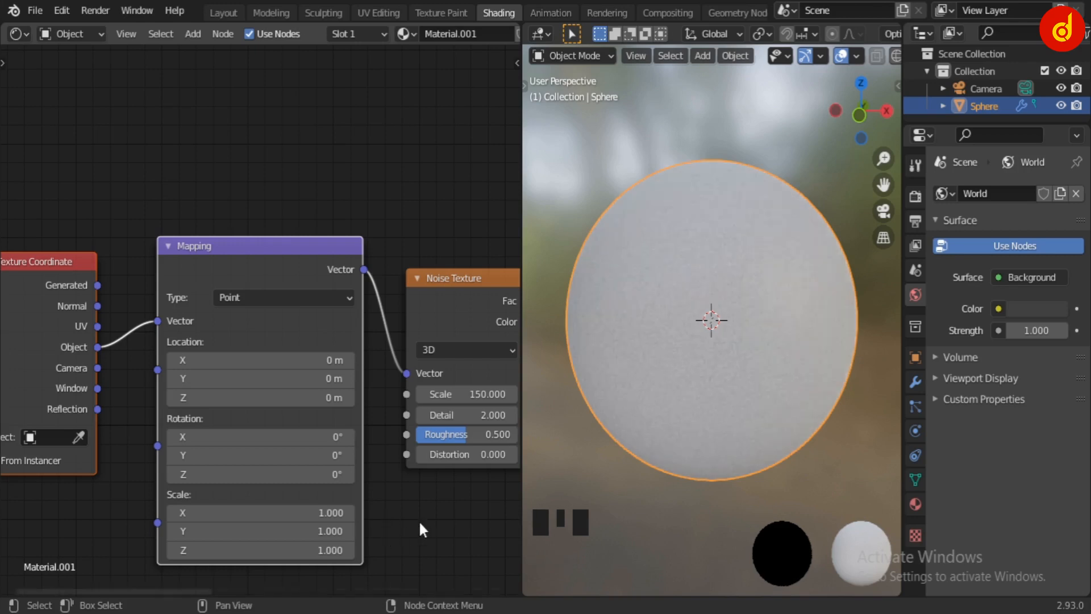
Move the ColorRamp's black stop to position 0.164.
{"action": "scroll", "coordinate": [418, 520], "scroll_direction": "down", "scroll_amount": 4}
{"action": "middle_click_drag", "start_coordinate": [397, 507], "coordinate": [290, 507]}
{"action": "scroll", "coordinate": [796, 366], "scroll_direction": "up", "scroll_amount": 2}
{"action": "middle_click_drag", "start_coordinate": [417, 425], "coordinate": [238, 431]}
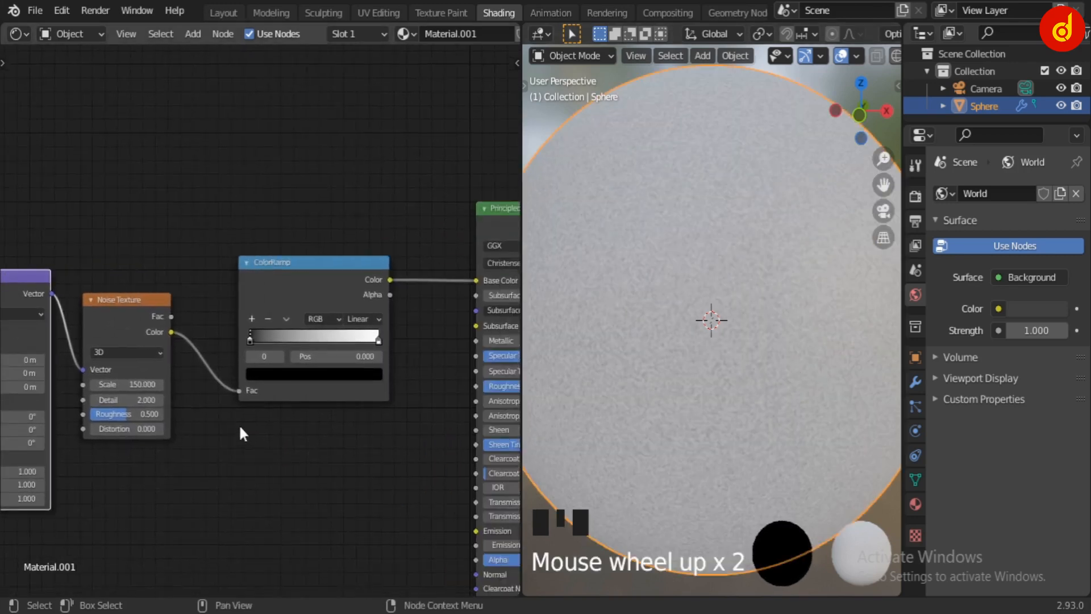
{"action": "scroll", "coordinate": [239, 432], "scroll_direction": "up", "scroll_amount": 2}
{"action": "scroll", "coordinate": [732, 381], "scroll_direction": "down", "scroll_amount": 3}
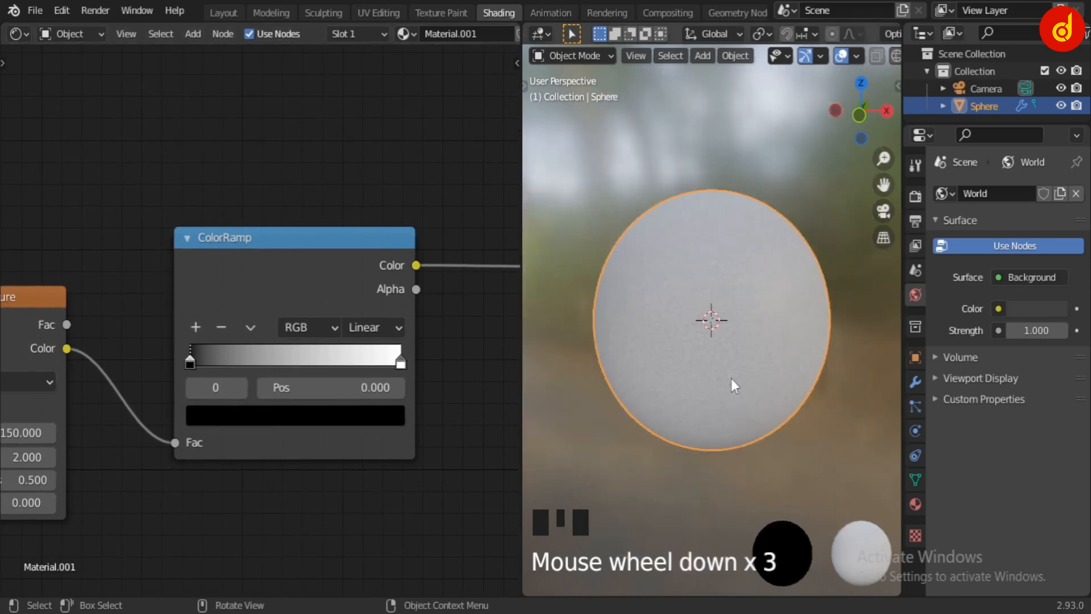
{"action": "scroll", "coordinate": [273, 381], "scroll_direction": "up", "scroll_amount": 1}
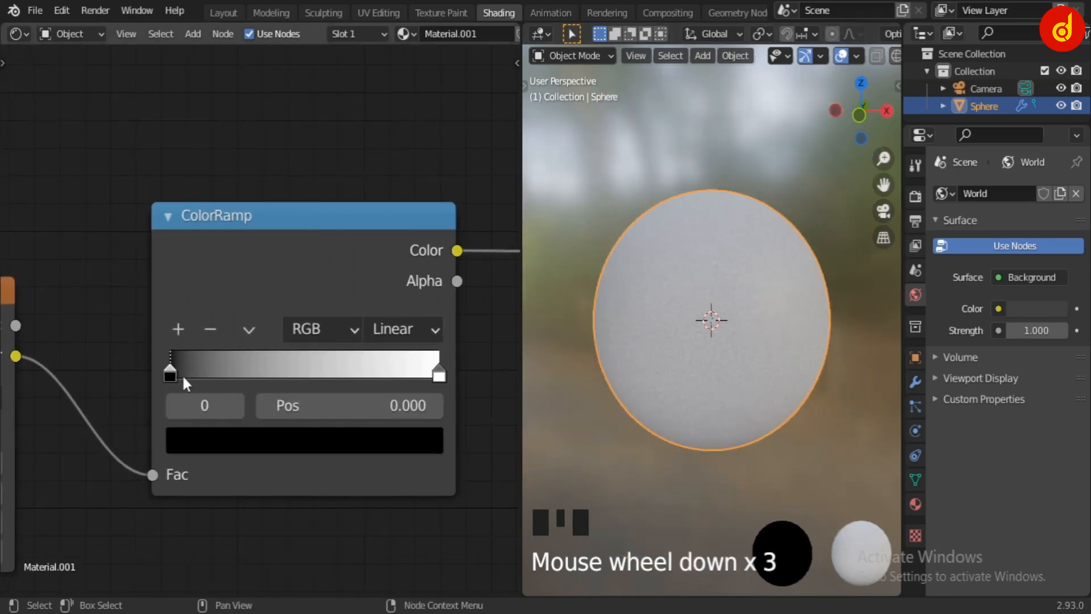
{"action": "left_click_drag", "start_coordinate": [170, 375], "coordinate": [216, 376]}
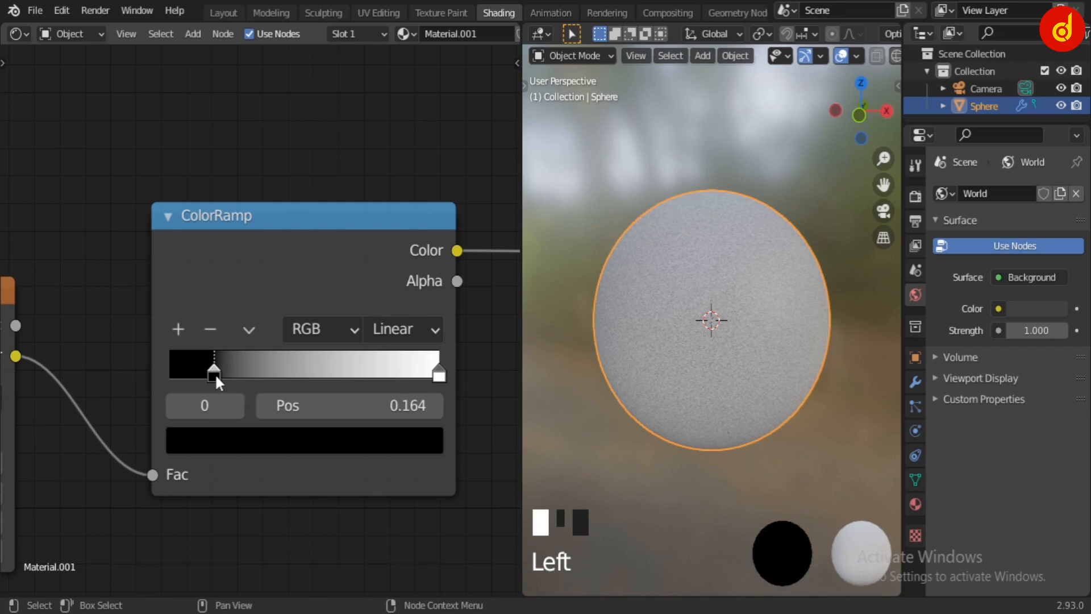
Change the colour of the ColorRamp's first stop from black to a dark reddish brown.
{"action": "left_click", "coordinate": [241, 443]}
{"action": "left_click", "coordinate": [423, 511]}
{"action": "scroll", "coordinate": [353, 486], "scroll_direction": "down", "scroll_amount": 3}
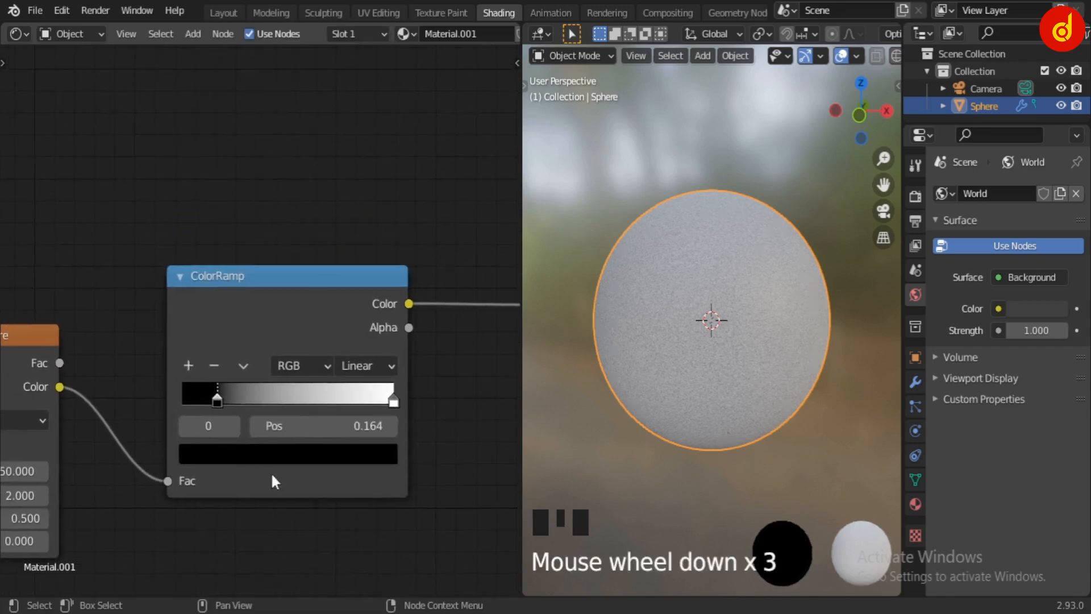
{"action": "left_click", "coordinate": [260, 453]}
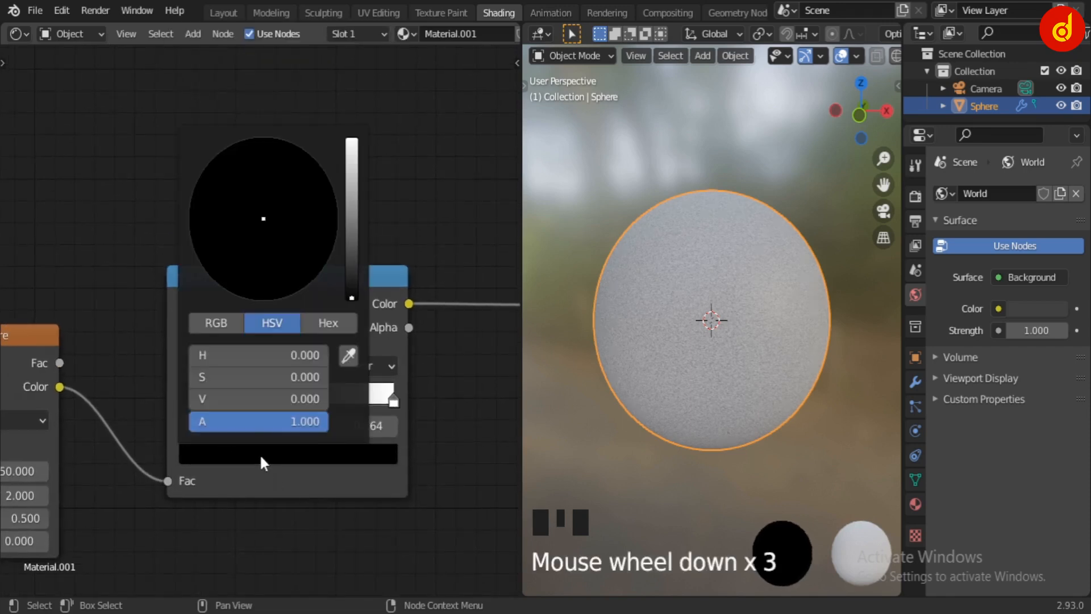
{"action": "left_click", "coordinate": [352, 267]}
{"action": "mouse_move", "coordinate": [265, 219]}
{"action": "left_mouse_down"}
{"action": "mouse_move", "coordinate": [244, 295]}
{"action": "mouse_move", "coordinate": [233, 294]}
{"action": "left_mouse_up"}
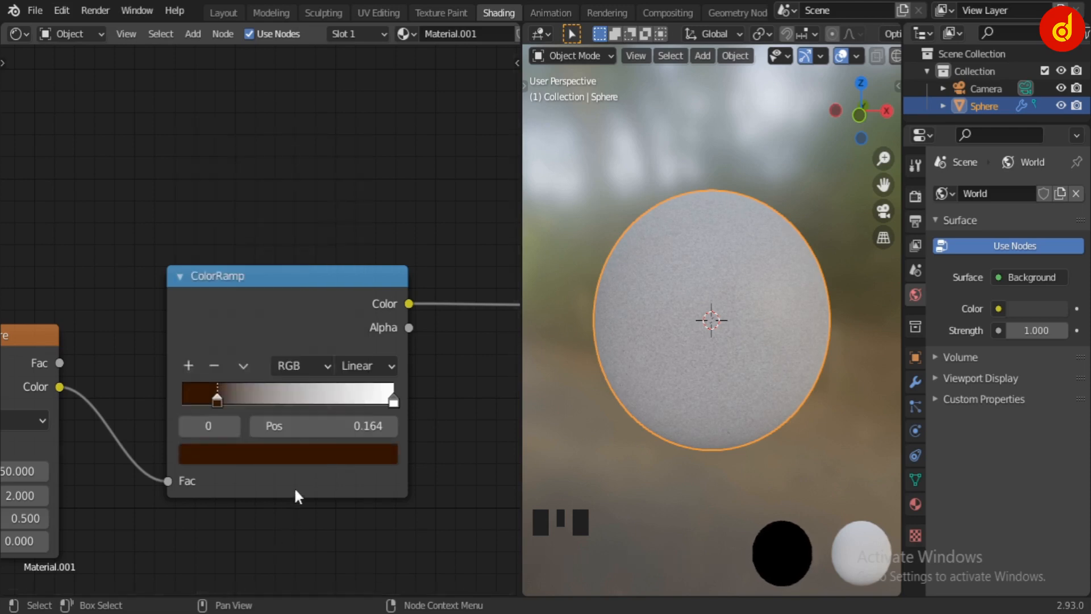
{"action": "left_click", "coordinate": [298, 453]}
{"action": "left_click_drag", "start_coordinate": [352, 267], "coordinate": [353, 248]}
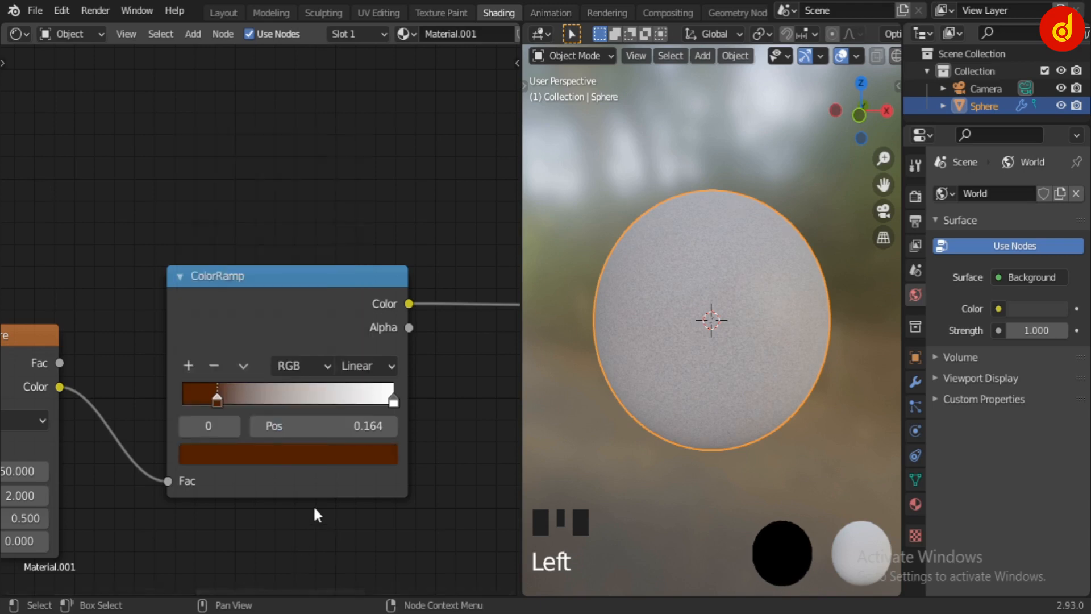
Add a new ColorRamp stop, place it at position 0.282 and colour it orange.
{"action": "left_click", "coordinate": [189, 366]}
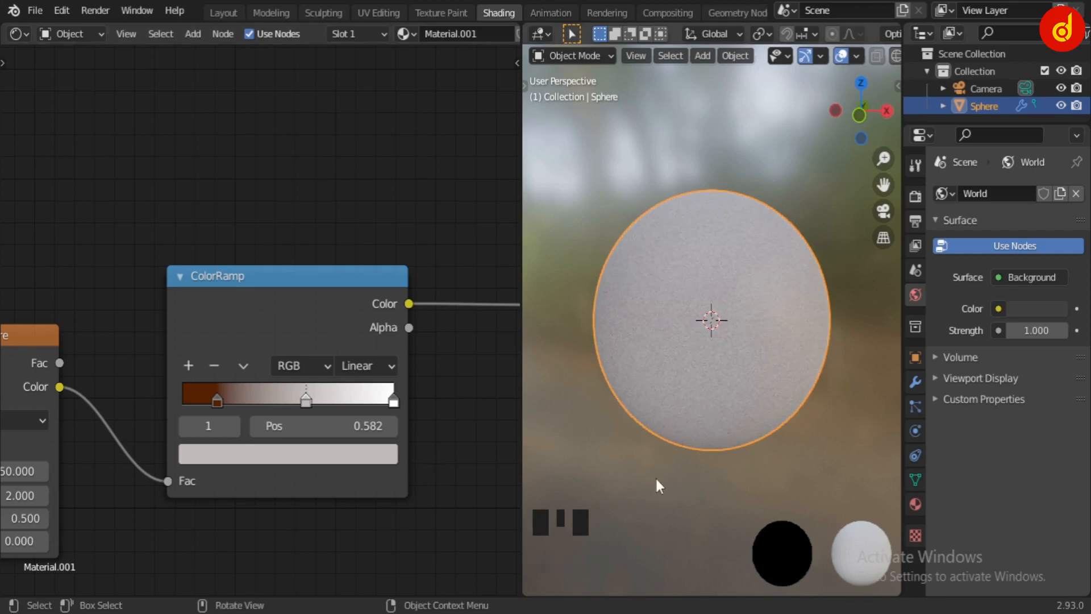
{"action": "middle_click_drag", "start_coordinate": [657, 485], "coordinate": [726, 475]}
{"action": "scroll", "coordinate": [727, 478], "scroll_direction": "up", "scroll_amount": 3}
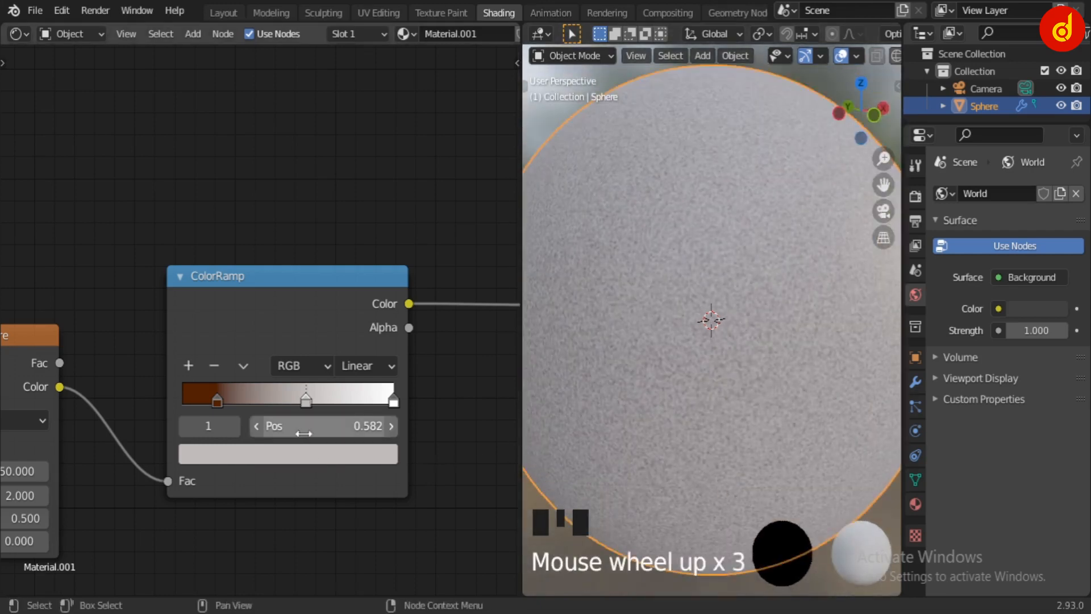
{"action": "left_click_drag", "start_coordinate": [306, 400], "coordinate": [240, 414]}
{"action": "scroll", "coordinate": [237, 408], "scroll_direction": "up", "scroll_amount": 1}
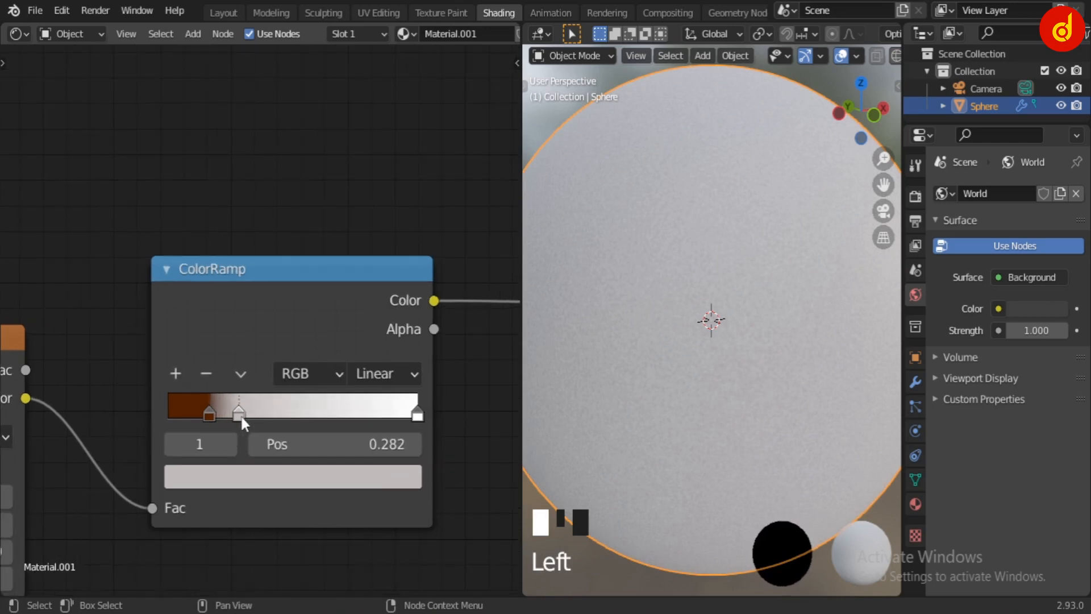
{"action": "left_click", "coordinate": [258, 477]}
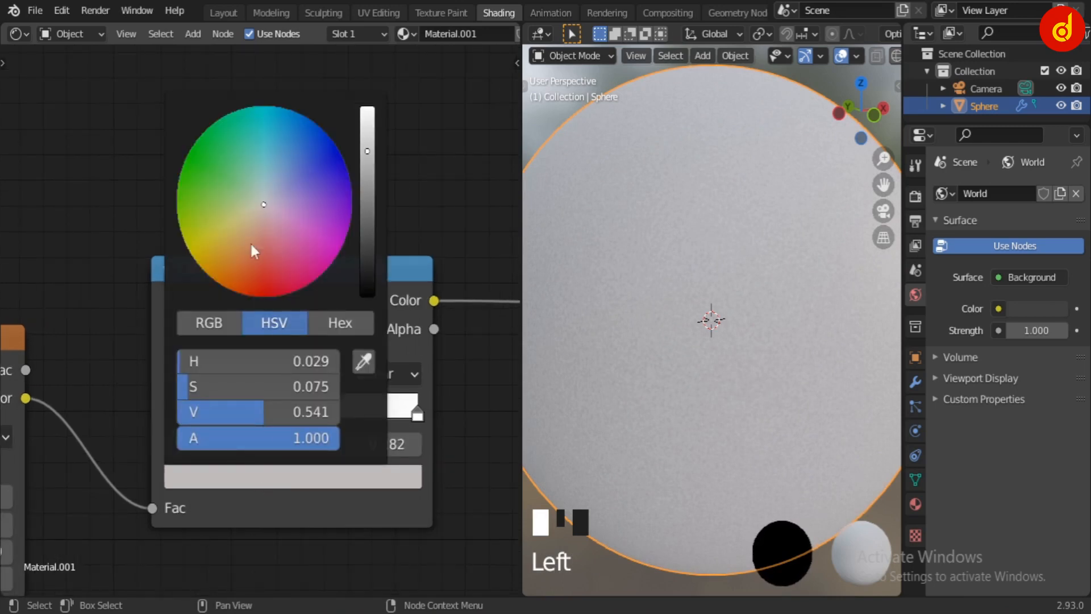
{"action": "mouse_move", "coordinate": [251, 246]}
{"action": "left_mouse_down"}
{"action": "mouse_move", "coordinate": [229, 260]}
{"action": "mouse_move", "coordinate": [232, 286]}
{"action": "left_mouse_up"}
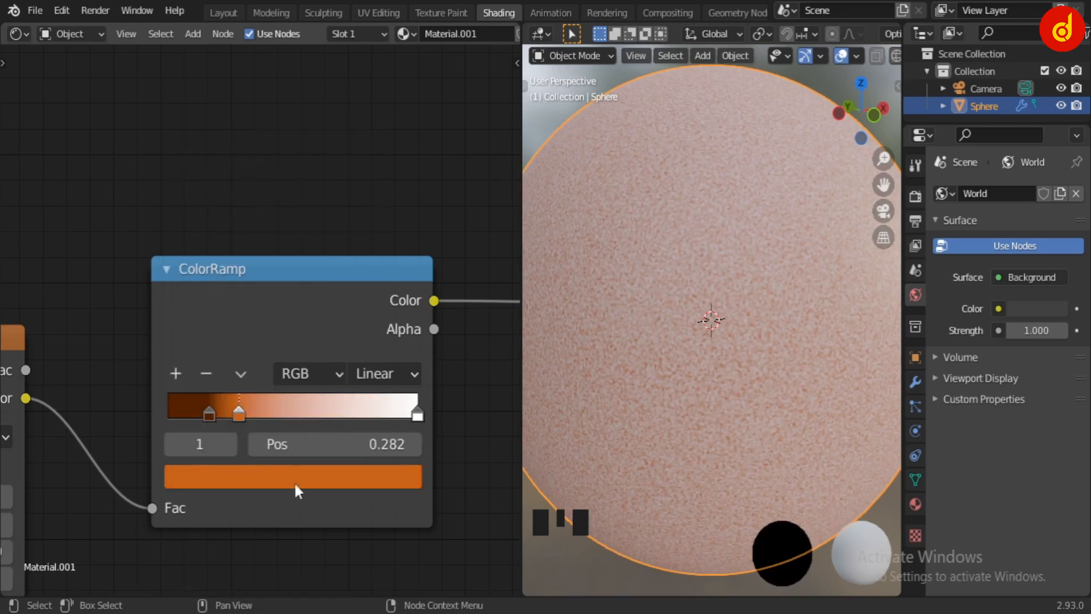
Change the colour of the ColorRamp's last stop at position 1.000 to a saturated golden yellow.
{"action": "left_click", "coordinate": [414, 419]}
{"action": "left_click", "coordinate": [412, 418]}
{"action": "left_click", "coordinate": [397, 465]}
{"action": "left_click_drag", "start_coordinate": [207, 268], "coordinate": [203, 271]}
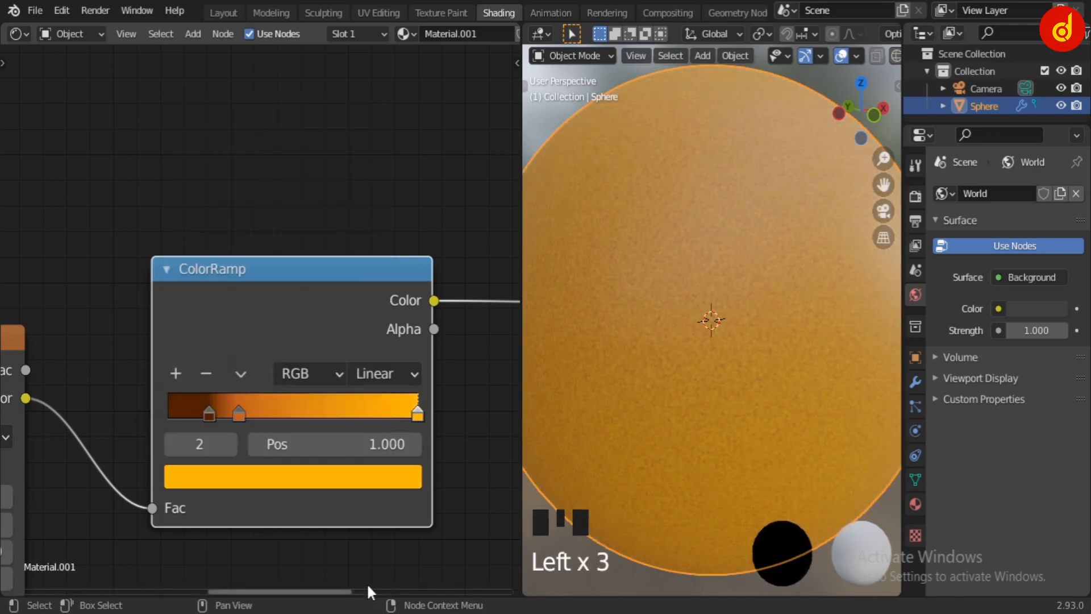
{"action": "left_click", "coordinate": [342, 492]}
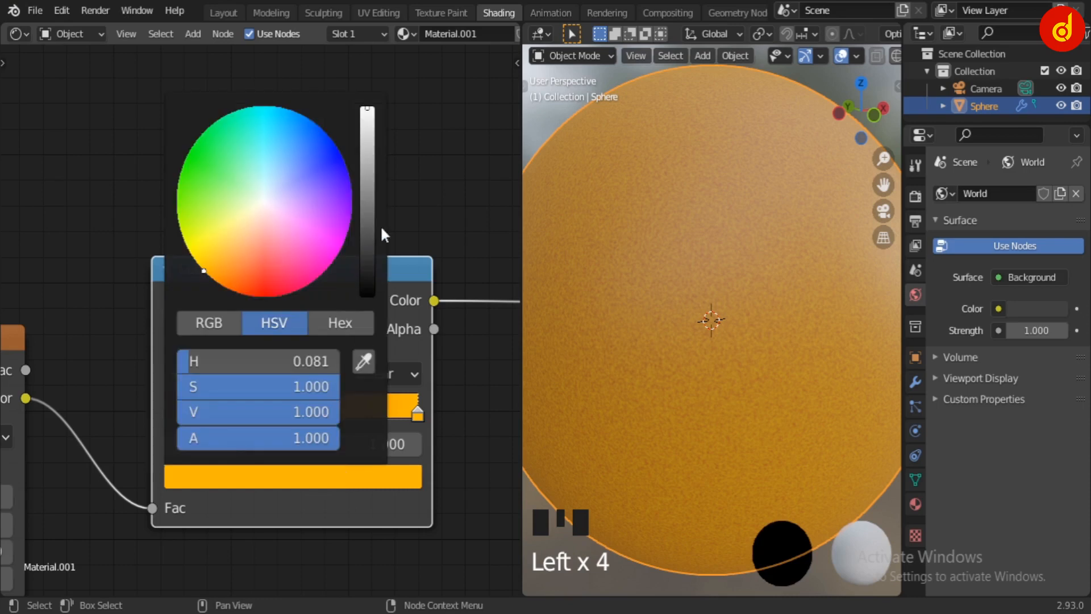
{"action": "left_click", "coordinate": [195, 260]}
{"action": "left_click_drag", "start_coordinate": [195, 260], "coordinate": [187, 248]}
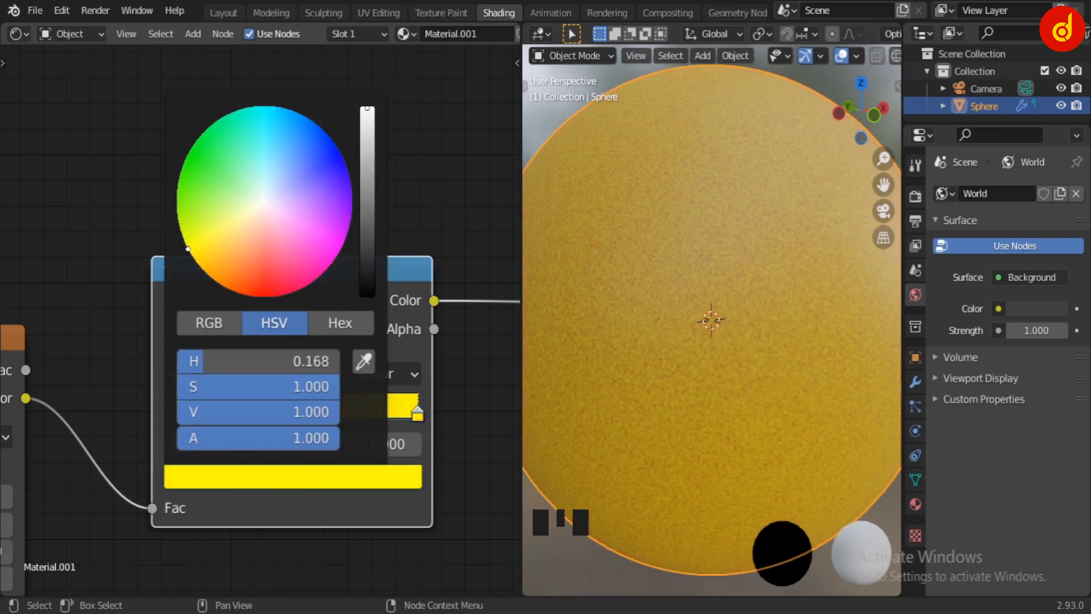
{"action": "left_click_drag", "start_coordinate": [191, 288], "coordinate": [198, 280]}
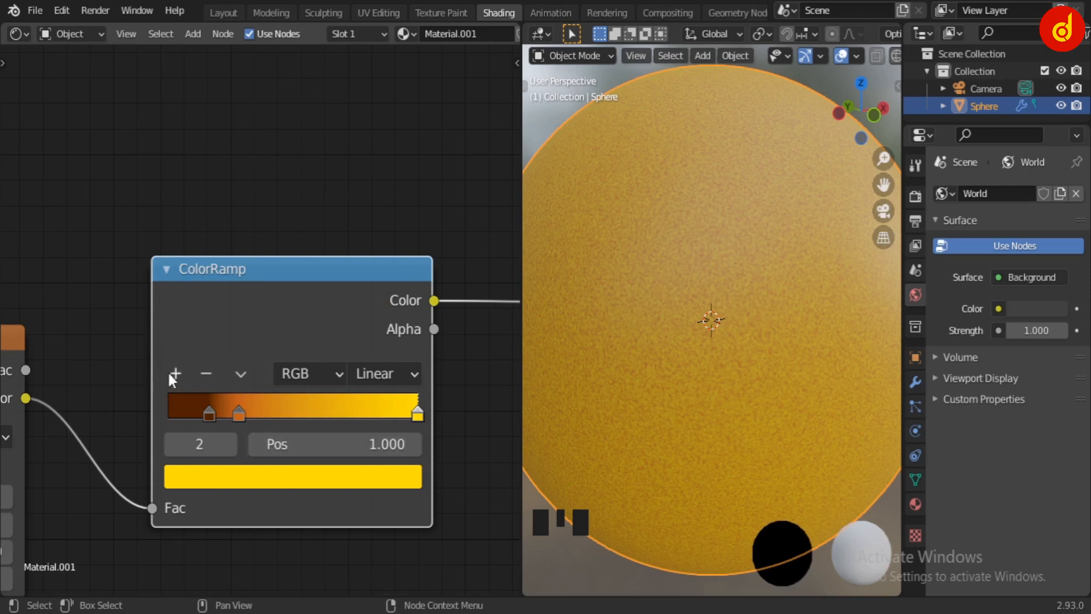
Add a ColorRamp stop at position 0.641, colour it amber orange, and inspect the result on the sphere.
{"action": "left_click", "coordinate": [175, 374]}
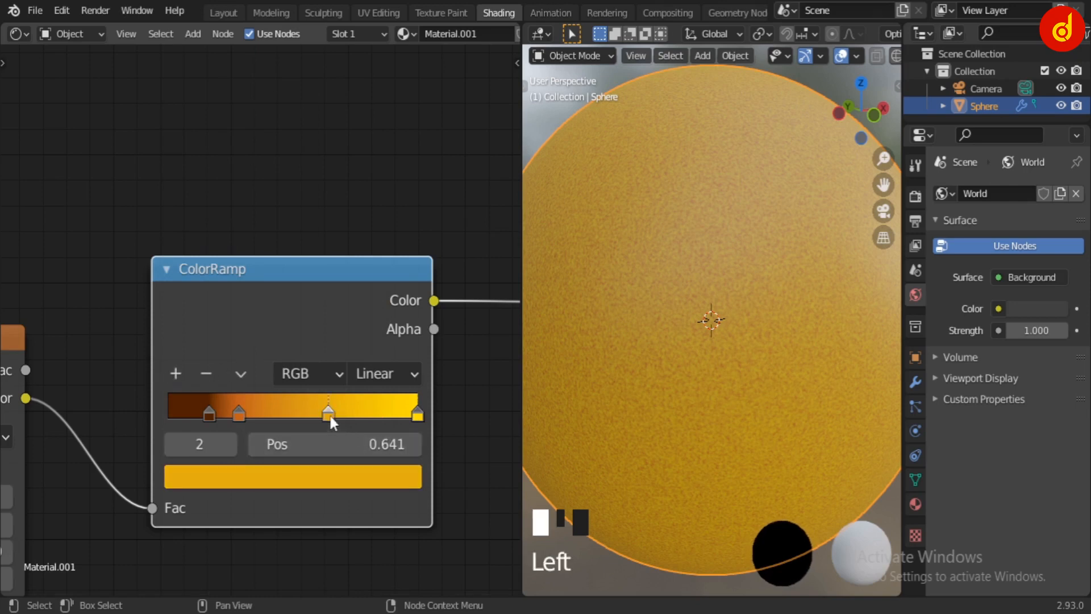
{"action": "left_click", "coordinate": [327, 478]}
{"action": "left_click", "coordinate": [235, 228]}
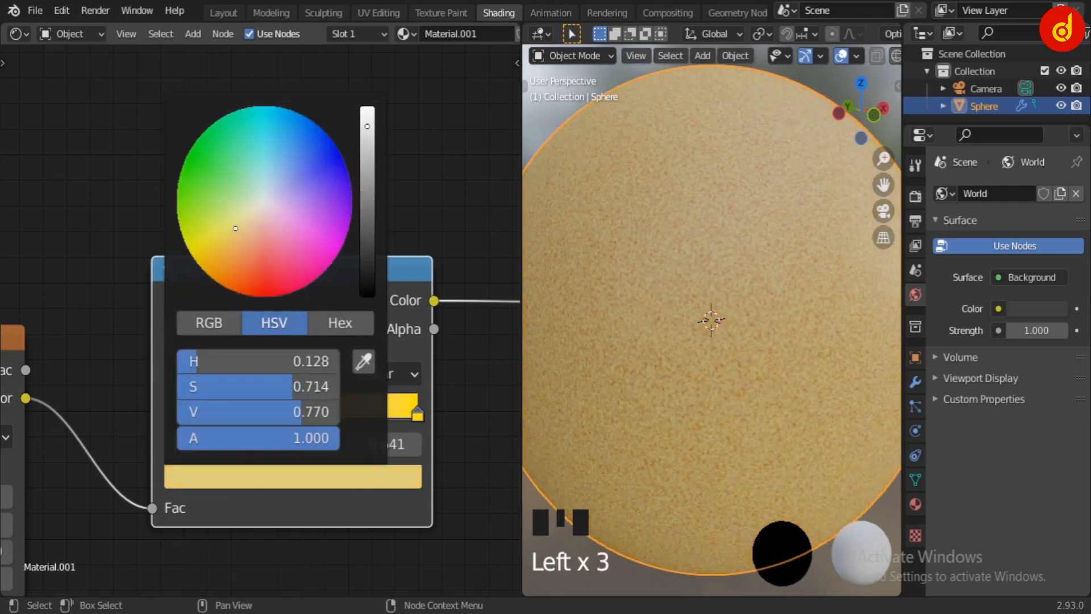
{"action": "left_click_drag", "start_coordinate": [235, 228], "coordinate": [227, 236]}
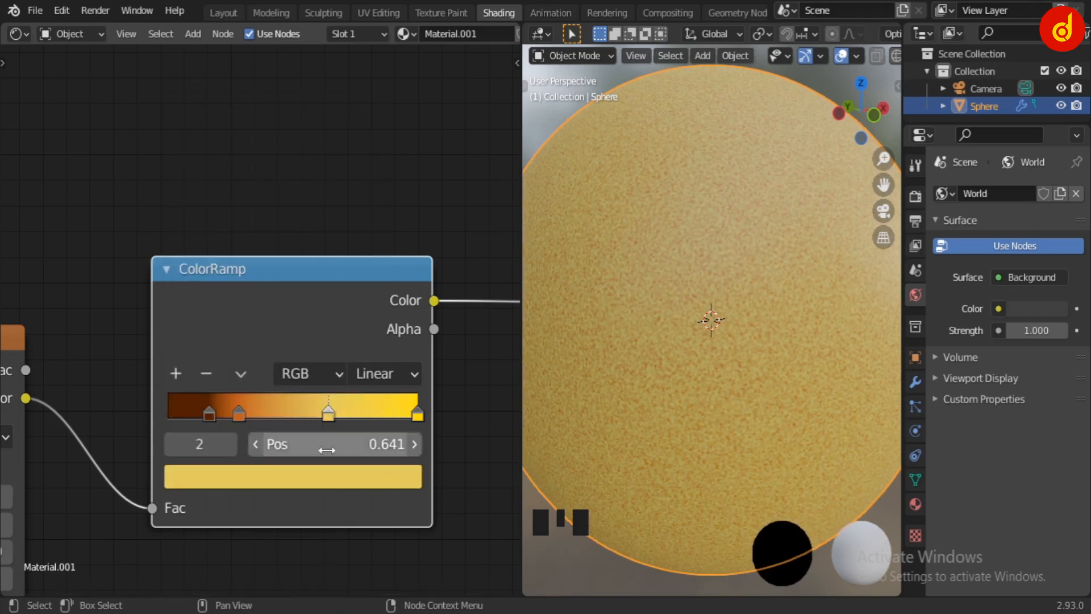
{"action": "left_click", "coordinate": [325, 480]}
{"action": "left_click_drag", "start_coordinate": [247, 292], "coordinate": [226, 271]}
{"action": "scroll", "coordinate": [433, 496], "scroll_direction": "down", "scroll_amount": 2}
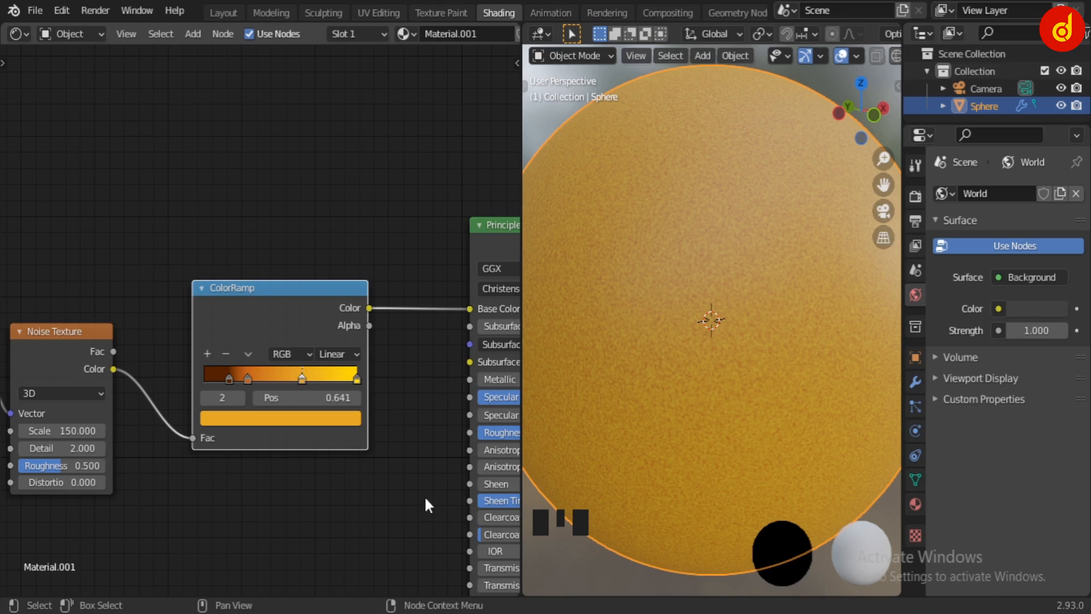
{"action": "middle_click_drag", "start_coordinate": [263, 561], "coordinate": [258, 442]}
{"action": "middle_click_drag", "start_coordinate": [319, 396], "coordinate": [310, 412]}
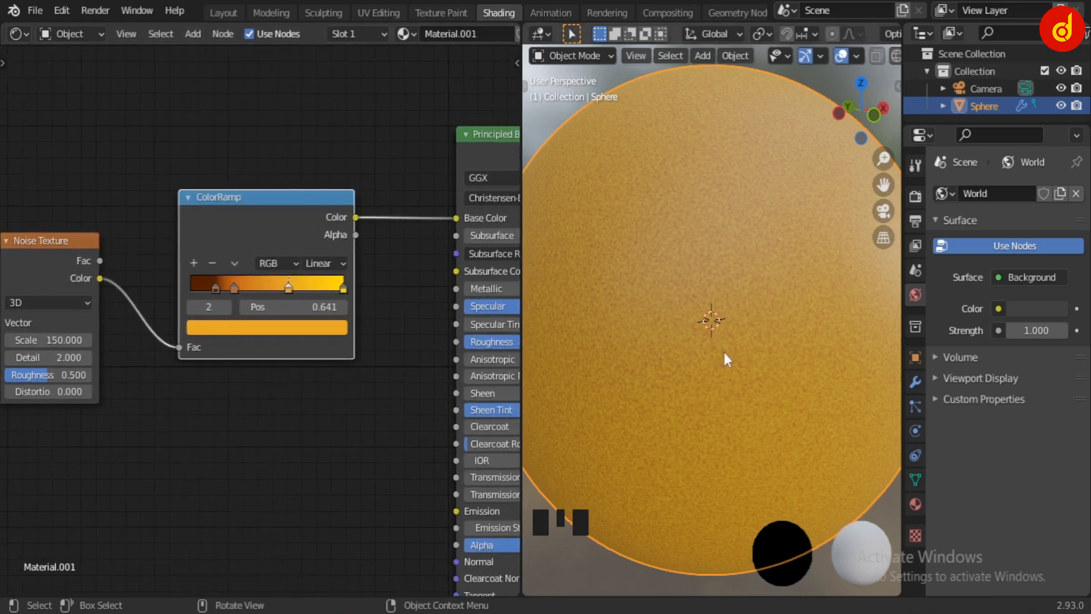
{"action": "middle_click_drag", "start_coordinate": [723, 350], "coordinate": [772, 379]}
{"action": "scroll", "coordinate": [771, 379], "scroll_direction": "up", "scroll_amount": 4}
{"action": "scroll", "coordinate": [298, 430], "scroll_direction": "down", "scroll_amount": 1}
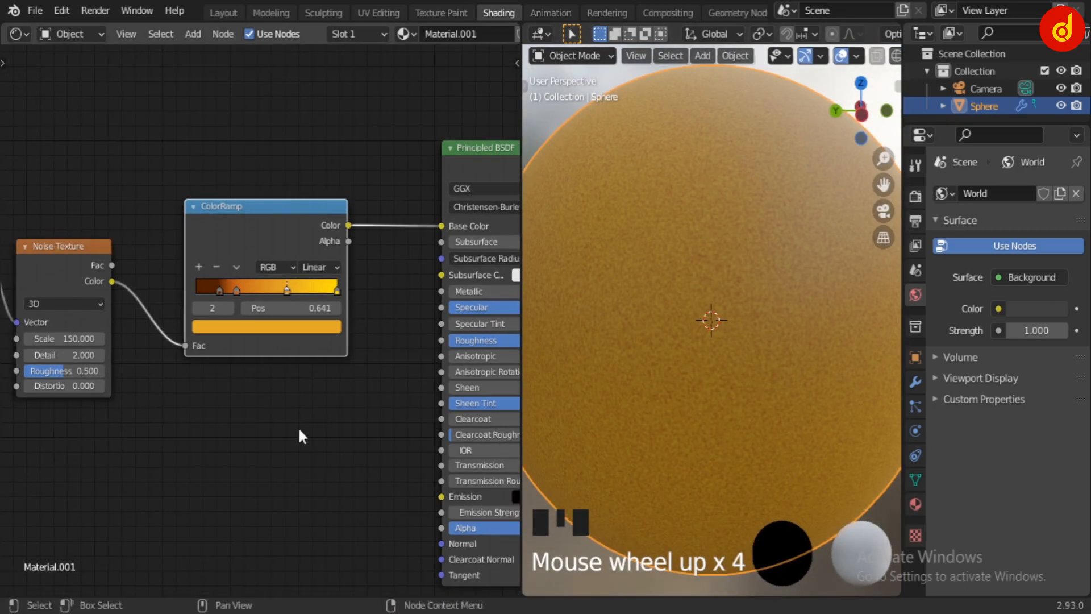
Add a Wave Texture node in the empty space below the Noise Texture.
{"action": "scroll", "coordinate": [239, 426], "scroll_direction": "down", "scroll_amount": 3}
{"action": "middle_click_drag", "start_coordinate": [215, 432], "coordinate": [216, 349]}
{"action": "scroll", "coordinate": [157, 408], "scroll_direction": "up", "scroll_amount": 2}
{"action": "key", "text": "shift+a"}
{"action": "left_click", "coordinate": [188, 391]}
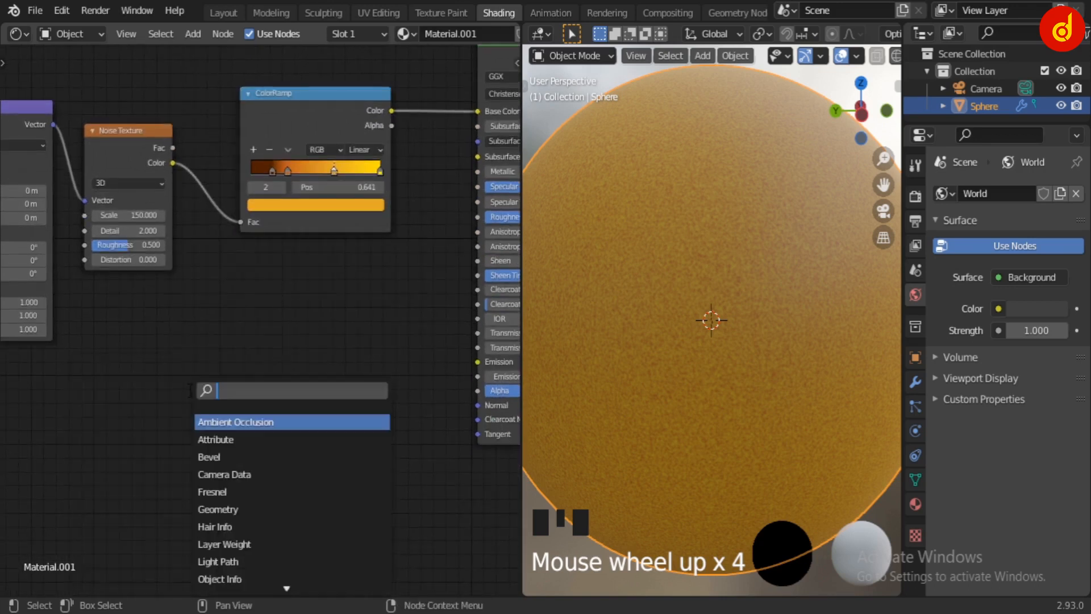
{"action": "type", "text": "wa"}
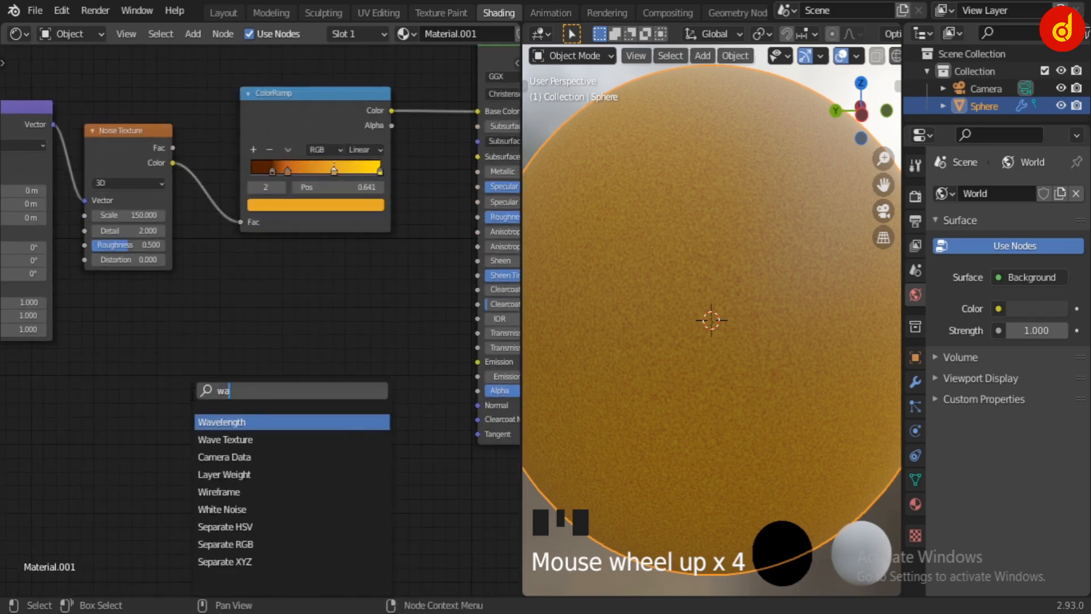
{"action": "left_click", "coordinate": [246, 437]}
{"action": "left_click", "coordinate": [150, 378]}
Connect the Mapping node's Vector output to the Wave Texture's Vector input.
{"action": "middle_click_drag", "start_coordinate": [267, 417], "coordinate": [352, 352]}
{"action": "scroll", "coordinate": [328, 438], "scroll_direction": "up", "scroll_amount": 5}
{"action": "middle_click_drag", "start_coordinate": [328, 438], "coordinate": [381, 411]}
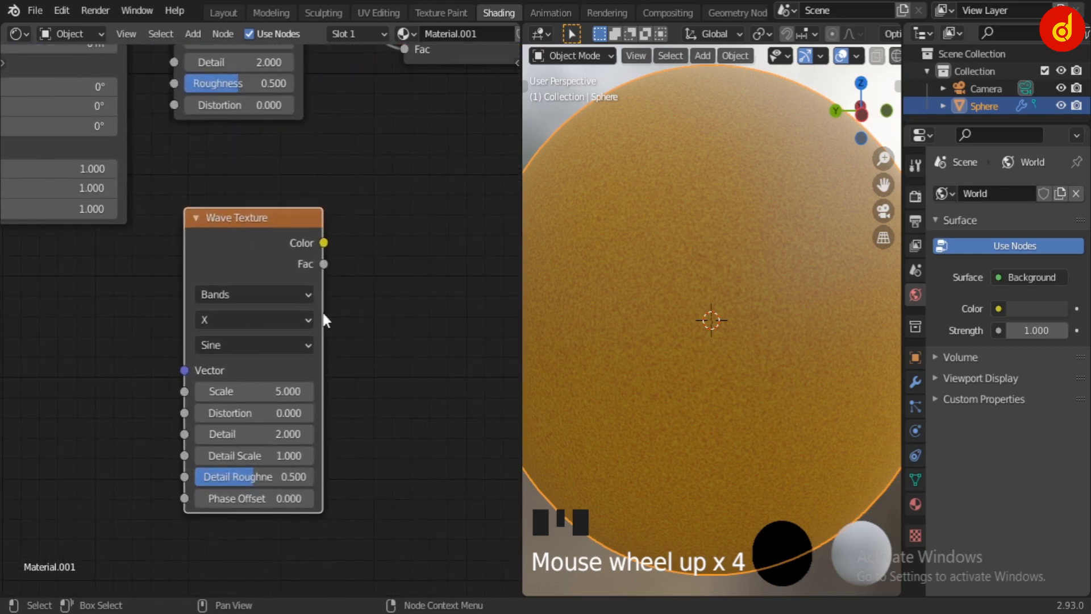
{"action": "scroll", "coordinate": [199, 221], "scroll_direction": "down", "scroll_amount": 4}
{"action": "middle_click_drag", "start_coordinate": [169, 198], "coordinate": [178, 242]}
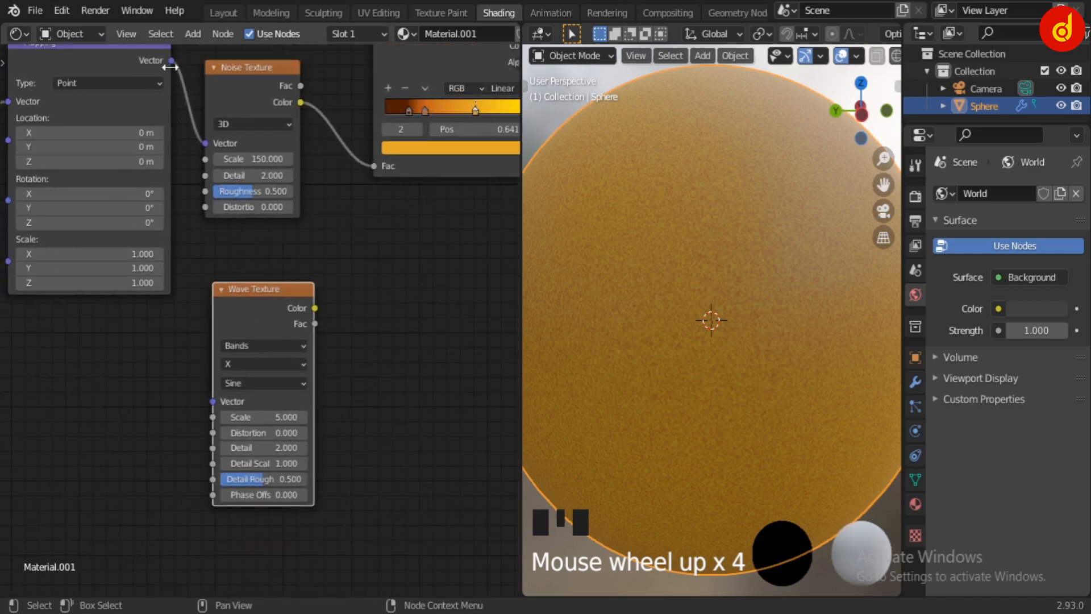
{"action": "left_click_drag", "start_coordinate": [171, 60], "coordinate": [211, 402]}
Add a Bump node between the Wave Texture and the Principled BSDF, with its Normal output connected to the shader's Normal input.
{"action": "middle_click_drag", "start_coordinate": [287, 262], "coordinate": [180, 291]}
{"action": "scroll", "coordinate": [179, 290], "scroll_direction": "down", "scroll_amount": 3}
{"action": "middle_click_drag", "start_coordinate": [295, 345], "coordinate": [231, 329]}
{"action": "scroll", "coordinate": [298, 340], "scroll_direction": "up", "scroll_amount": 4}
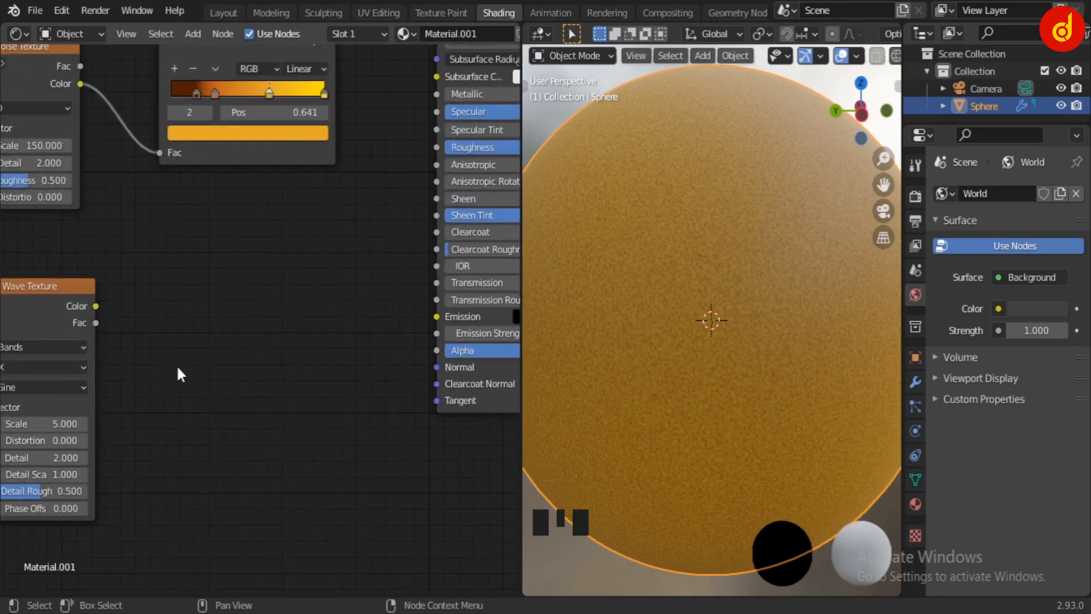
{"action": "key", "text": "shift+a"}
{"action": "left_click", "coordinate": [213, 357]}
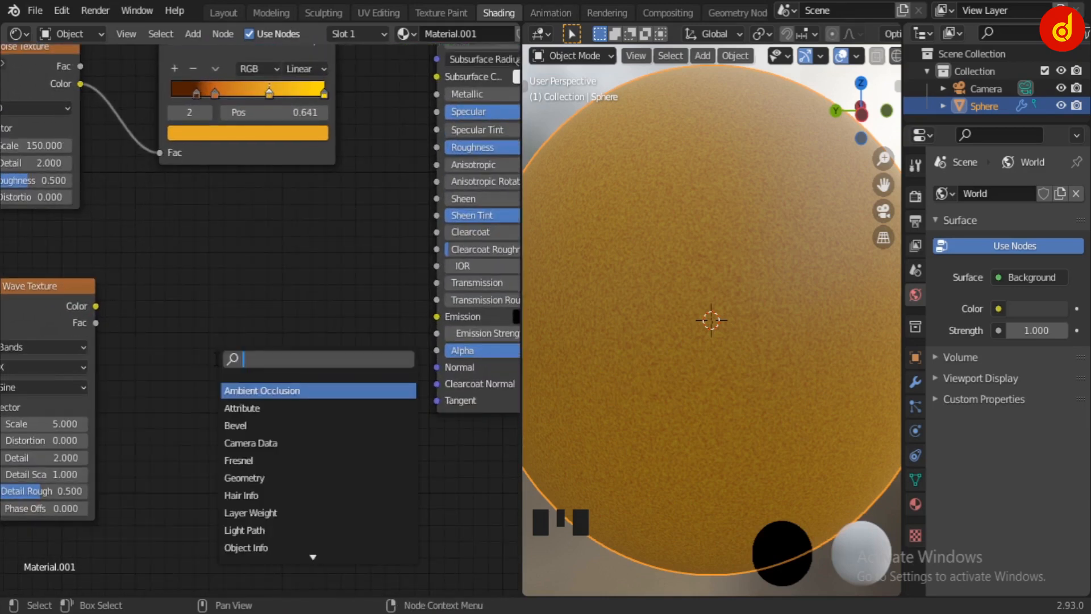
{"action": "type", "text": "bum"}
{"action": "key", "text": "Return"}
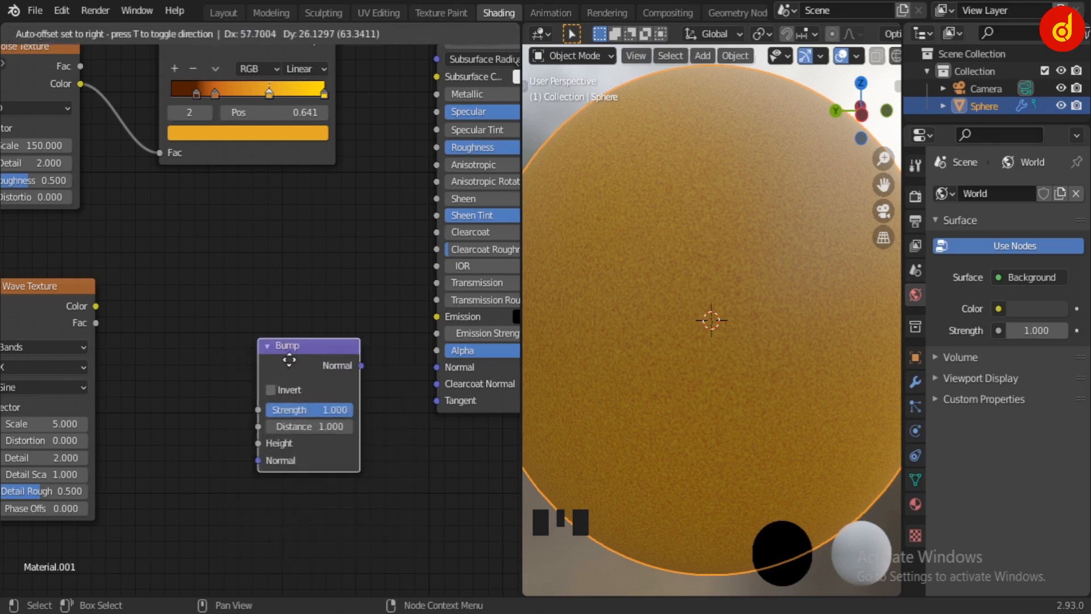
{"action": "left_click", "coordinate": [335, 340]}
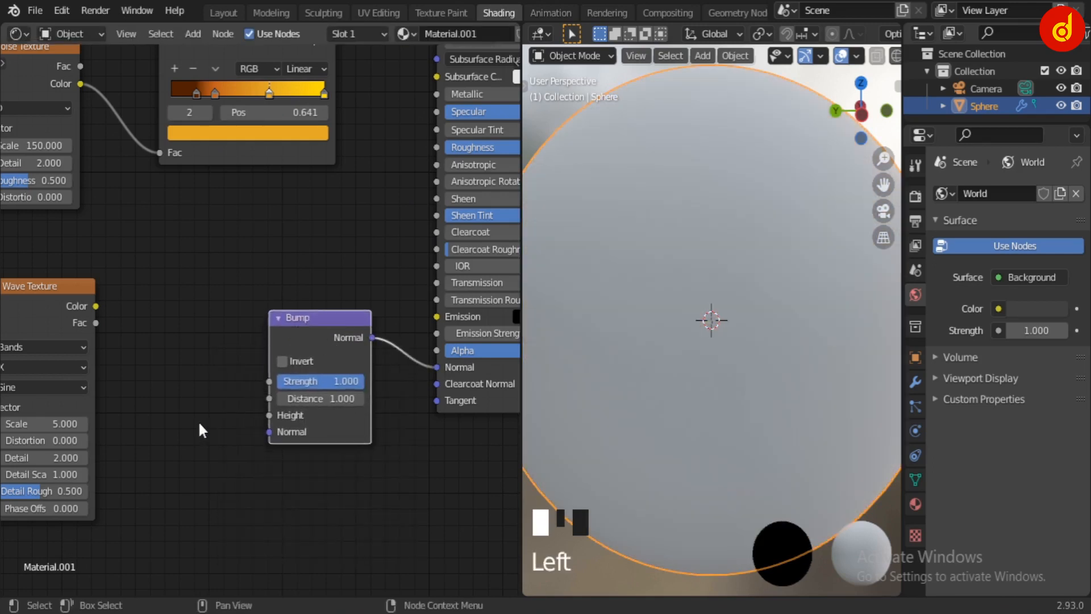
{"action": "middle_click_drag", "start_coordinate": [200, 425], "coordinate": [236, 431]}
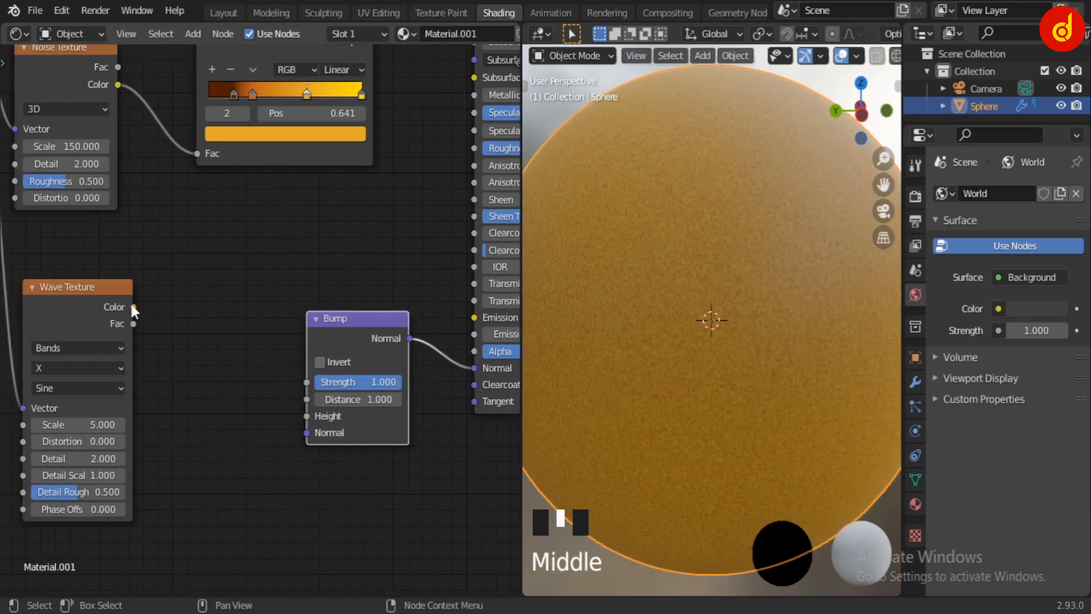
Connect the Wave Texture's Color output to the Bump node's Height input and inspect the relief on the sphere.
{"action": "left_click_drag", "start_coordinate": [133, 307], "coordinate": [307, 415]}
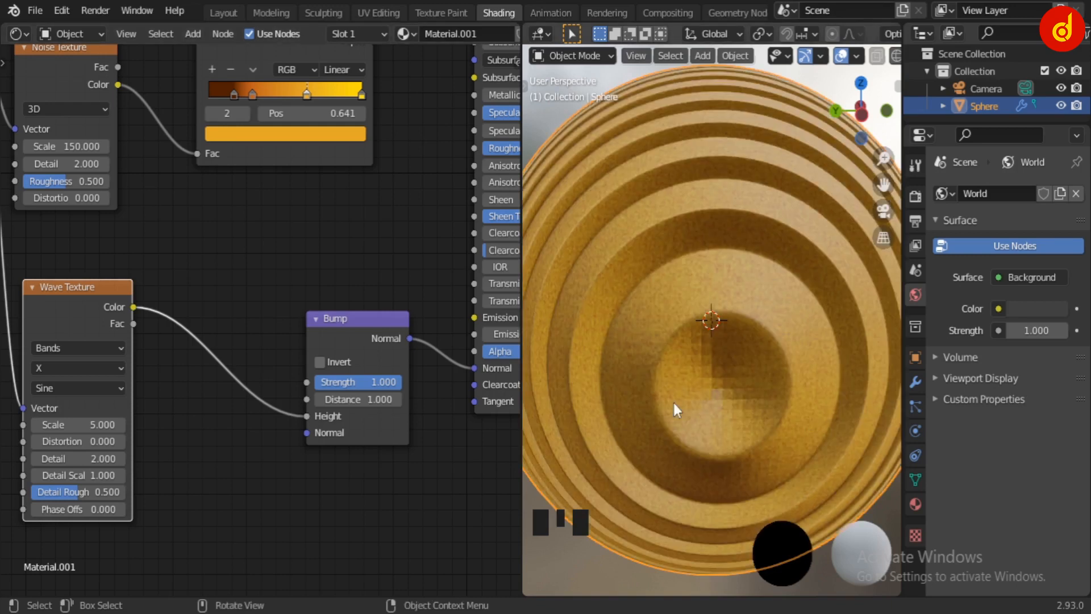
{"action": "scroll", "coordinate": [672, 400], "scroll_direction": "down", "scroll_amount": 3}
{"action": "middle_click_drag", "start_coordinate": [708, 393], "coordinate": [634, 445]}
{"action": "scroll", "coordinate": [676, 397], "scroll_direction": "up", "scroll_amount": 4}
{"action": "scroll", "coordinate": [653, 411], "scroll_direction": "down", "scroll_amount": 4}
Set the Wave Texture's Scale to 1 and check the wider bands on the sphere.
{"action": "middle_click_drag", "start_coordinate": [234, 459], "coordinate": [309, 436]}
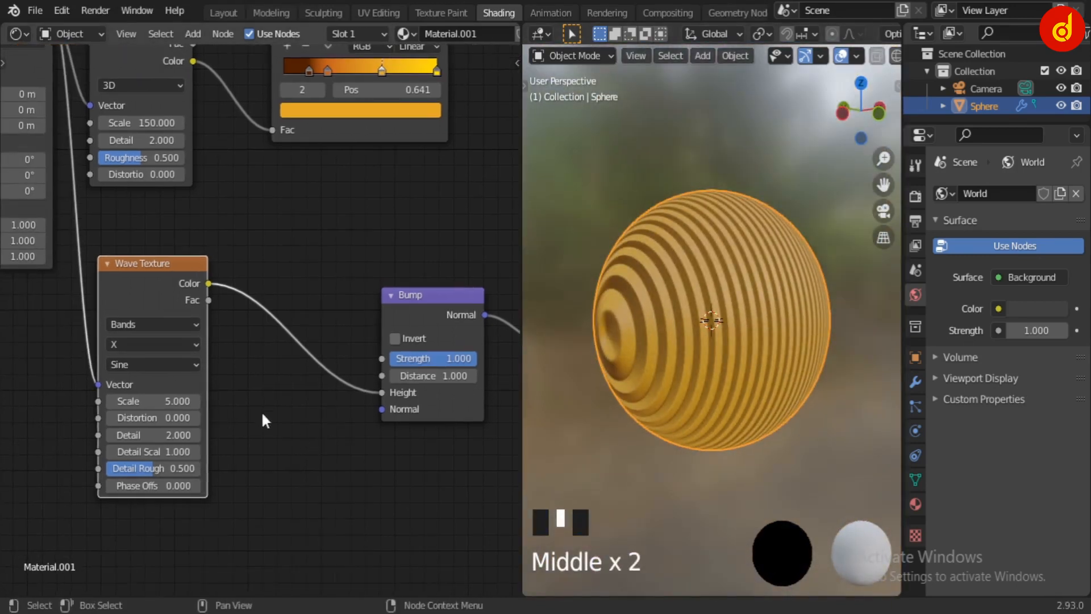
{"action": "scroll", "coordinate": [213, 412], "scroll_direction": "up", "scroll_amount": 1}
{"action": "left_click", "coordinate": [165, 400]}
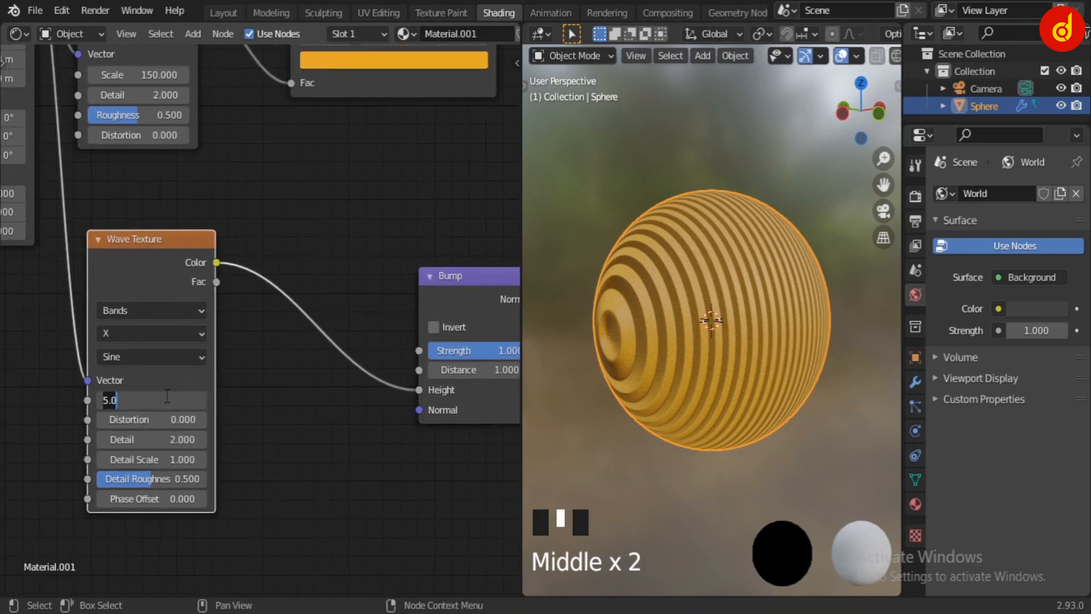
{"action": "type", "text": "1"}
{"action": "key", "text": "Return"}
{"action": "mouse_move", "coordinate": [716, 449]}
{"action": "middle_mouse_down"}
{"action": "mouse_move", "coordinate": [764, 433]}
{"action": "mouse_move", "coordinate": [714, 442]}
{"action": "middle_mouse_up"}
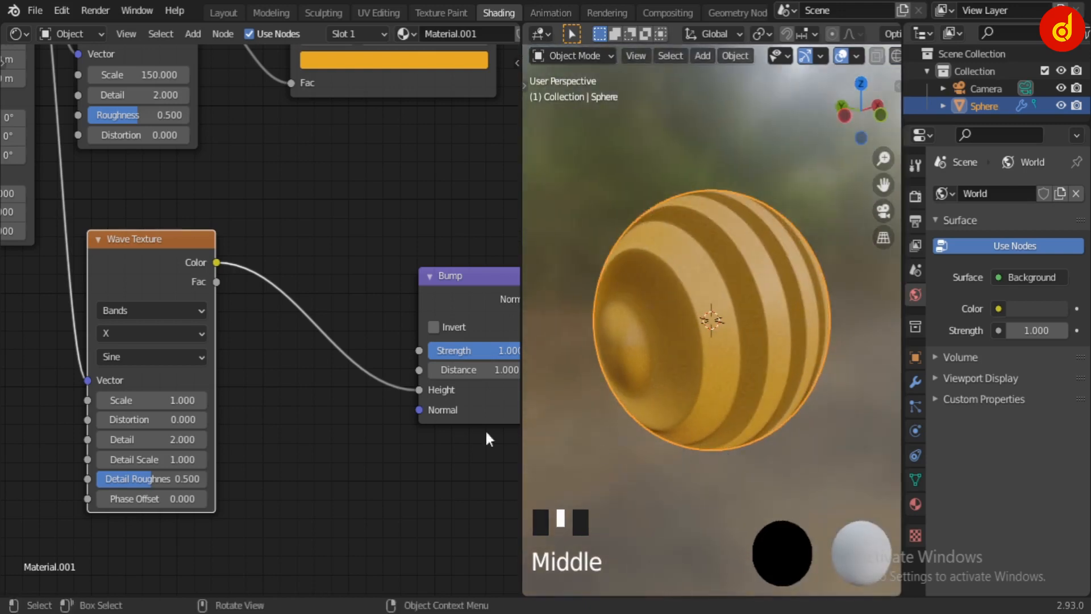
Raise the Wave Texture's Distortion to 7.500 to make the bands on the sphere wavy.
{"action": "left_click_drag", "start_coordinate": [196, 419], "coordinate": [317, 415]}
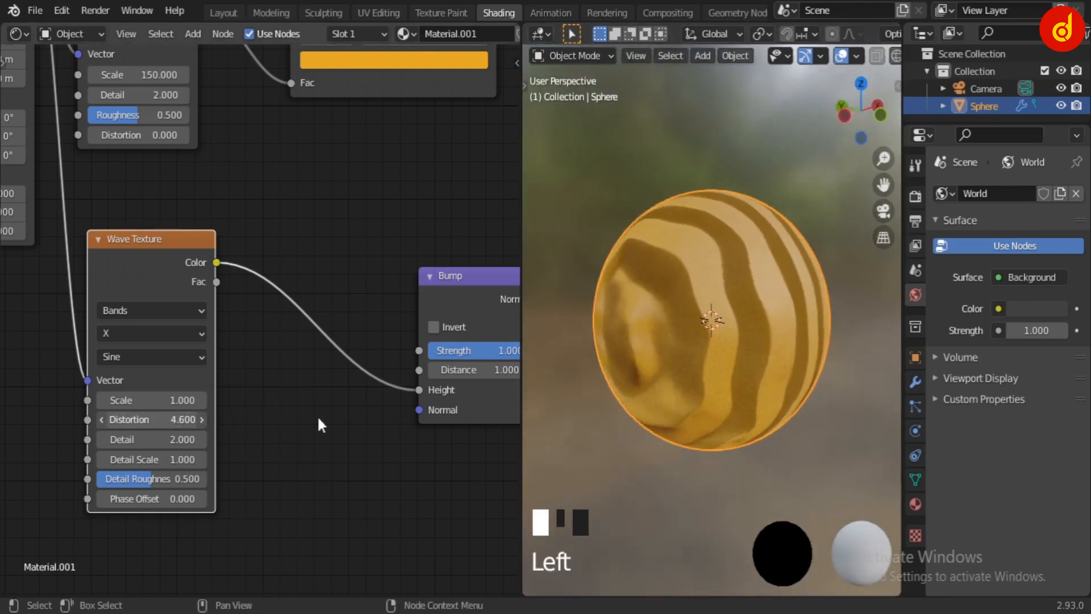
{"action": "scroll", "coordinate": [764, 370], "scroll_direction": "up", "scroll_amount": 2}
{"action": "scroll", "coordinate": [229, 425], "scroll_direction": "up", "scroll_amount": 2}
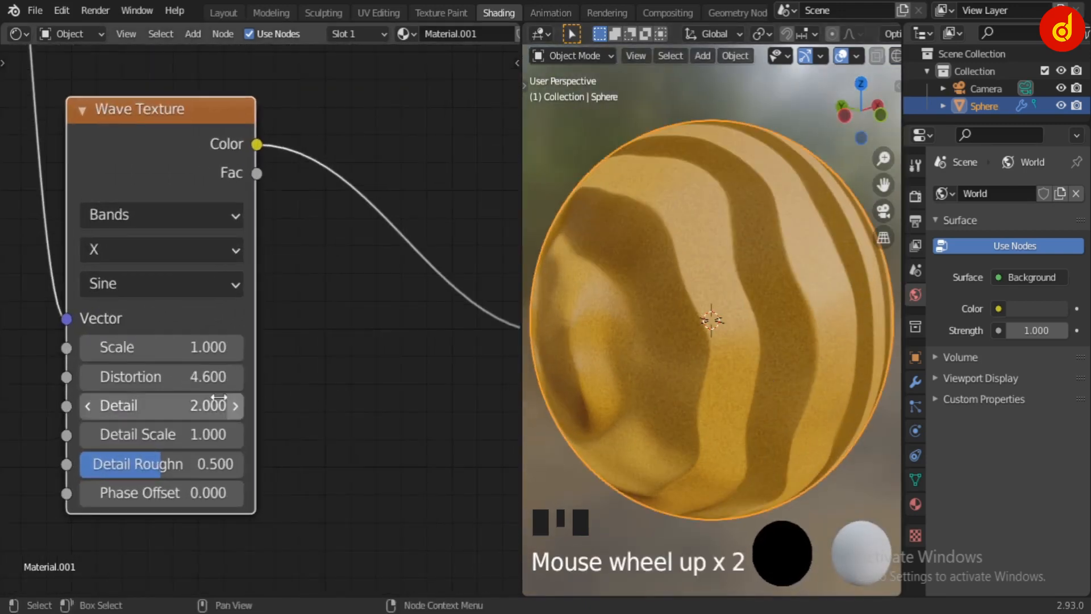
{"action": "left_click_drag", "start_coordinate": [162, 376], "coordinate": [234, 377]}
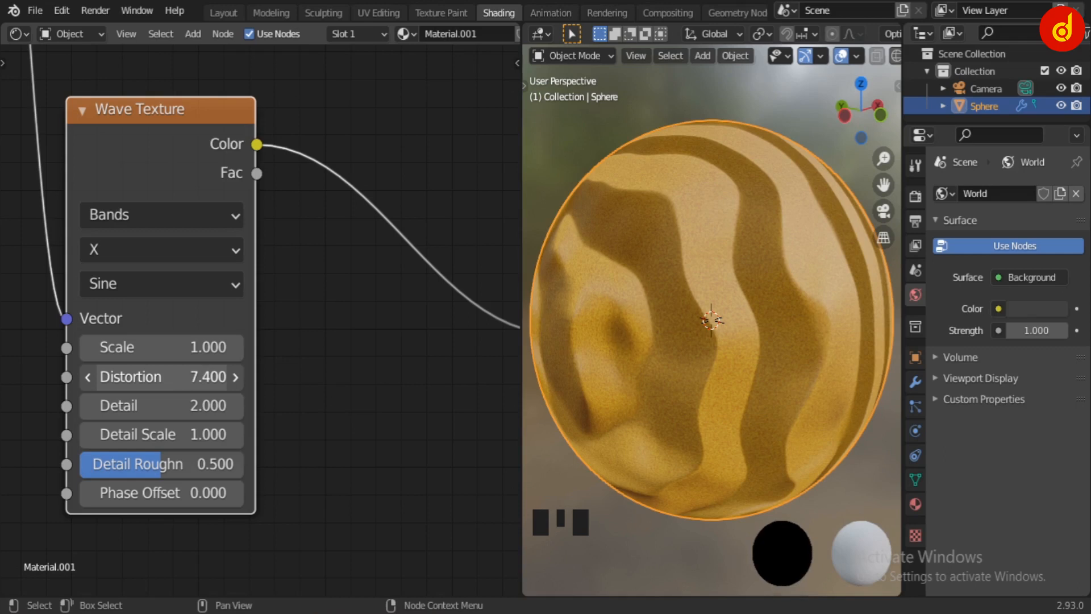
{"action": "left_click", "coordinate": [235, 376]}
{"action": "middle_click_drag", "start_coordinate": [642, 401], "coordinate": [735, 426]}
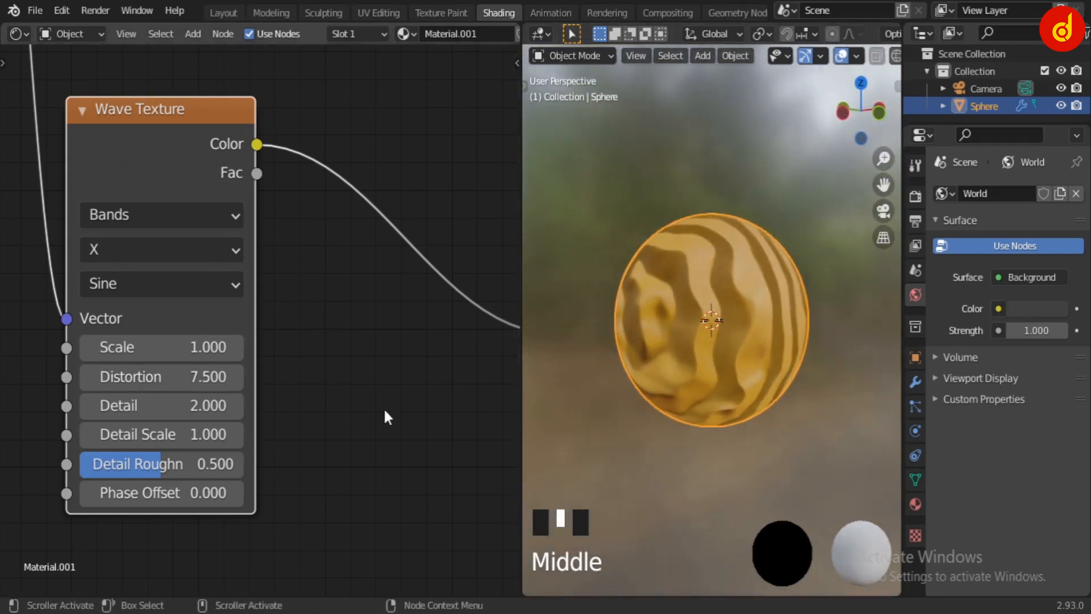
Set the Wave Texture's Detail to 8 and inspect the rougher relief on the sphere.
{"action": "left_click_drag", "start_coordinate": [188, 405], "coordinate": [244, 406]}
{"action": "scroll", "coordinate": [753, 352], "scroll_direction": "up", "scroll_amount": 2}
{"action": "scroll", "coordinate": [751, 352], "scroll_direction": "up", "scroll_amount": 2}
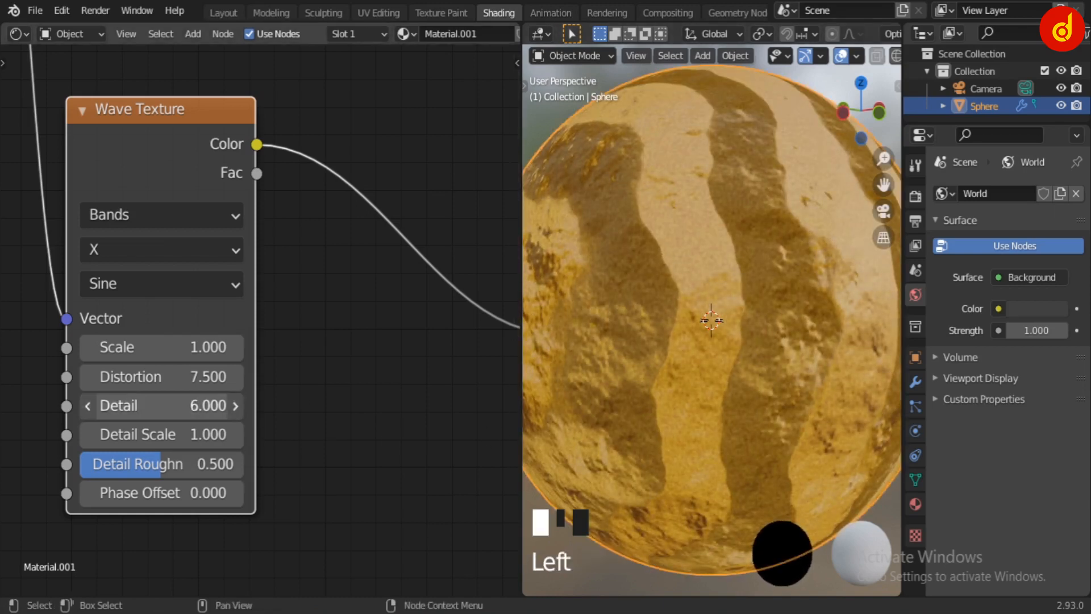
{"action": "double_click", "coordinate": [210, 406]}
{"action": "type", "text": "8"}
{"action": "key", "text": "Return"}
{"action": "scroll", "coordinate": [881, 288], "scroll_direction": "down", "scroll_amount": 2}
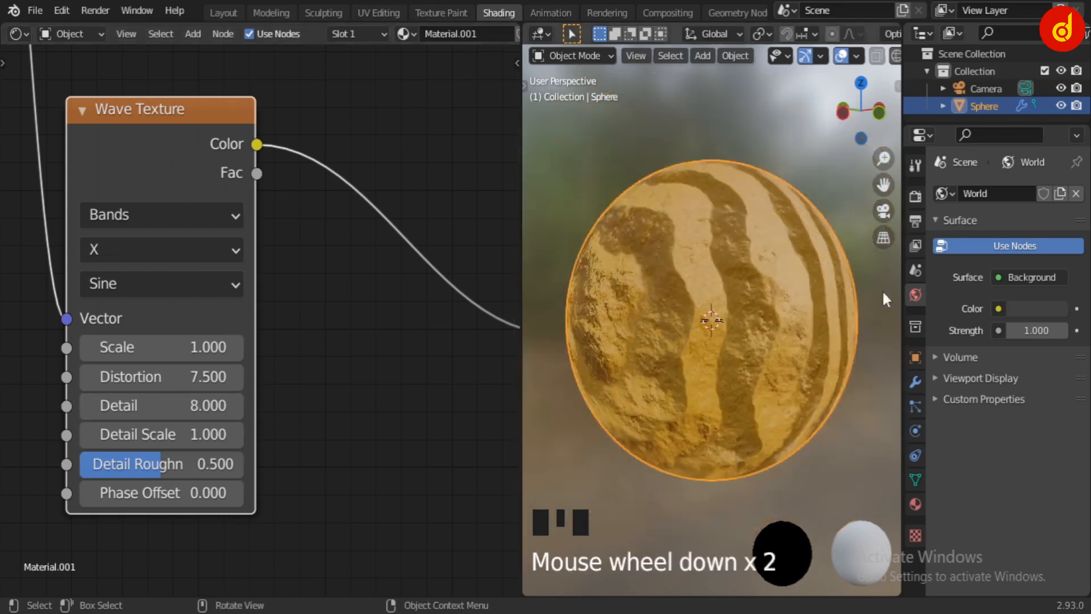
{"action": "middle_click_drag", "start_coordinate": [882, 288], "coordinate": [711, 402]}
{"action": "scroll", "coordinate": [707, 392], "scroll_direction": "up", "scroll_amount": 3}
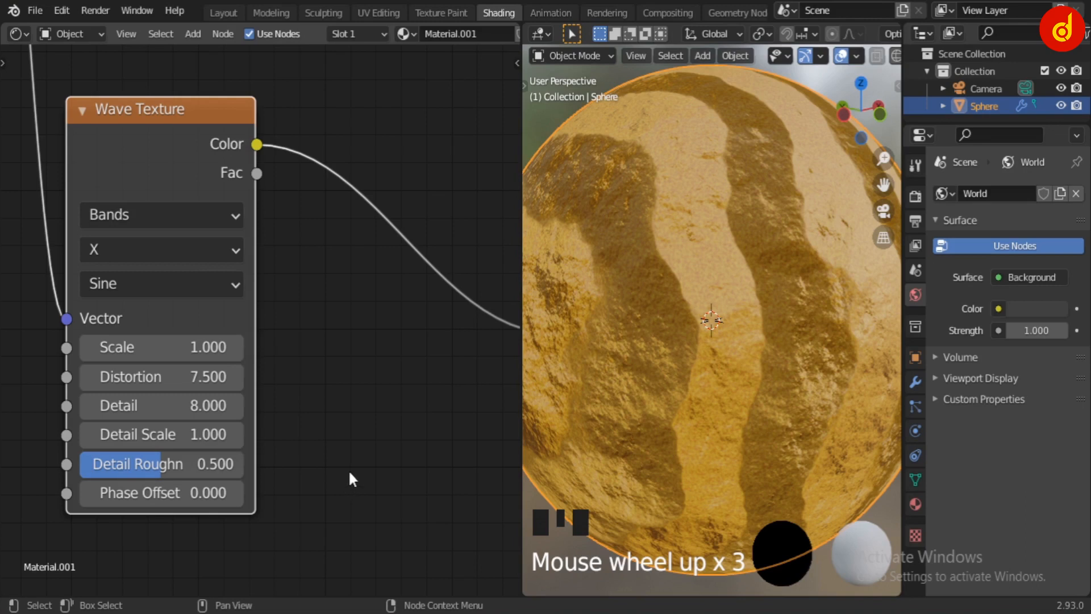
Insert a ColorRamp node between the Wave Texture's Color output and the Bump node's Height input.
{"action": "scroll", "coordinate": [352, 450], "scroll_direction": "down", "scroll_amount": 2}
{"action": "middle_click_drag", "start_coordinate": [387, 387], "coordinate": [295, 451]}
{"action": "left_click", "coordinate": [241, 389]}
{"action": "key", "text": "shift+a"}
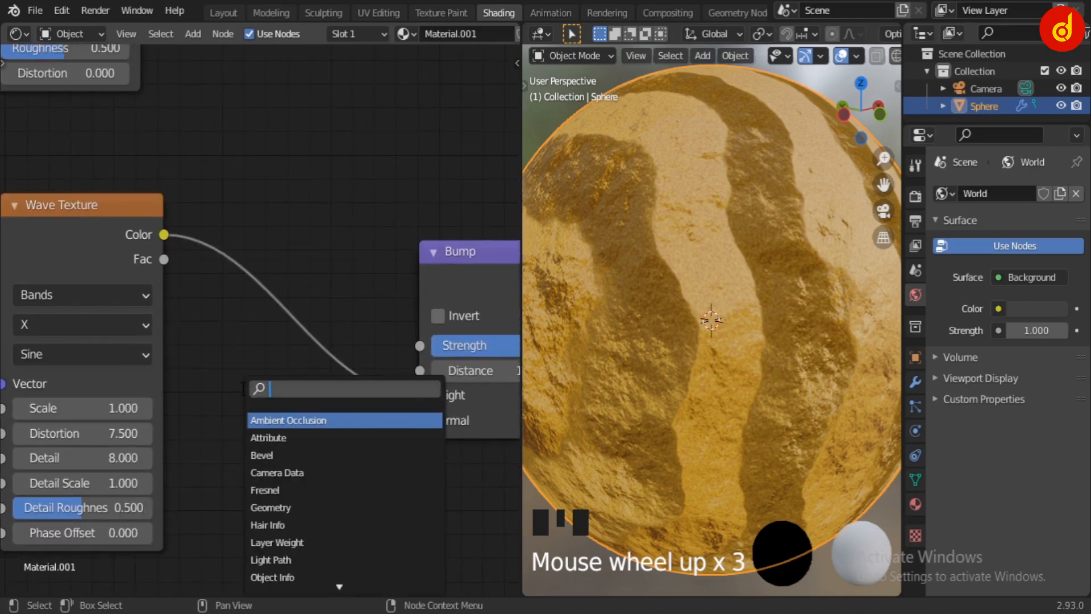
{"action": "type", "text": "col"}
{"action": "key", "text": "Return"}
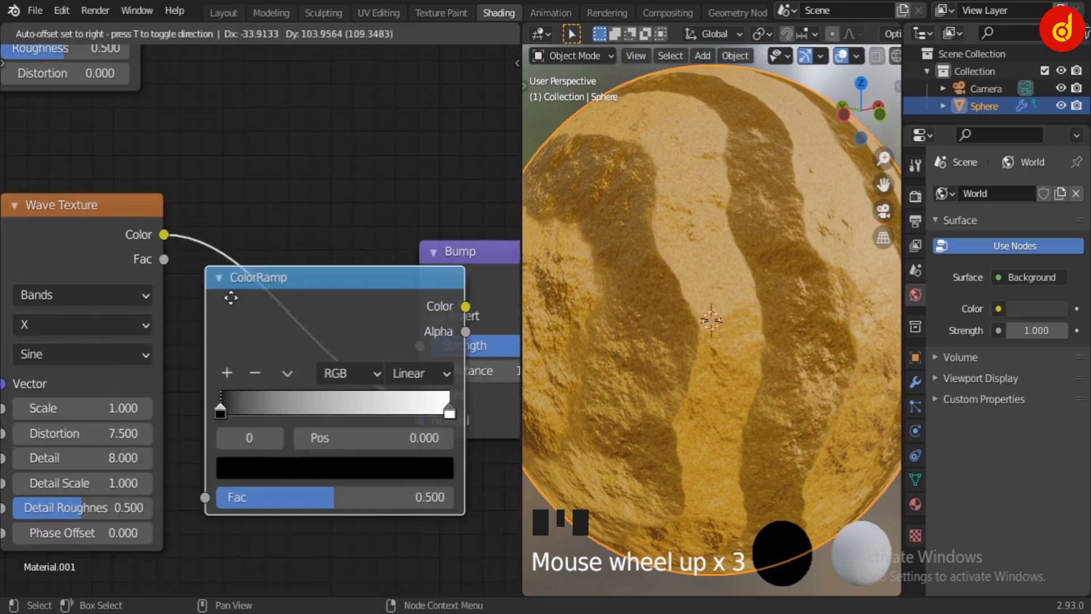
{"action": "left_click", "coordinate": [347, 451]}
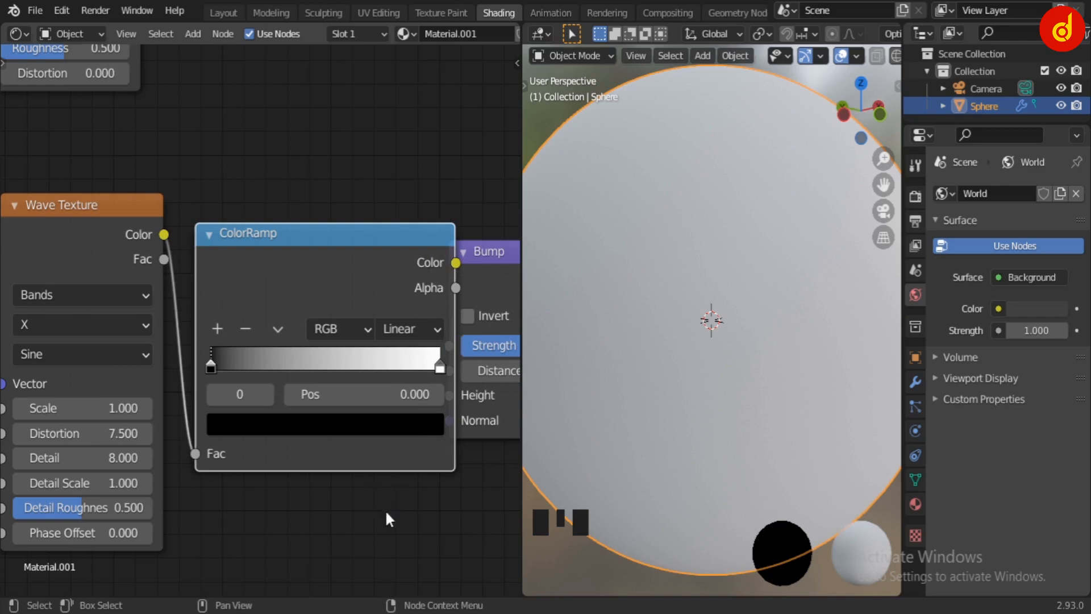
{"action": "scroll", "coordinate": [386, 513], "scroll_direction": "down", "scroll_amount": 3}
{"action": "scroll", "coordinate": [384, 509], "scroll_direction": "down", "scroll_amount": 2}
{"action": "middle_click_drag", "start_coordinate": [384, 493], "coordinate": [315, 494]}
{"action": "scroll", "coordinate": [314, 494], "scroll_direction": "up", "scroll_amount": 4}
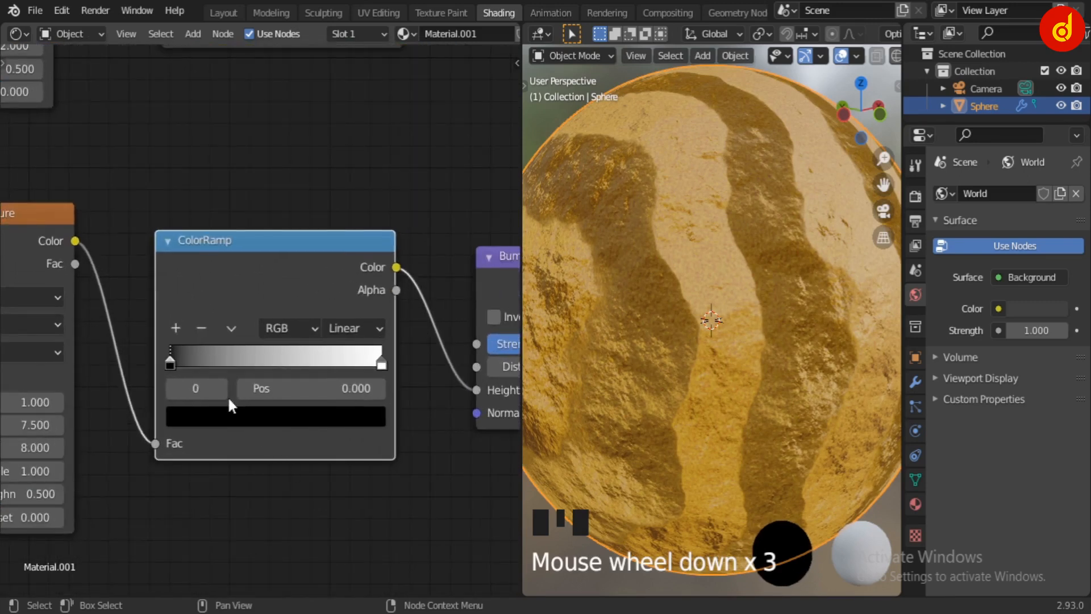
Darken the new ColorRamp's white stop to a grey with Value 0.499.
{"action": "left_click", "coordinate": [382, 366]}
{"action": "left_click", "coordinate": [364, 417]}
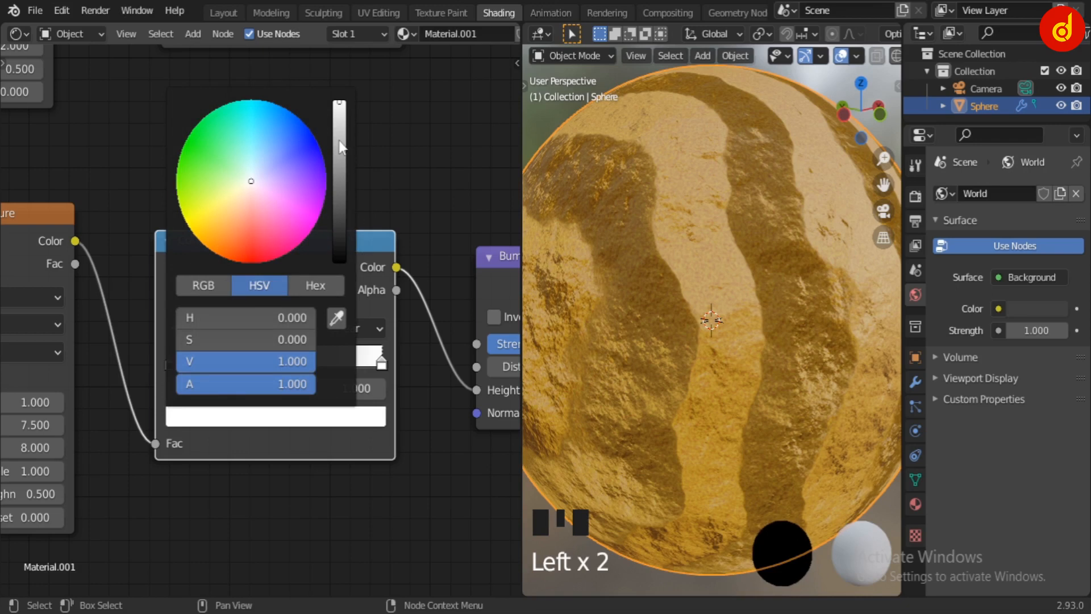
{"action": "left_click_drag", "start_coordinate": [339, 129], "coordinate": [340, 142]}
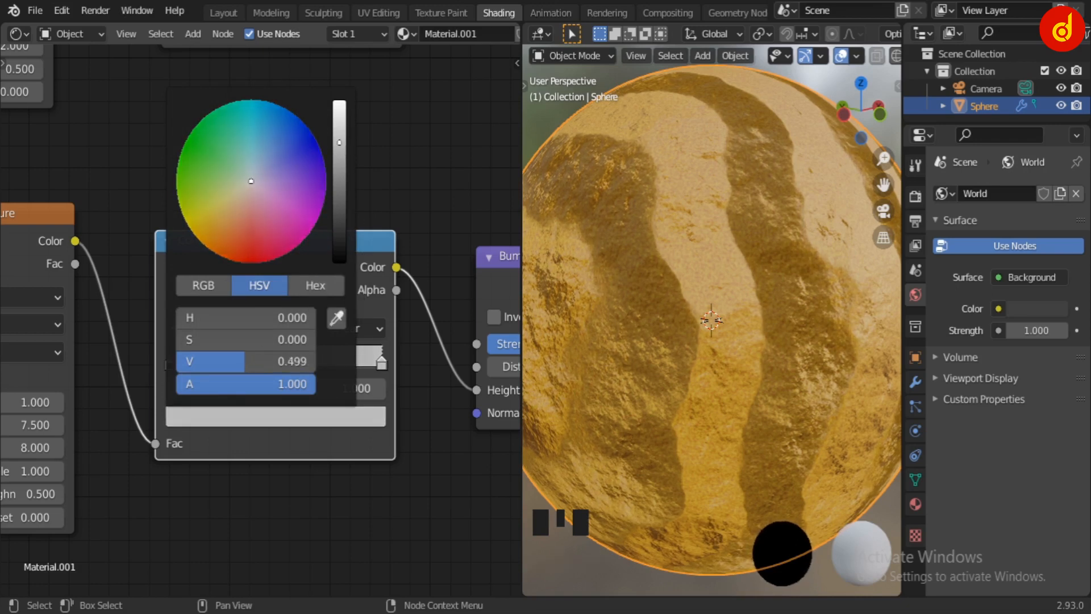
{"action": "middle_click_drag", "start_coordinate": [292, 483], "coordinate": [323, 523]}
{"action": "left_click", "coordinate": [353, 467]}
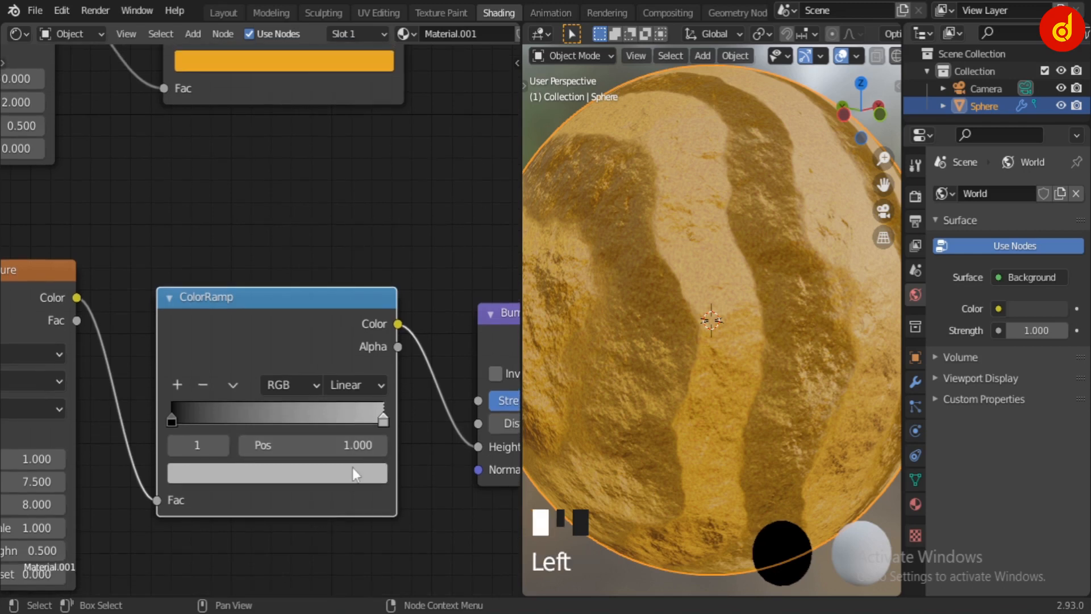
Try the ColorRamp's end stop at full white, darken it back to grey, and examine the relief up close.
{"action": "left_click", "coordinate": [352, 473]}
{"action": "left_click_drag", "start_coordinate": [341, 206], "coordinate": [341, 159]}
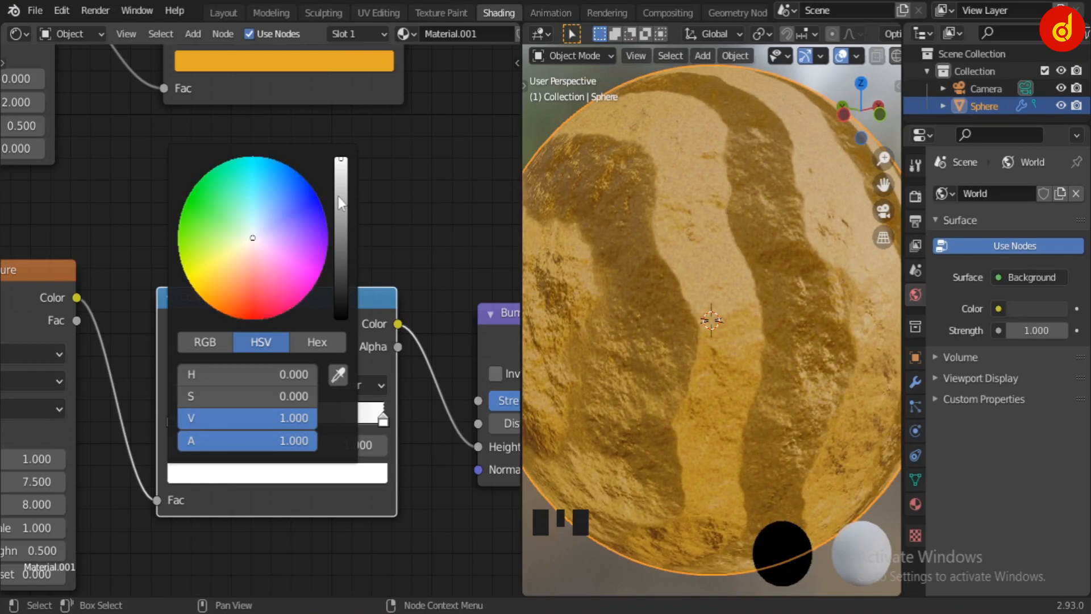
{"action": "left_click_drag", "start_coordinate": [340, 159], "coordinate": [339, 206]}
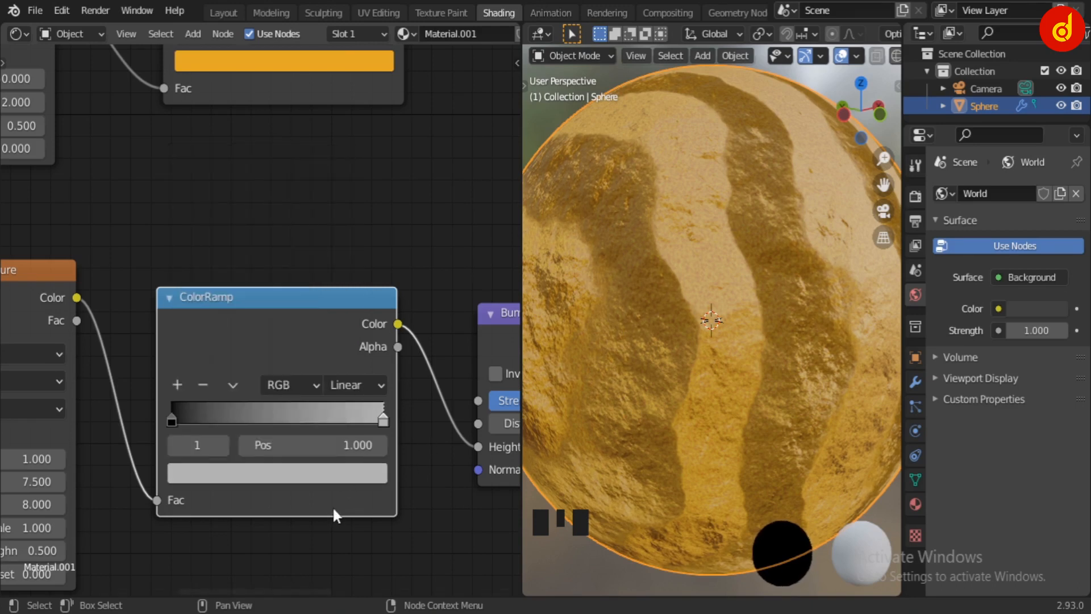
{"action": "middle_click_drag", "start_coordinate": [653, 418], "coordinate": [705, 388]}
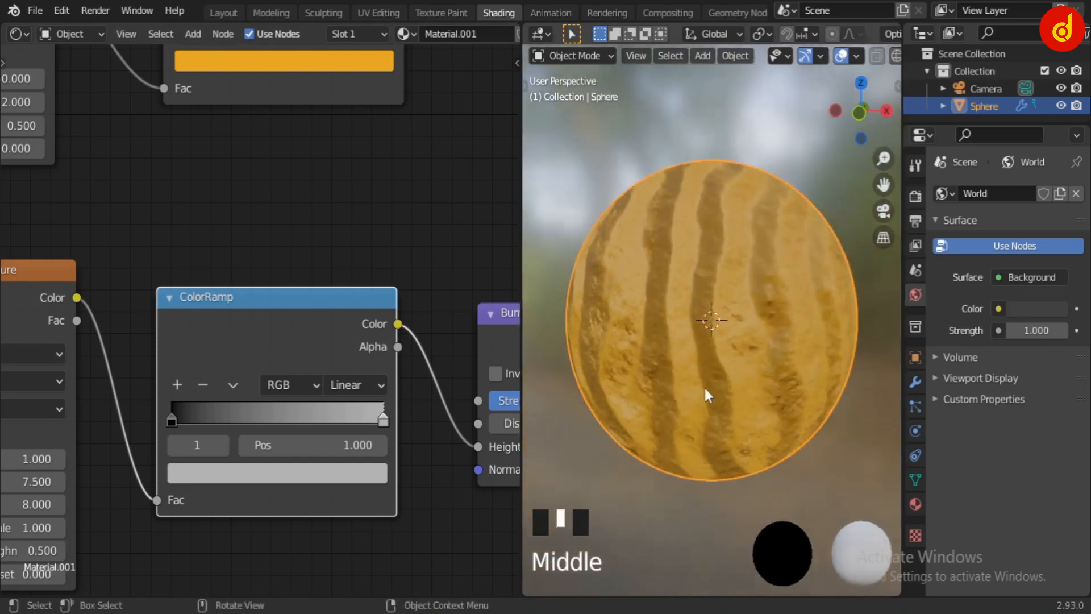
{"action": "scroll", "coordinate": [703, 385], "scroll_direction": "up", "scroll_amount": 4}
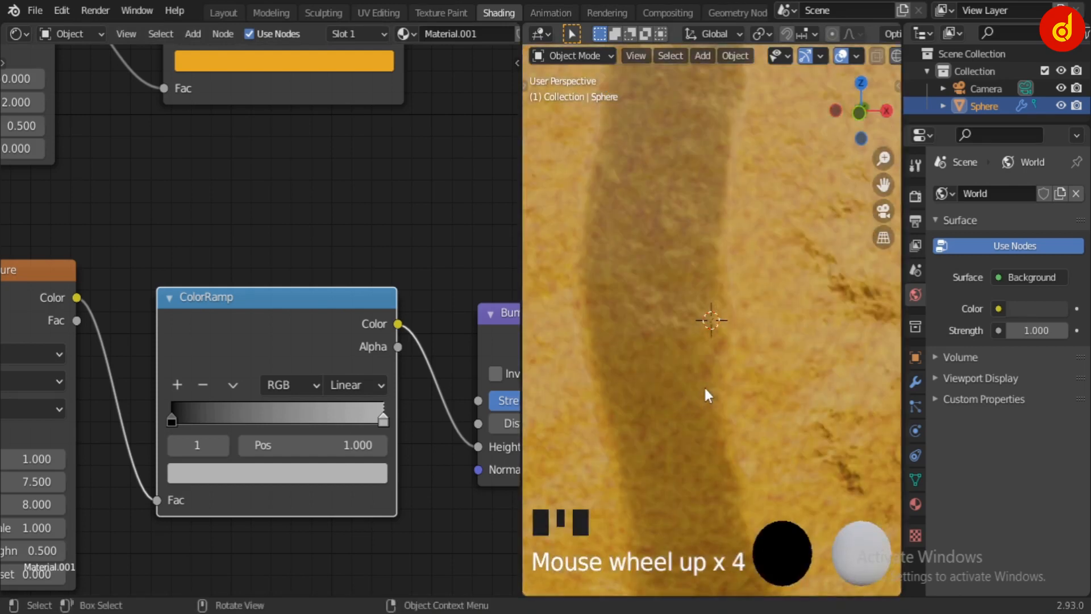
Set the Value of the ColorRamp's end stop to 0.468 and inspect the whole sphere from another side.
{"action": "left_click", "coordinate": [359, 477]}
{"action": "mouse_move", "coordinate": [344, 213]}
{"action": "left_mouse_down"}
{"action": "mouse_move", "coordinate": [341, 161]}
{"action": "mouse_move", "coordinate": [341, 202]}
{"action": "left_mouse_up"}
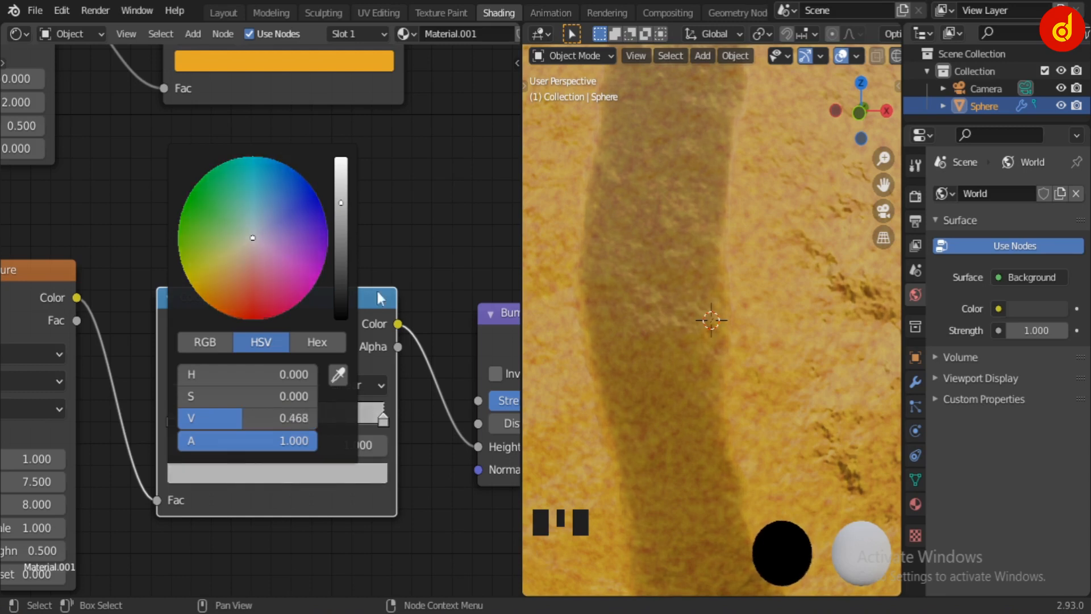
{"action": "scroll", "coordinate": [670, 444], "scroll_direction": "down", "scroll_amount": 4}
{"action": "mouse_move", "coordinate": [673, 441]}
{"action": "middle_mouse_down"}
{"action": "mouse_move", "coordinate": [819, 409]}
{"action": "mouse_move", "coordinate": [790, 427]}
{"action": "middle_mouse_up"}
{"action": "scroll", "coordinate": [271, 531], "scroll_direction": "down", "scroll_amount": 7}
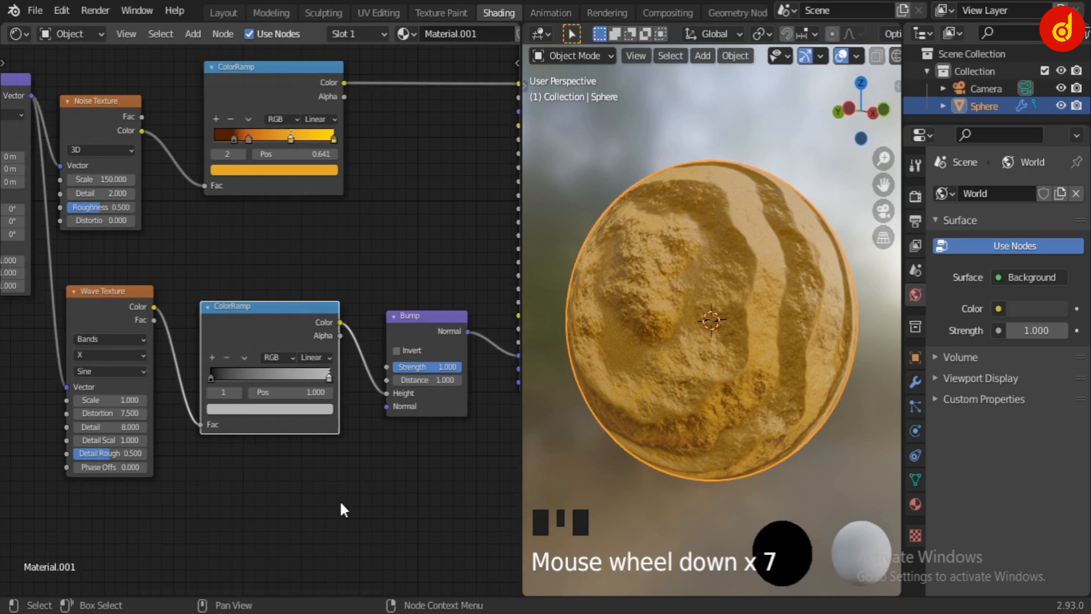
Switch the render engine to Cycles and display the viewport in Rendered shading.
{"action": "scroll", "coordinate": [884, 62], "scroll_direction": "down", "scroll_amount": 2}
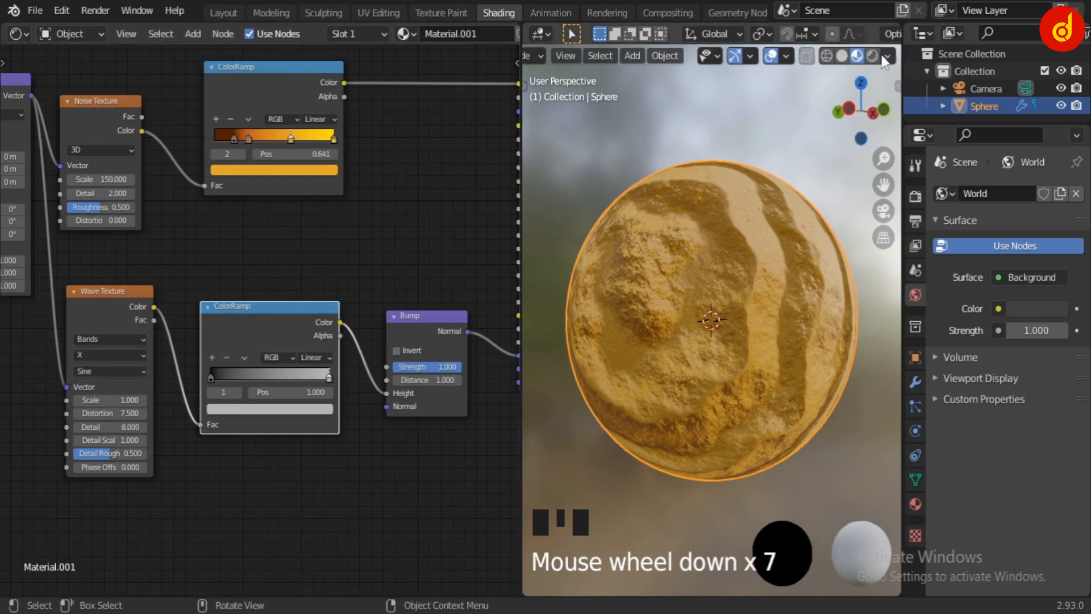
{"action": "scroll", "coordinate": [918, 275], "scroll_direction": "down", "scroll_amount": 4}
{"action": "left_click", "coordinate": [916, 195]}
{"action": "left_click", "coordinate": [1011, 192]}
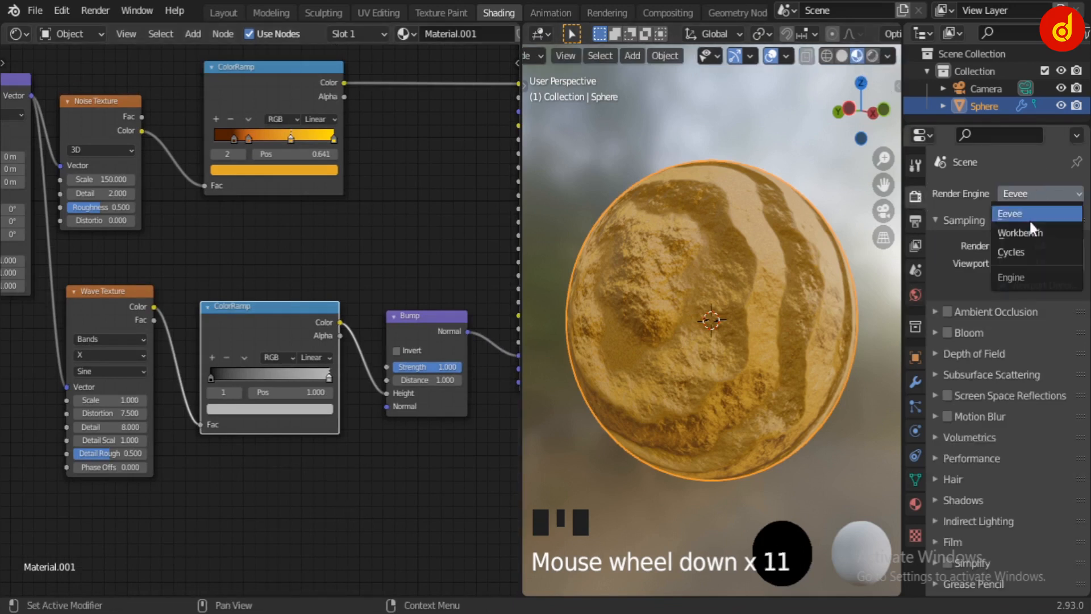
{"action": "left_click", "coordinate": [1029, 250]}
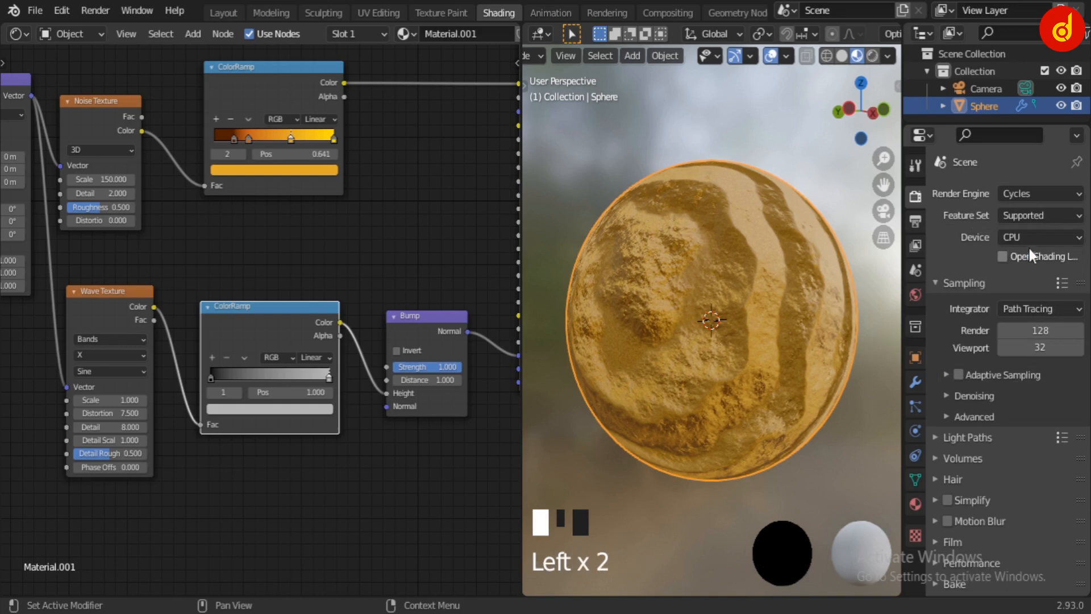
{"action": "left_click", "coordinate": [872, 56]}
{"action": "scroll", "coordinate": [676, 439], "scroll_direction": "down", "scroll_amount": 3}
Deselect all objects and add an Area light to the scene.
{"action": "key", "text": "a"}
{"action": "key", "text": "a"}
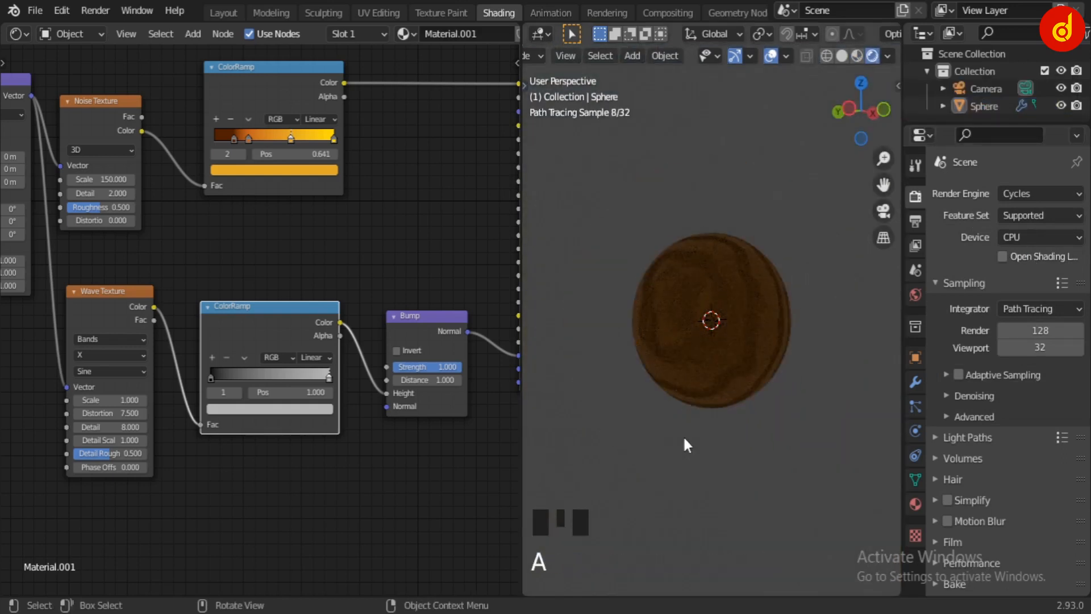
{"action": "left_click", "coordinate": [683, 441]}
{"action": "key", "text": "shift+a"}
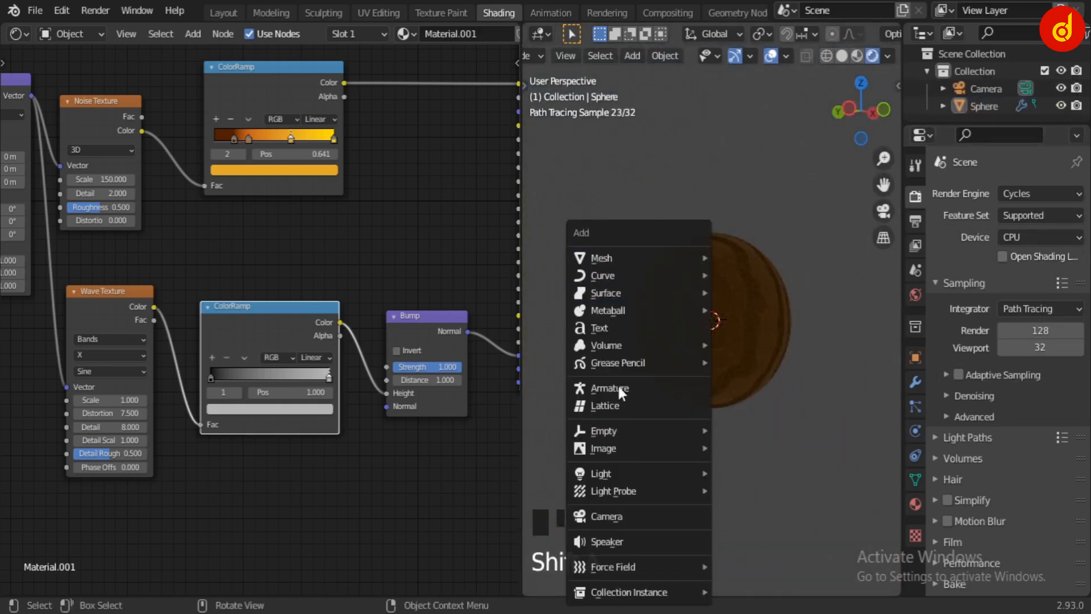
{"action": "mouse_move", "coordinate": [611, 474]}
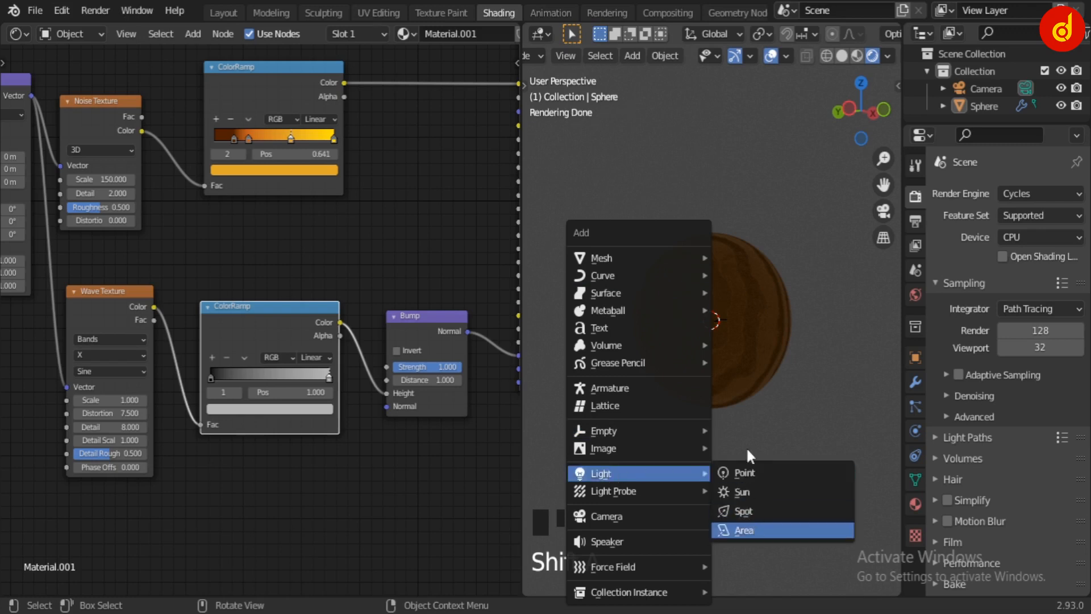
{"action": "left_click", "coordinate": [752, 522]}
Enable the Move object gizmo in the viewport.
{"action": "left_click", "coordinate": [750, 56]}
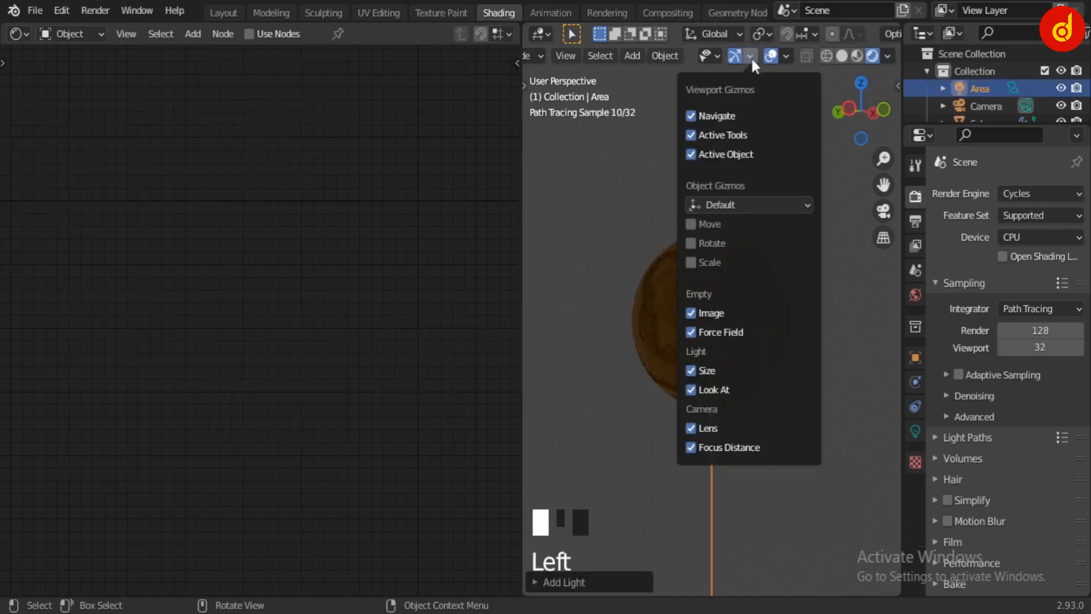
{"action": "left_click", "coordinate": [711, 223]}
{"action": "middle_click_drag", "start_coordinate": [657, 343], "coordinate": [726, 385]}
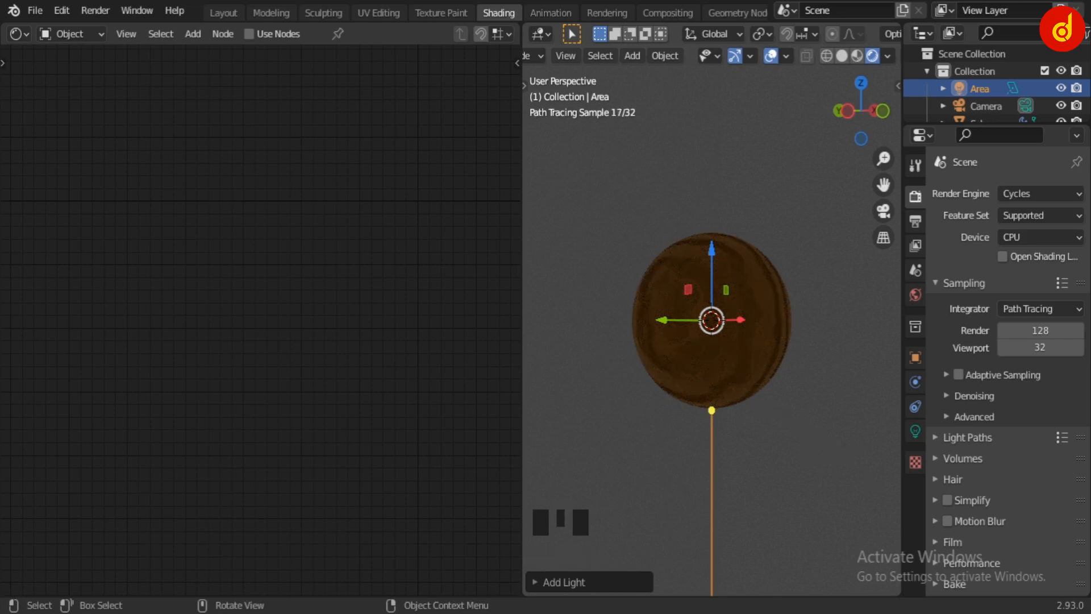
Scale up the Area light until it extends well beyond the sphere on all sides.
{"action": "key", "text": "s"}
{"action": "left_click", "coordinate": [763, 396]}
{"action": "mouse_move", "coordinate": [764, 396]}
{"action": "middle_mouse_down"}
{"action": "mouse_move", "coordinate": [748, 429]}
{"action": "mouse_move", "coordinate": [753, 405]}
{"action": "middle_mouse_up"}
{"action": "key", "text": "s"}
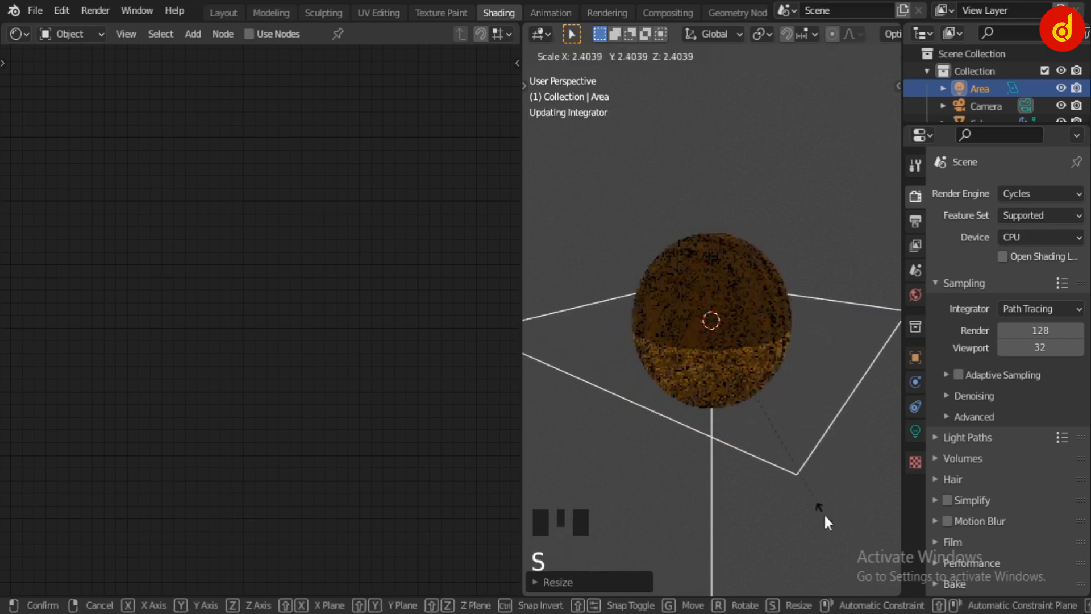
{"action": "left_click", "coordinate": [824, 515]}
Raise the Area light vertically above the sphere and set its Power to 273.1 W.
{"action": "left_click_drag", "start_coordinate": [713, 256], "coordinate": [712, 104]}
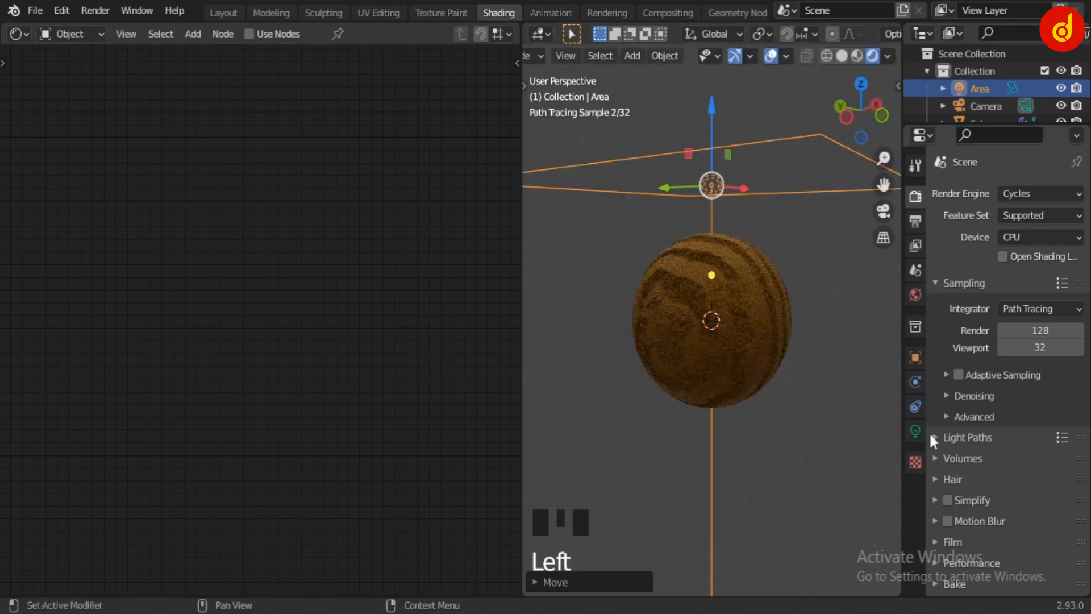
{"action": "left_click", "coordinate": [915, 431]}
{"action": "left_click_drag", "start_coordinate": [1028, 307], "coordinate": [1082, 307]}
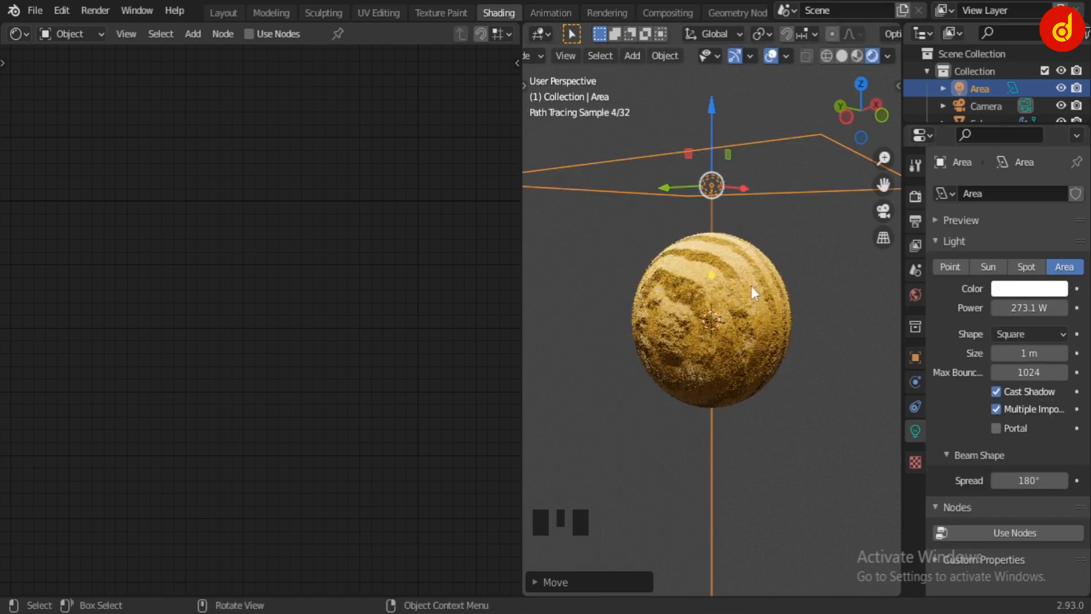
Select the sphere in the viewport so its material nodes are available for editing.
{"action": "scroll", "coordinate": [751, 285], "scroll_direction": "up", "scroll_amount": 4}
{"action": "scroll", "coordinate": [850, 382], "scroll_direction": "down", "scroll_amount": 1}
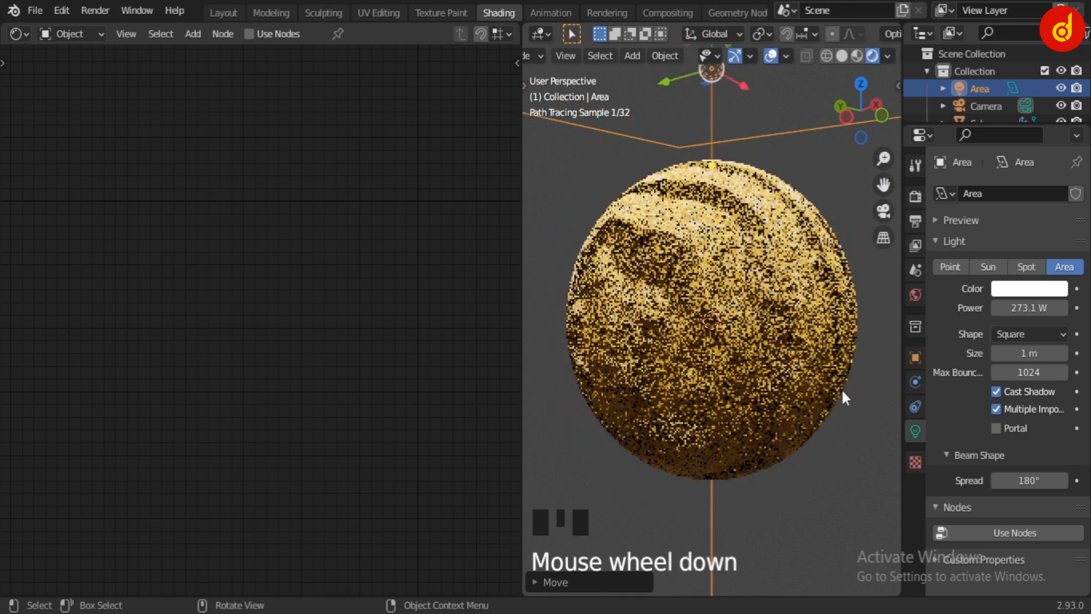
{"action": "middle_click_drag", "start_coordinate": [842, 392], "coordinate": [787, 389]}
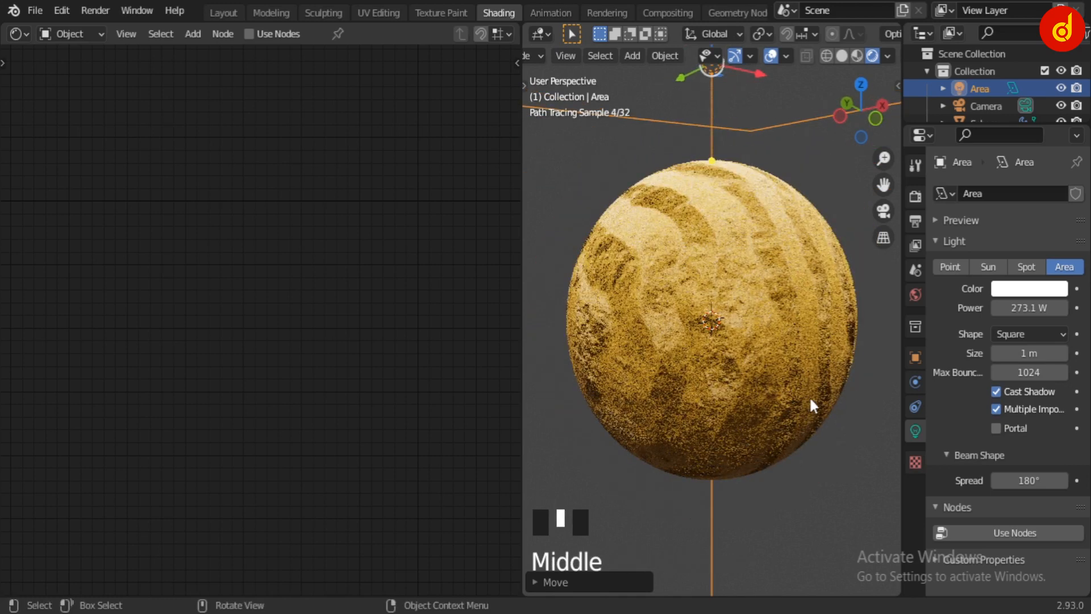
{"action": "left_click", "coordinate": [763, 377]}
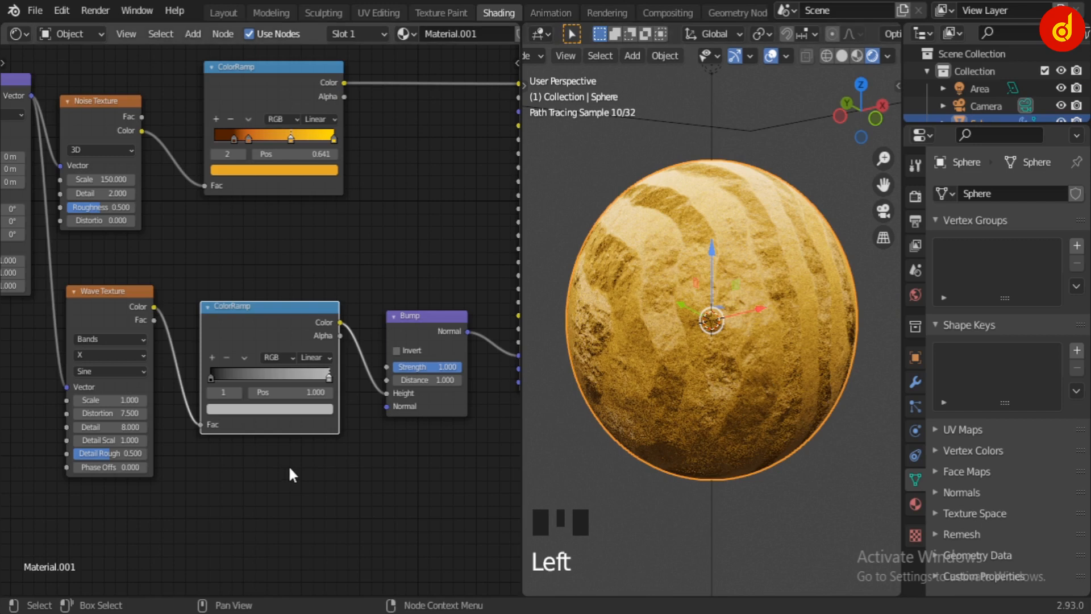
Move the Material Output node well away from the Principled BSDF to make room for more nodes.
{"action": "scroll", "coordinate": [292, 475], "scroll_direction": "down", "scroll_amount": 4}
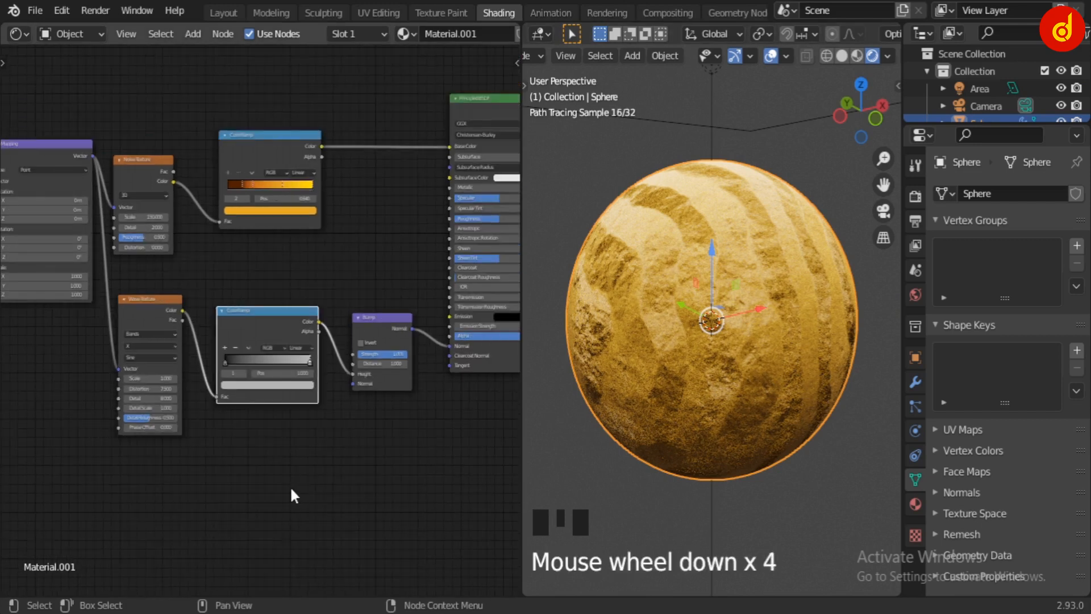
{"action": "middle_click_drag", "start_coordinate": [292, 488], "coordinate": [259, 481]}
{"action": "scroll", "coordinate": [321, 480], "scroll_direction": "up", "scroll_amount": 2}
{"action": "scroll", "coordinate": [321, 483], "scroll_direction": "down", "scroll_amount": 6}
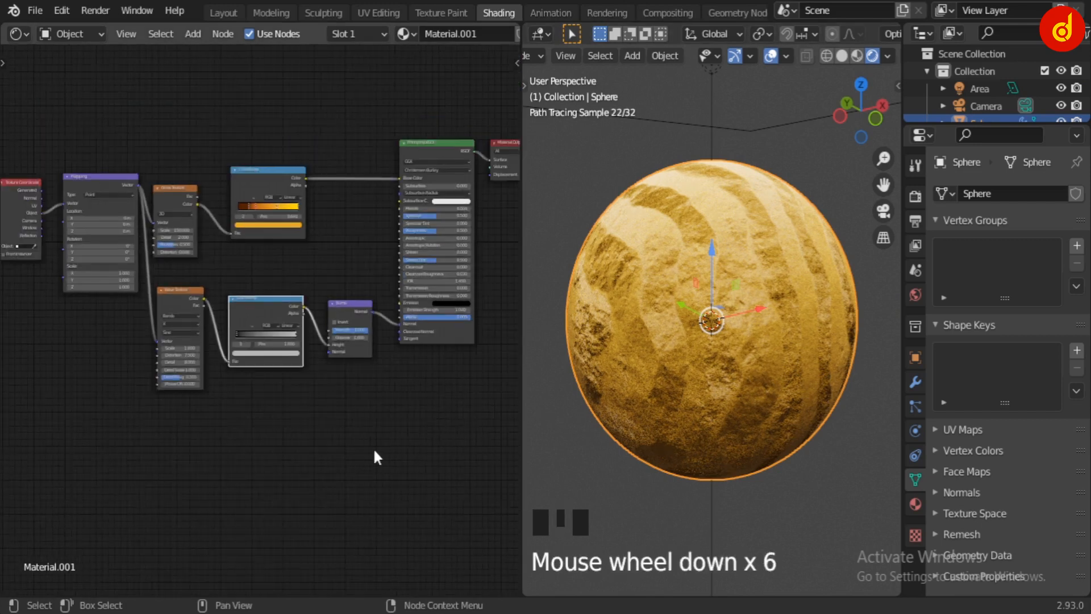
{"action": "middle_click_drag", "start_coordinate": [329, 462], "coordinate": [284, 382]}
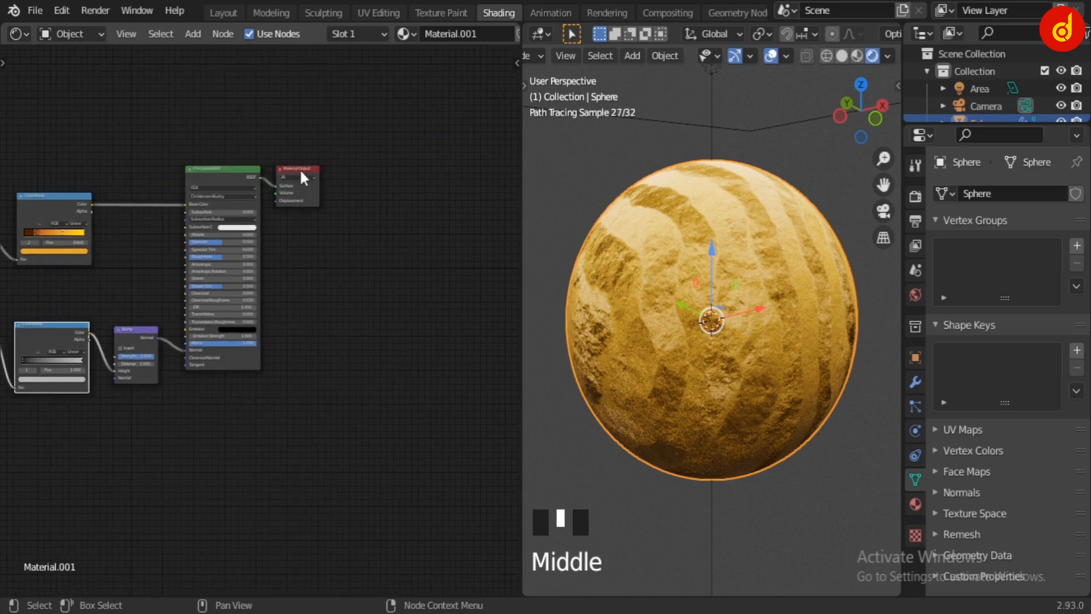
{"action": "left_click_drag", "start_coordinate": [298, 168], "coordinate": [473, 230]}
{"action": "middle_click_drag", "start_coordinate": [384, 320], "coordinate": [295, 339]}
{"action": "scroll", "coordinate": [333, 321], "scroll_direction": "up", "scroll_amount": 8}
{"action": "middle_click_drag", "start_coordinate": [370, 317], "coordinate": [239, 383]}
{"action": "scroll", "coordinate": [227, 384], "scroll_direction": "up", "scroll_amount": 3}
{"action": "left_click", "coordinate": [165, 354]}
{"action": "key", "text": "shift+a"}
{"action": "left_click", "coordinate": [165, 354]}
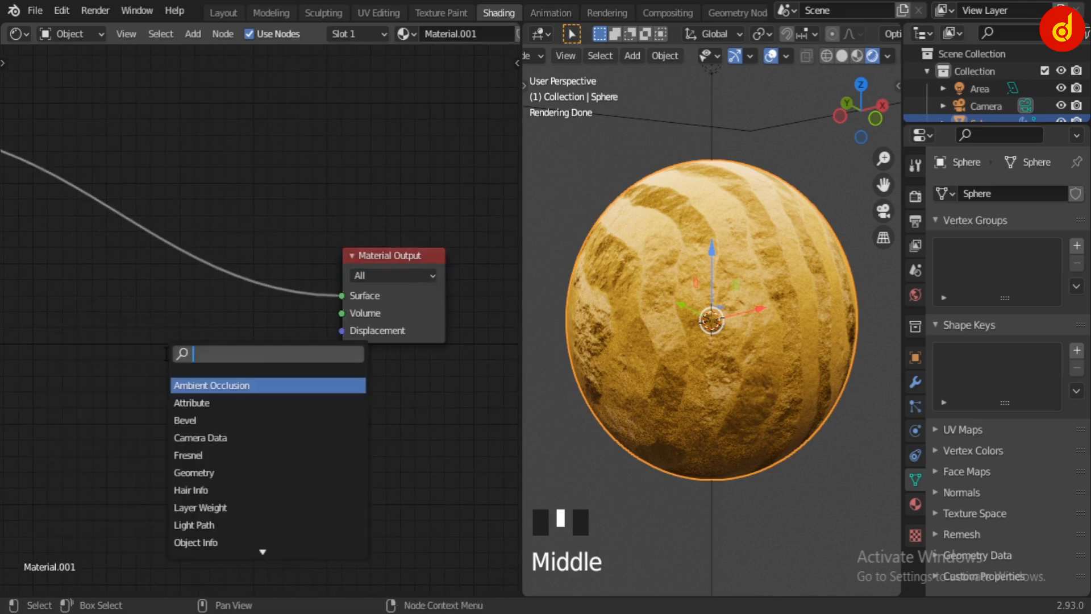
{"action": "type", "text": "a"}
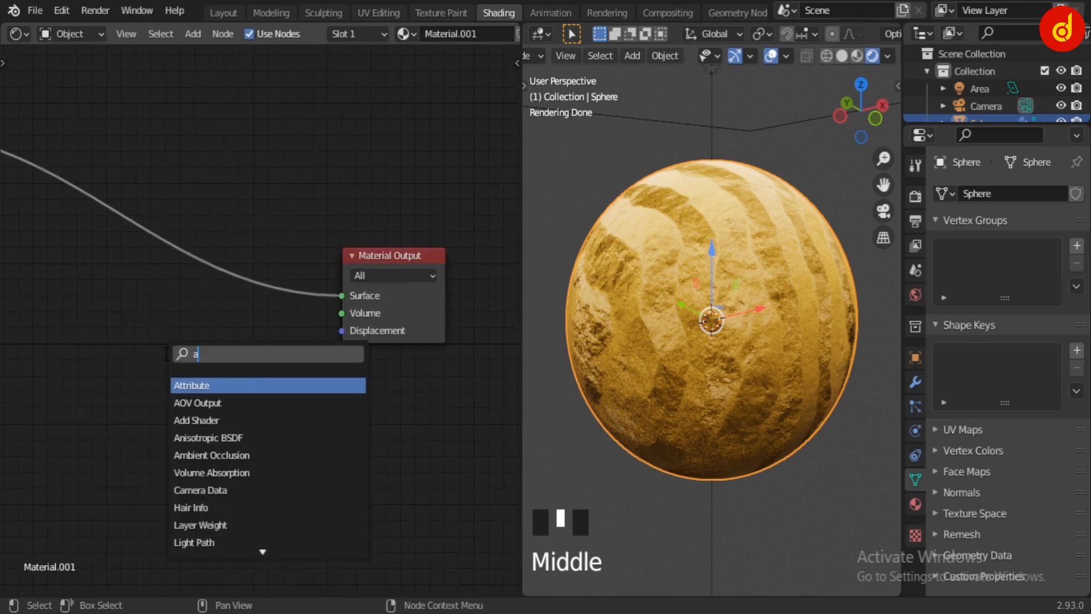
{"action": "key", "text": "BackSpace"}
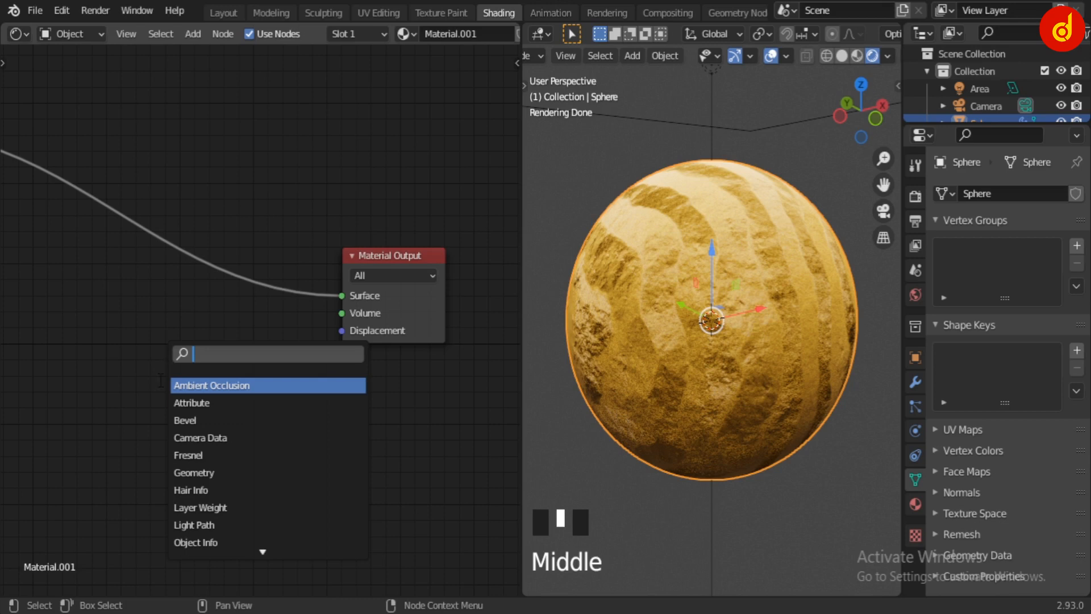
{"action": "key", "text": "Down"}
{"action": "key", "text": "Down"}
{"action": "key", "text": "Down"}
{"action": "key", "text": "Down"}
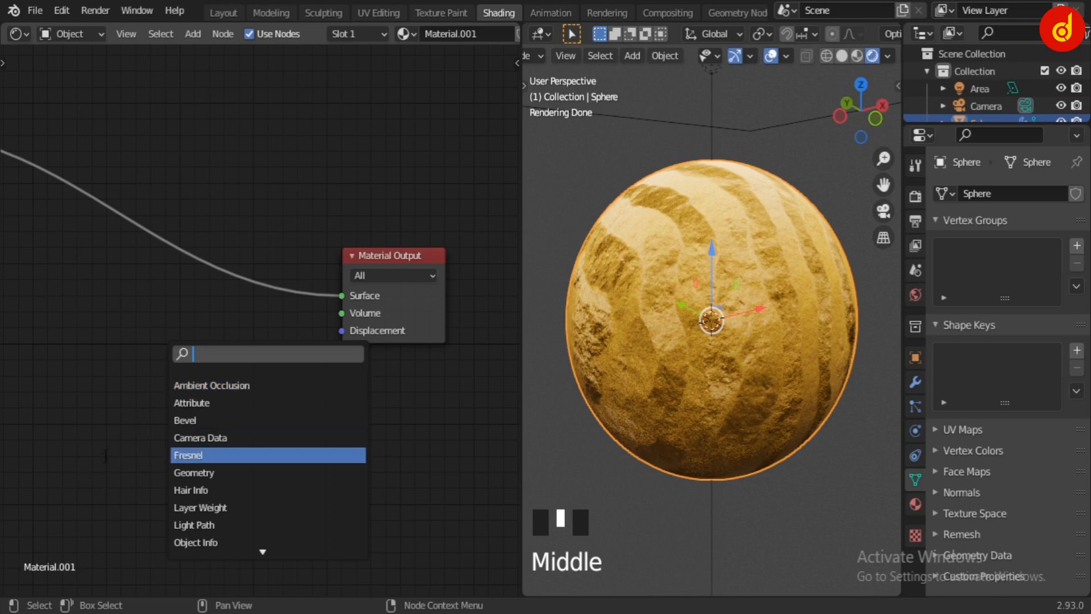
{"action": "left_click", "coordinate": [106, 456]}
Duplicate the Wave Texture node and place the copy in the empty space below the ColorRamp that feeds the Bump node.
{"action": "scroll", "coordinate": [94, 419], "scroll_direction": "down", "scroll_amount": 4}
{"action": "middle_click_drag", "start_coordinate": [124, 406], "coordinate": [312, 335]}
{"action": "middle_click_drag", "start_coordinate": [157, 432], "coordinate": [517, 352]}
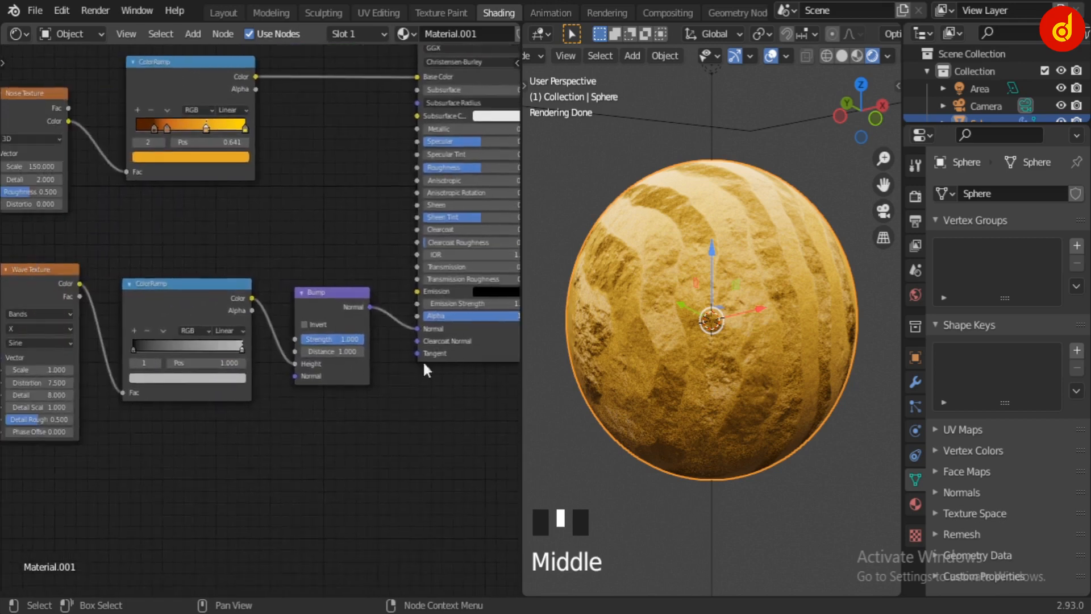
{"action": "scroll", "coordinate": [375, 426], "scroll_direction": "down", "scroll_amount": 7}
{"action": "middle_click_drag", "start_coordinate": [419, 412], "coordinate": [439, 367]}
{"action": "scroll", "coordinate": [221, 363], "scroll_direction": "up", "scroll_amount": 4}
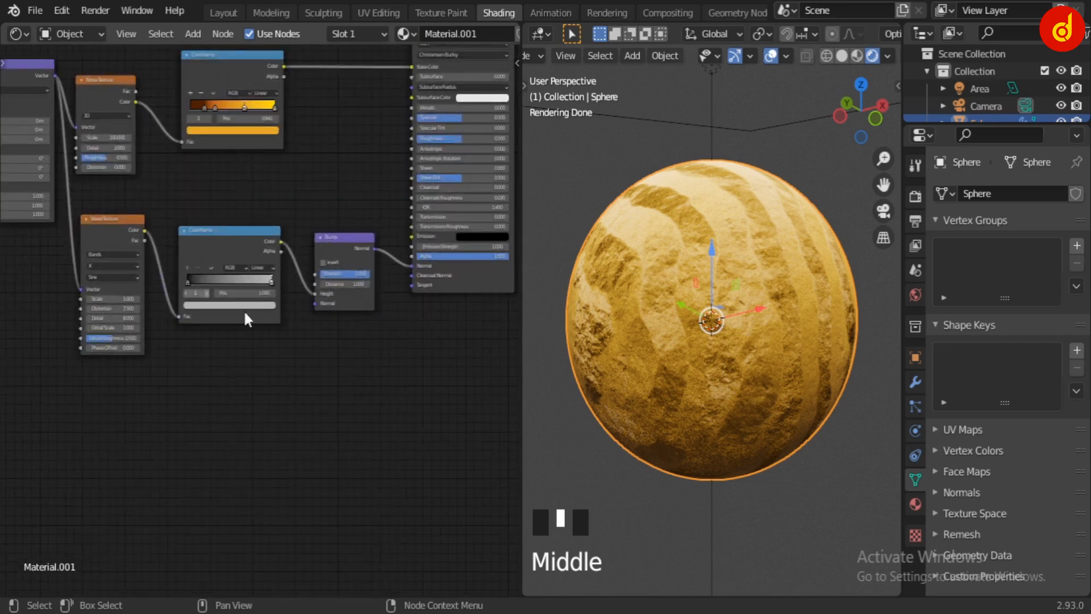
{"action": "scroll", "coordinate": [244, 309], "scroll_direction": "up", "scroll_amount": 3}
{"action": "middle_click_drag", "start_coordinate": [243, 309], "coordinate": [420, 303]}
{"action": "left_click", "coordinate": [241, 206]}
{"action": "key", "text": "shift+d"}
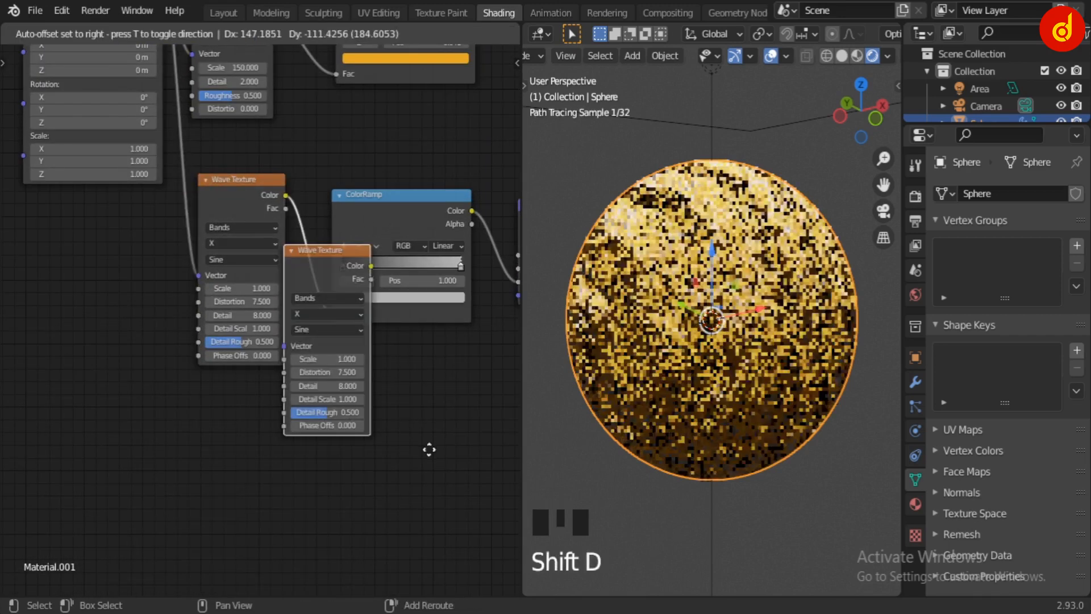
{"action": "left_click", "coordinate": [424, 410]}
{"action": "scroll", "coordinate": [419, 414], "scroll_direction": "down", "scroll_amount": 2}
{"action": "middle_click_drag", "start_coordinate": [419, 414], "coordinate": [325, 419]}
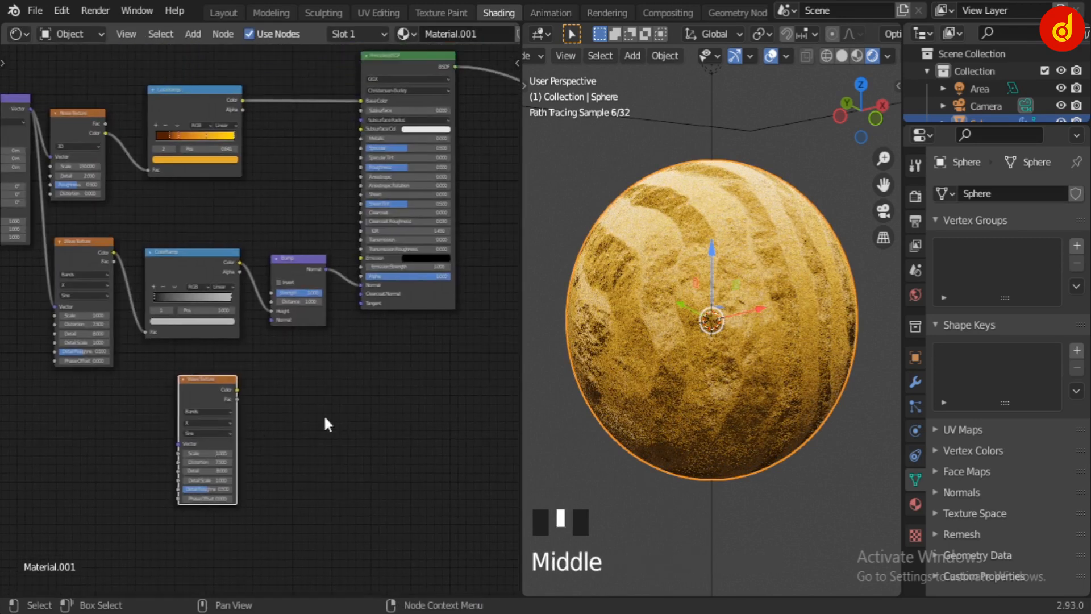
Move the duplicated Wave Texture node into the gap between the Principled BSDF and the Material Output.
{"action": "scroll", "coordinate": [339, 395], "scroll_direction": "down", "scroll_amount": 3}
{"action": "mouse_move", "coordinate": [253, 428]}
{"action": "middle_mouse_down"}
{"action": "mouse_move", "coordinate": [240, 432]}
{"action": "mouse_move", "coordinate": [268, 425]}
{"action": "middle_mouse_up"}
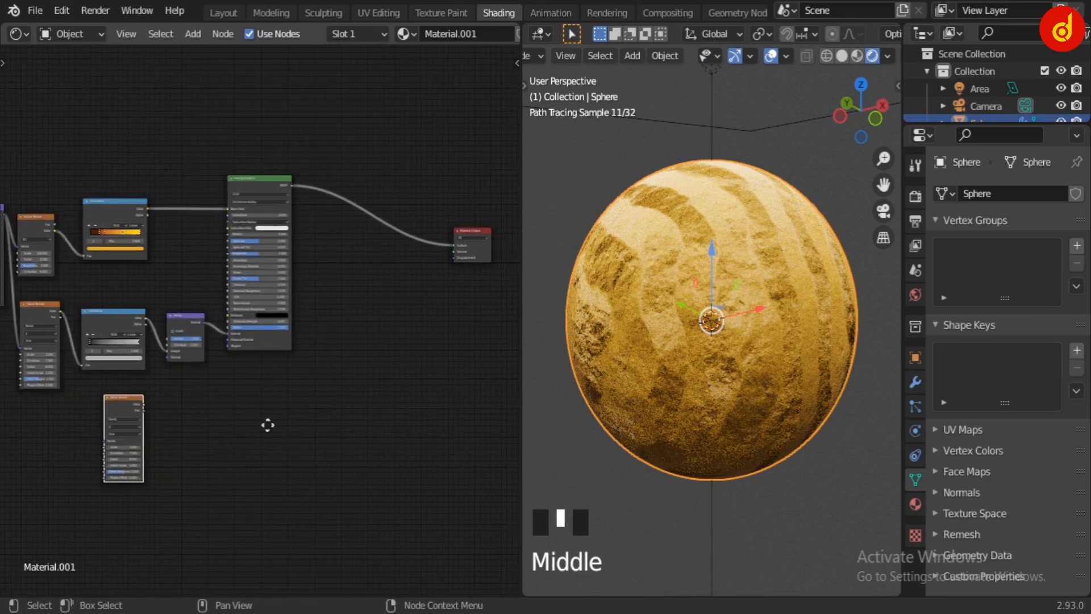
{"action": "key", "text": "g"}
{"action": "left_click", "coordinate": [446, 313]}
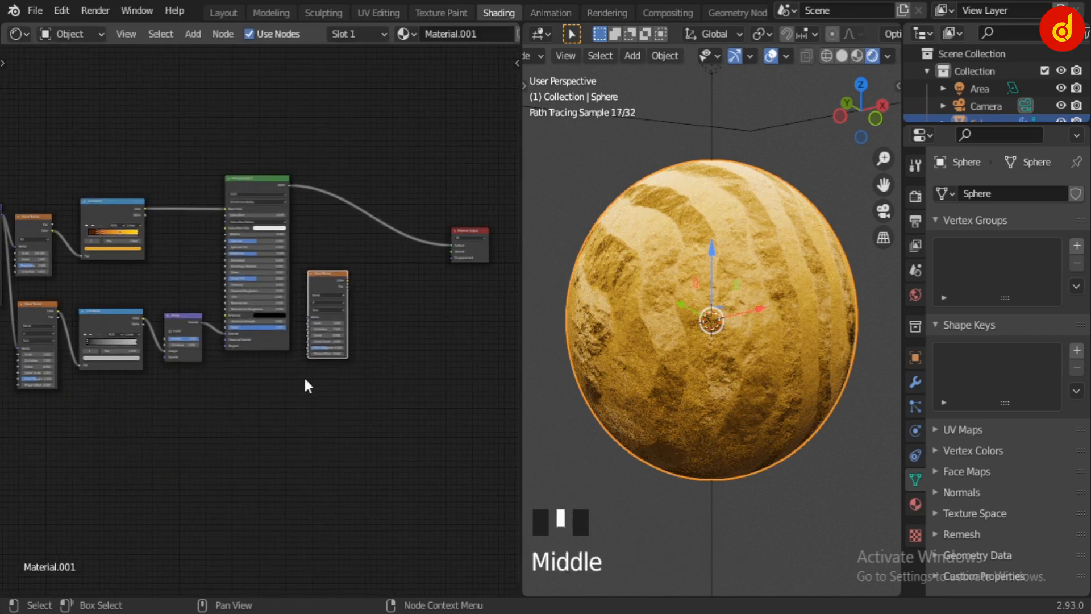
{"action": "scroll", "coordinate": [404, 352], "scroll_direction": "up", "scroll_amount": 5}
{"action": "middle_click_drag", "start_coordinate": [422, 351], "coordinate": [263, 433]}
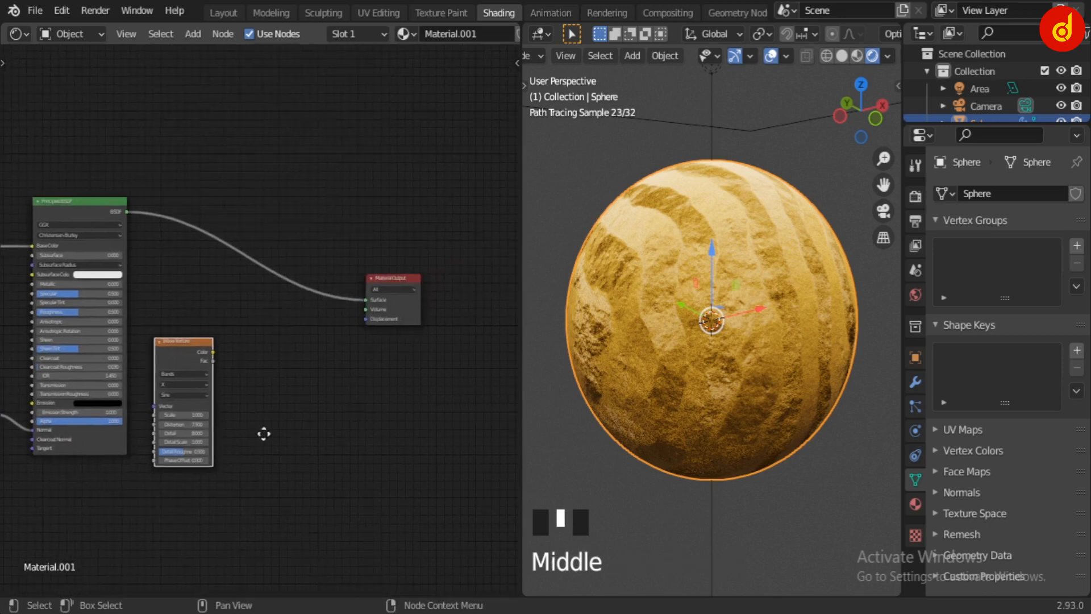
{"action": "scroll", "coordinate": [359, 390], "scroll_direction": "up", "scroll_amount": 4}
{"action": "left_click_drag", "start_coordinate": [171, 348], "coordinate": [186, 315]}
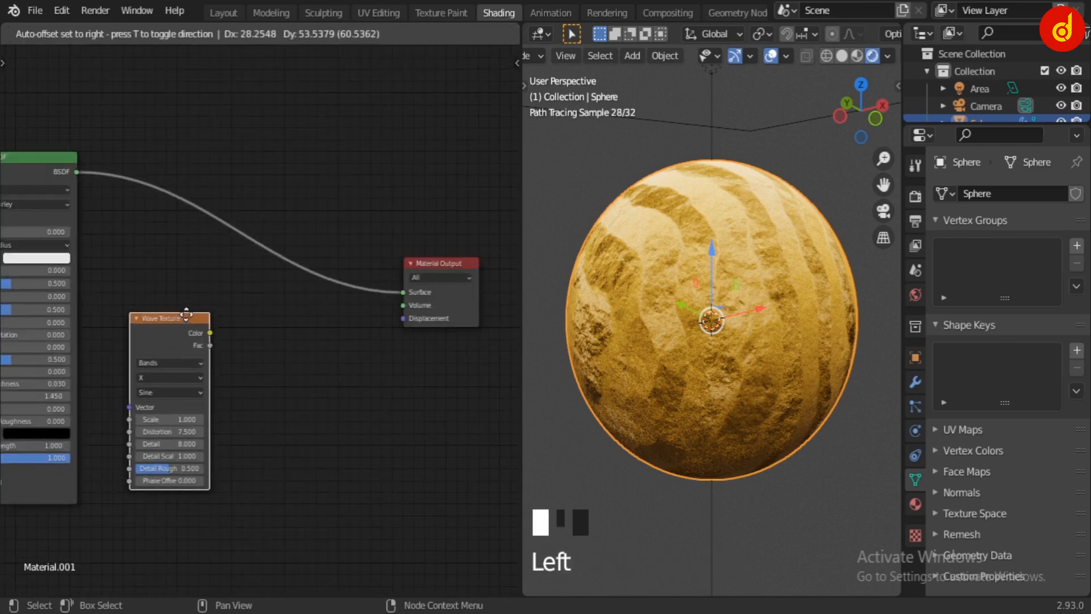
Add a Displacement node between the duplicated Wave Texture and the Material Output.
{"action": "middle_click_drag", "start_coordinate": [335, 356], "coordinate": [272, 354]}
{"action": "scroll", "coordinate": [271, 355], "scroll_direction": "up", "scroll_amount": 2}
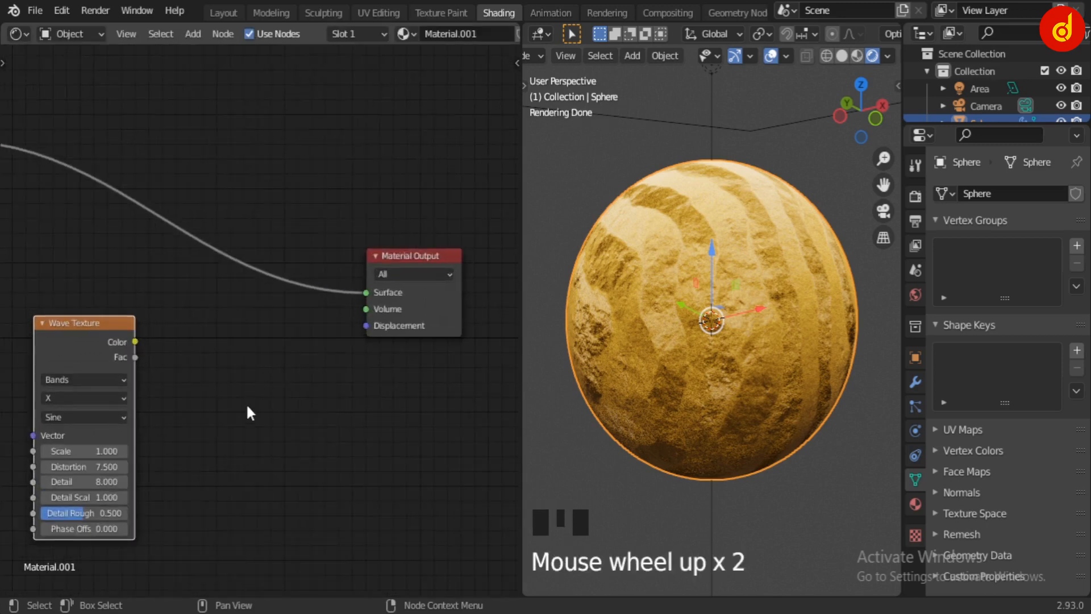
{"action": "middle_click_drag", "start_coordinate": [250, 411], "coordinate": [264, 371]}
{"action": "scroll", "coordinate": [265, 370], "scroll_direction": "up", "scroll_amount": 1}
{"action": "left_click", "coordinate": [303, 369]}
{"action": "key", "text": "shift+a"}
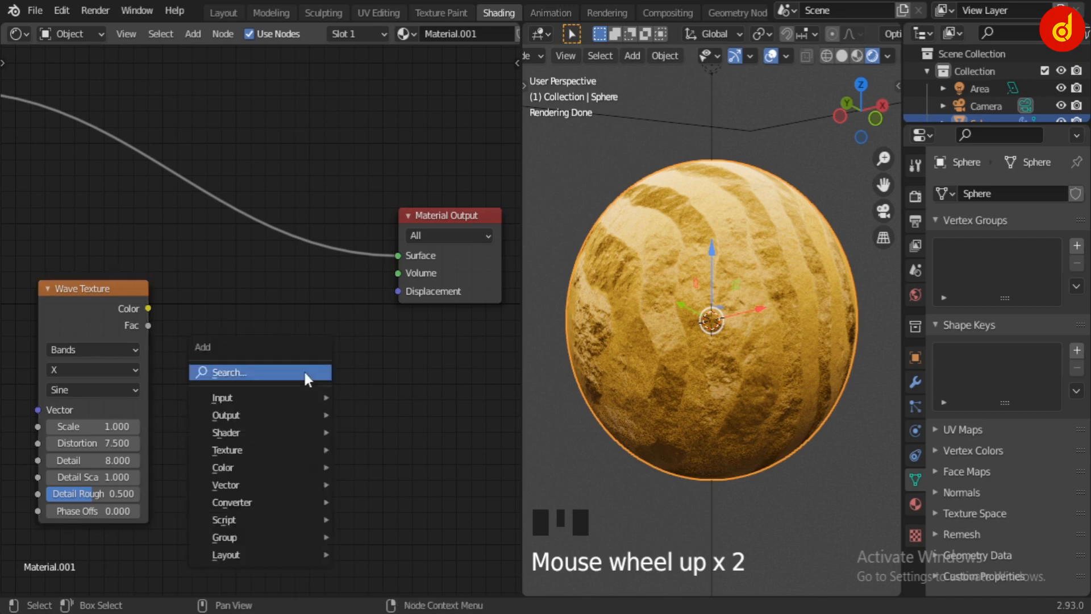
{"action": "left_click", "coordinate": [305, 373]}
{"action": "type", "text": "d"}
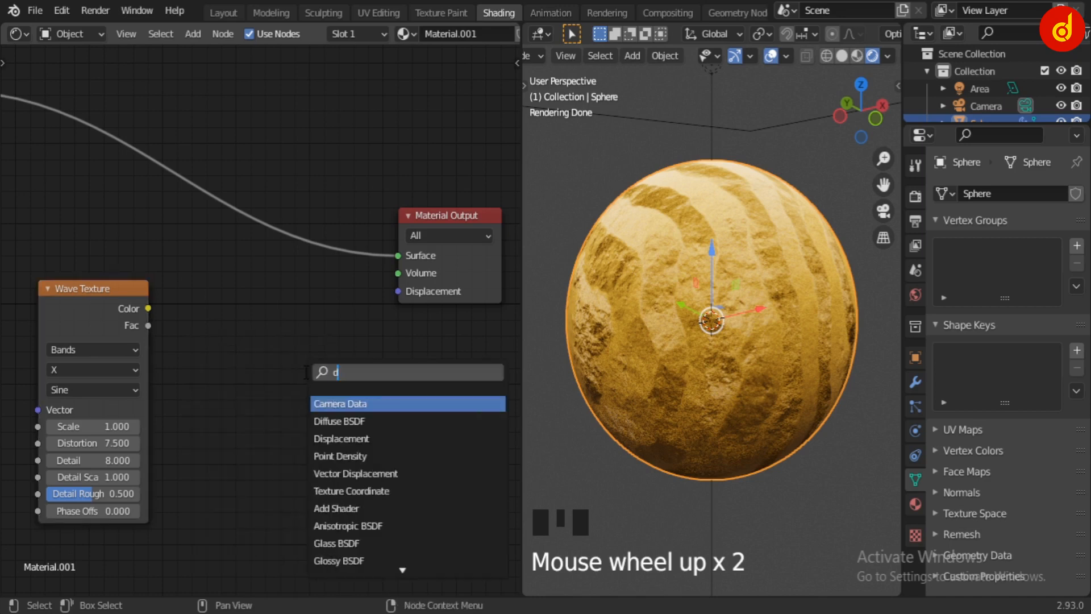
{"action": "left_click", "coordinate": [341, 438]}
{"action": "left_click", "coordinate": [321, 354]}
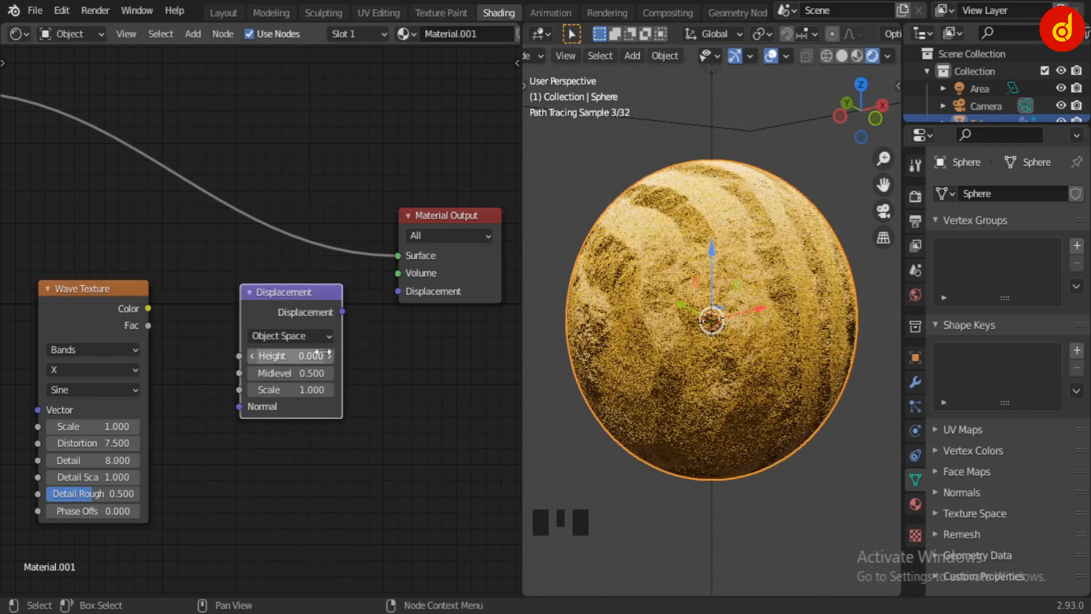
Connect the duplicated Wave Texture's Color to the Displacement node's Height, and its Displacement output to the Material Output's Displacement.
{"action": "scroll", "coordinate": [256, 318], "scroll_direction": "up", "scroll_amount": 2}
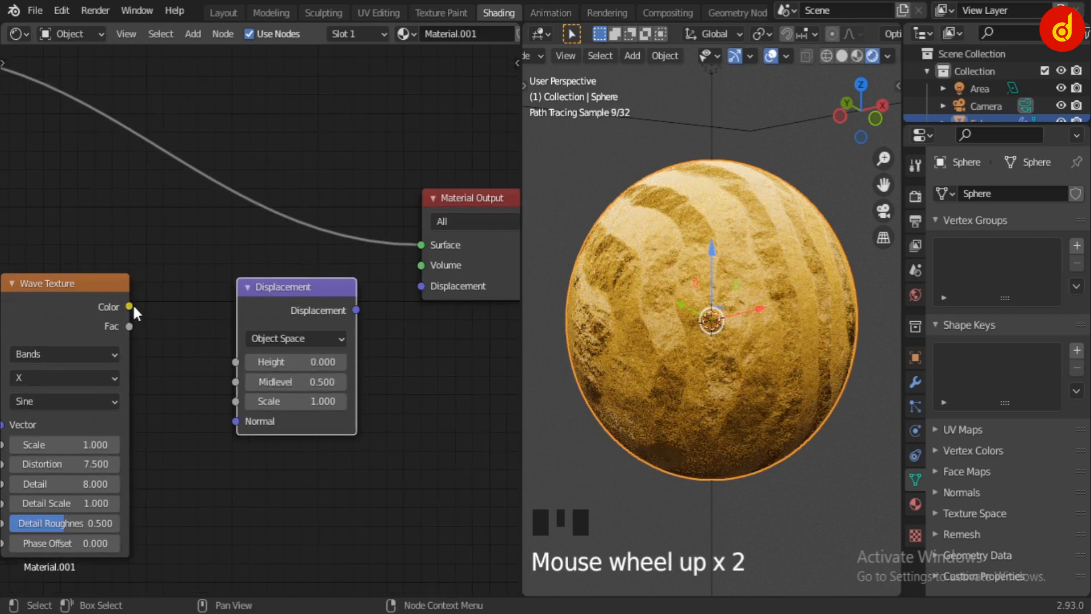
{"action": "left_click_drag", "start_coordinate": [130, 306], "coordinate": [235, 361]}
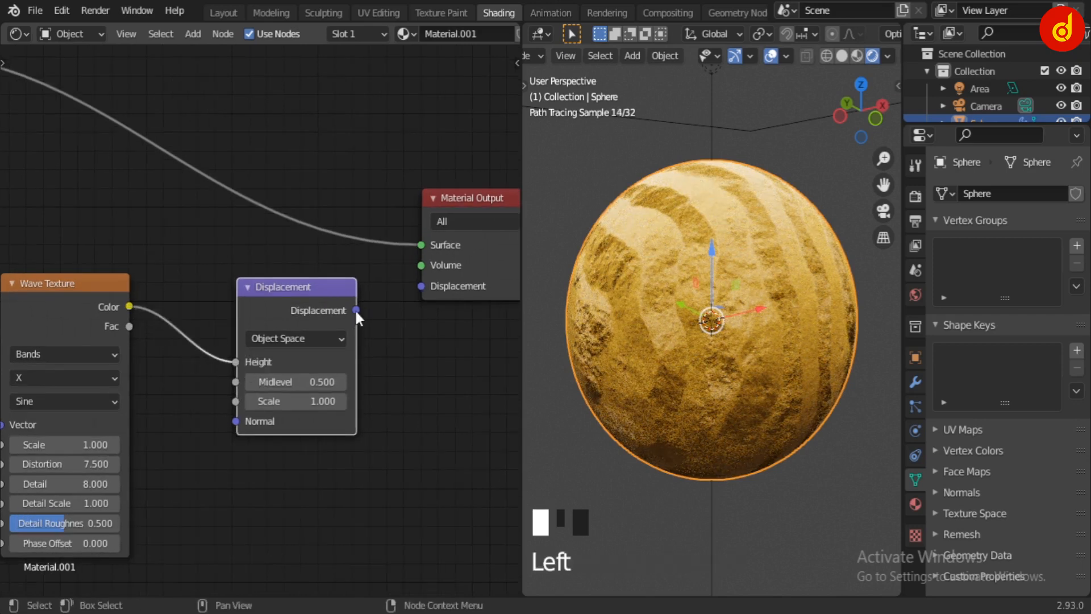
{"action": "left_click_drag", "start_coordinate": [356, 310], "coordinate": [421, 285]}
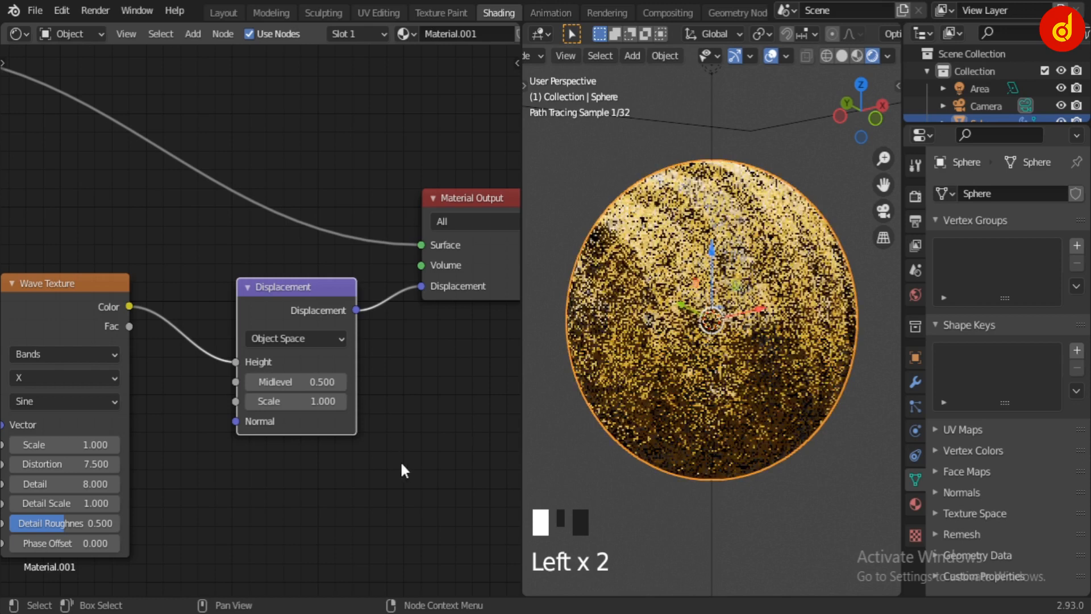
Set the material's surface displacement method to Displacement and Bump.
{"action": "left_click", "coordinate": [916, 503]}
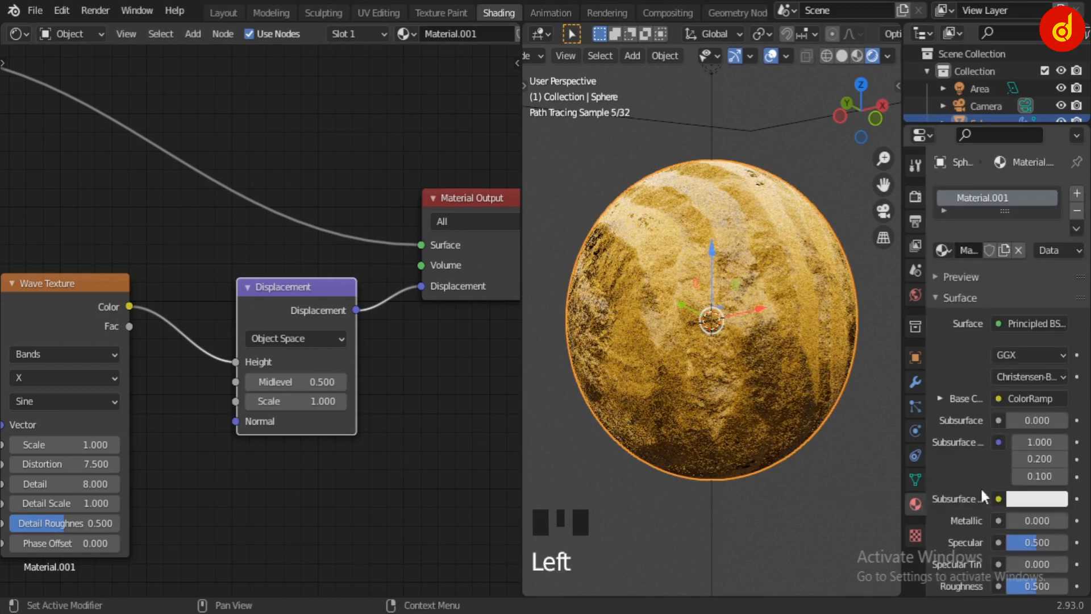
{"action": "scroll", "coordinate": [988, 489], "scroll_direction": "down", "scroll_amount": 20}
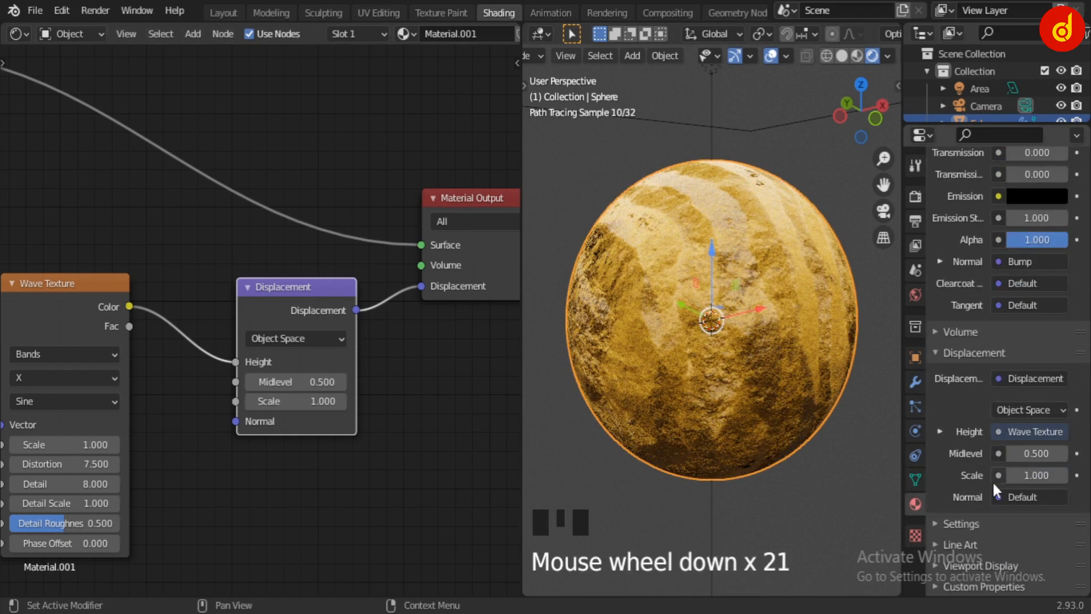
{"action": "scroll", "coordinate": [988, 489], "scroll_direction": "down", "scroll_amount": 5}
{"action": "left_click", "coordinate": [963, 521]}
{"action": "scroll", "coordinate": [963, 520], "scroll_direction": "down", "scroll_amount": 6}
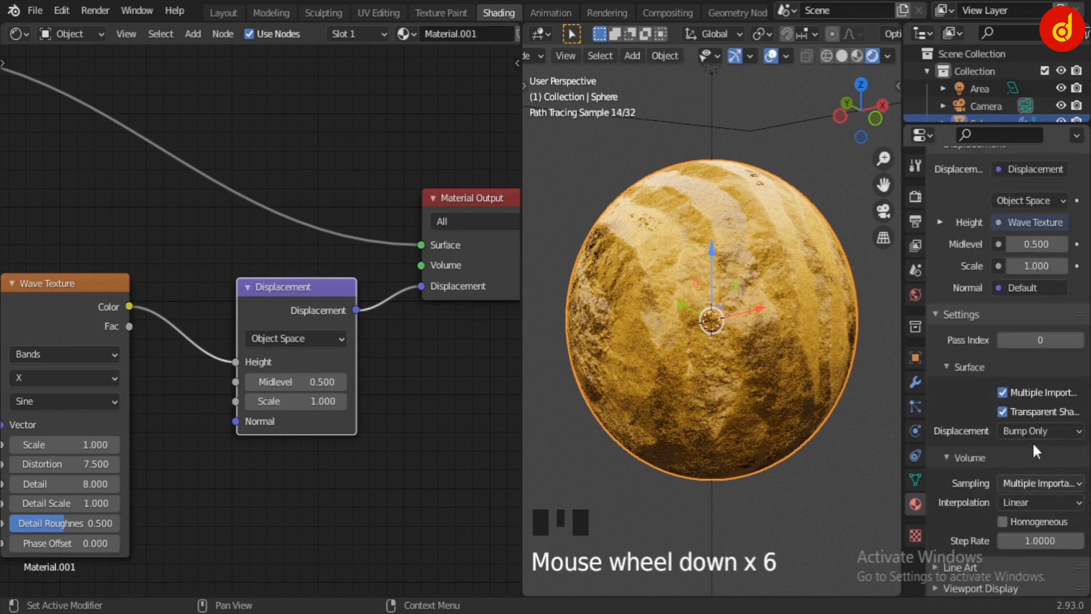
{"action": "left_click", "coordinate": [1037, 427]}
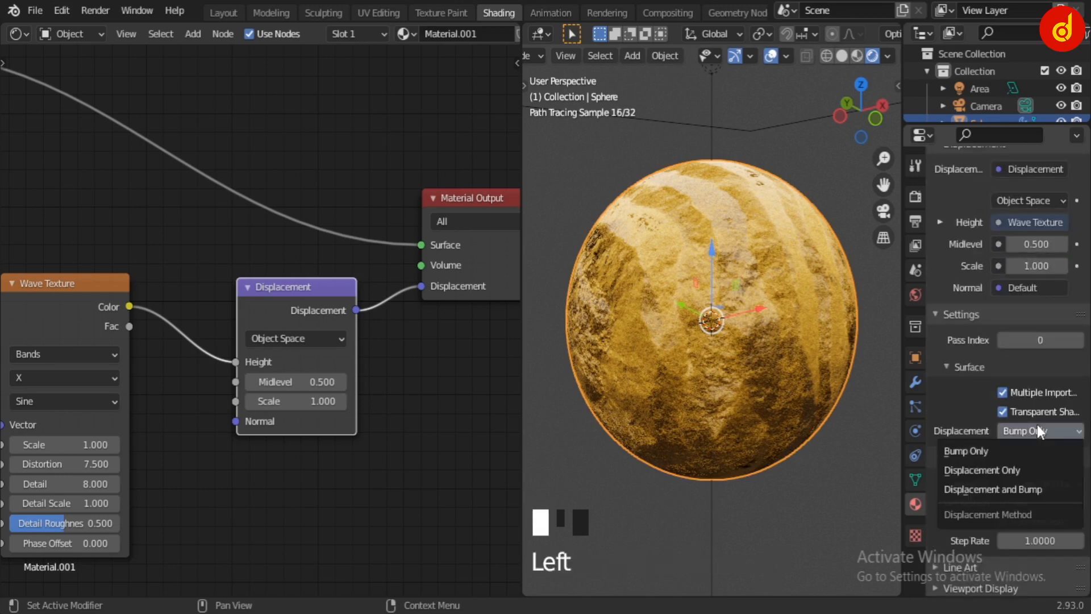
{"action": "left_click", "coordinate": [1027, 488]}
{"action": "scroll", "coordinate": [715, 394], "scroll_direction": "down", "scroll_amount": 2}
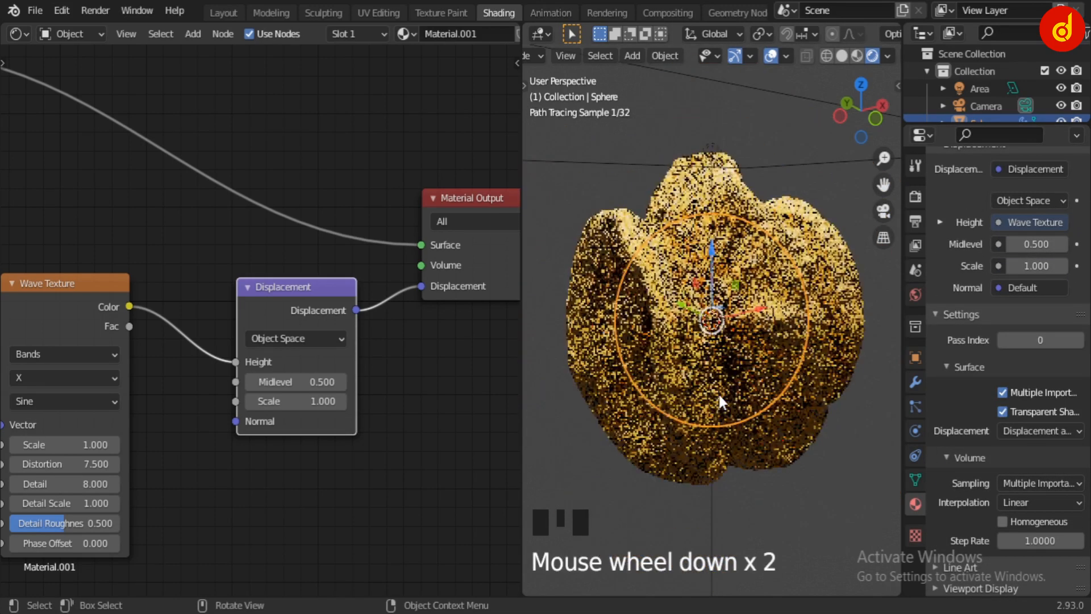
Set the Displacement node's Scale to 0.5.
{"action": "middle_click_drag", "start_coordinate": [245, 474], "coordinate": [315, 412]}
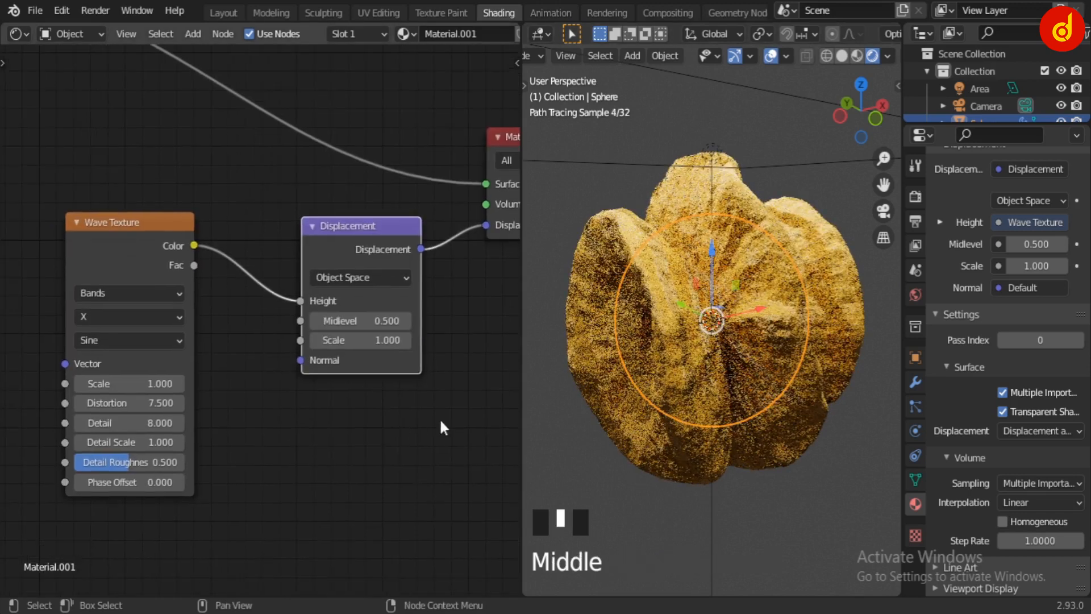
{"action": "middle_click_drag", "start_coordinate": [444, 427], "coordinate": [340, 460]}
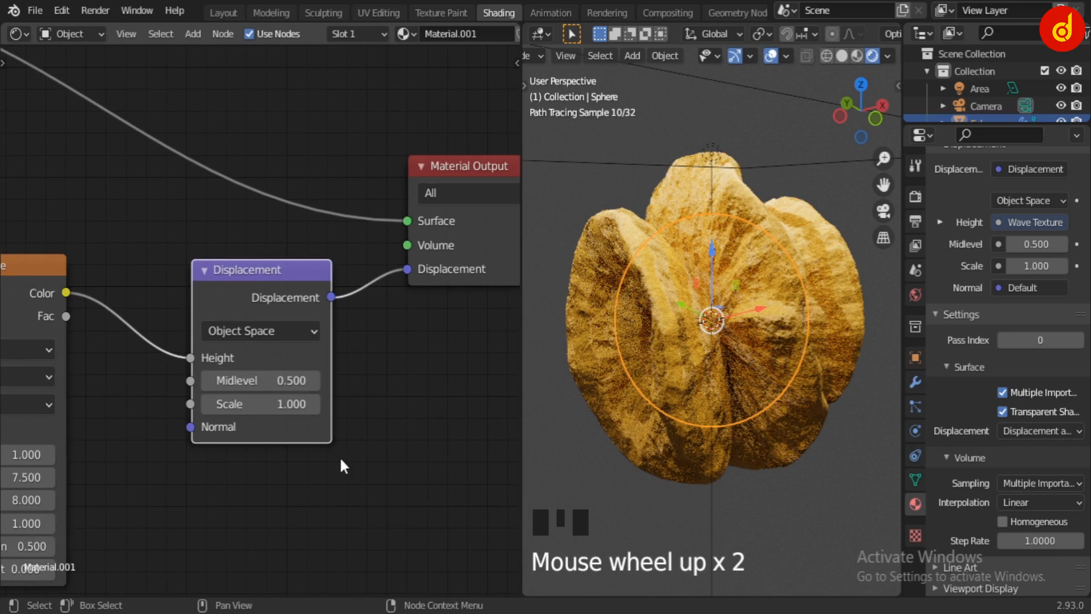
{"action": "left_click", "coordinate": [289, 404]}
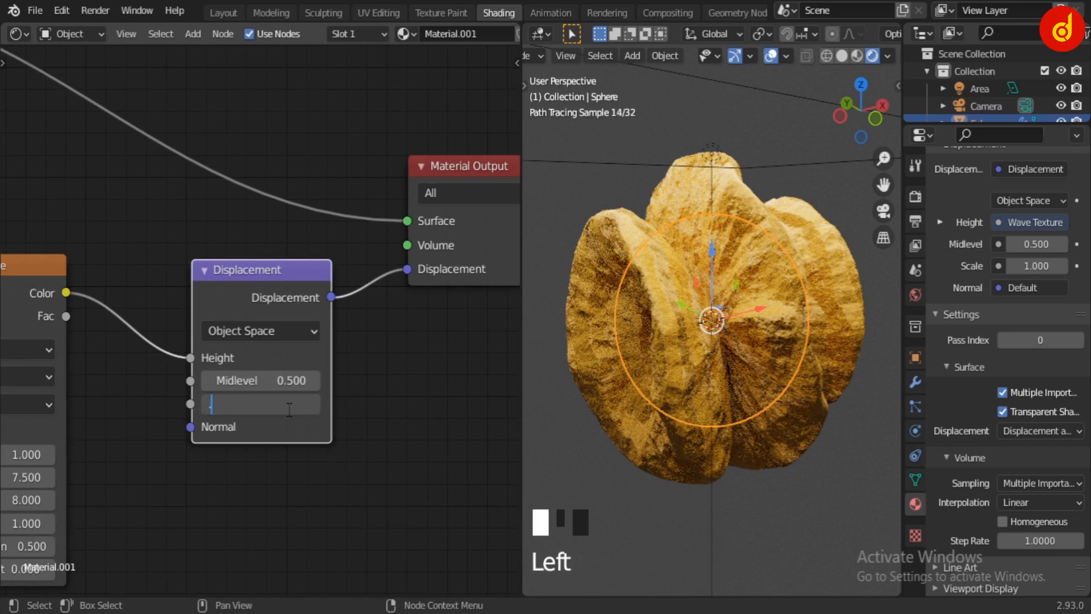
{"action": "type", "text": ".5"}
{"action": "key", "text": "Return"}
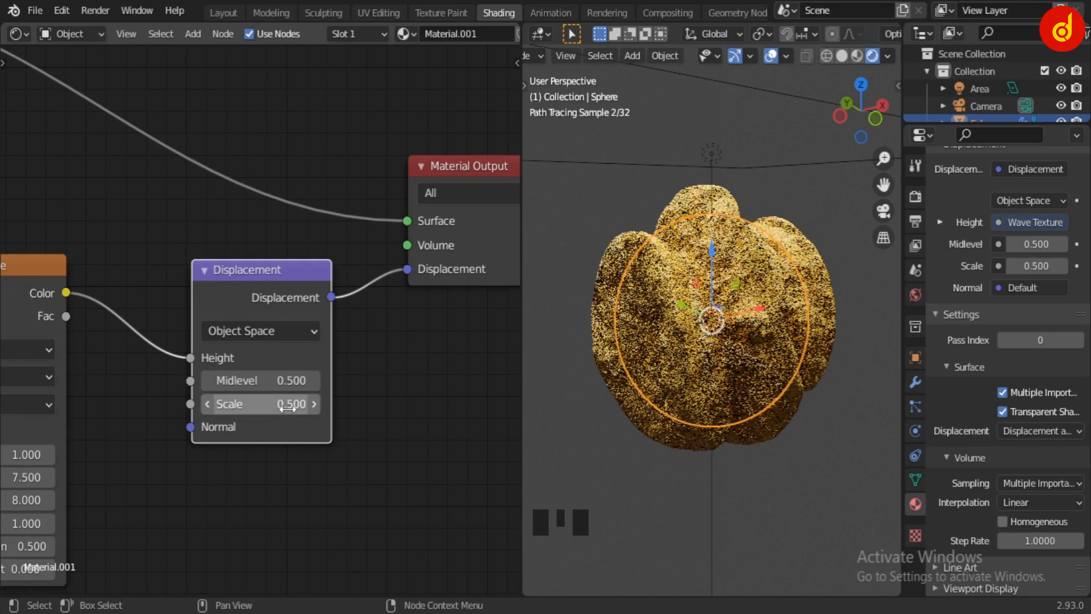
Set the Displacement node's Scale to 0.1.
{"action": "double_click", "coordinate": [257, 405]}
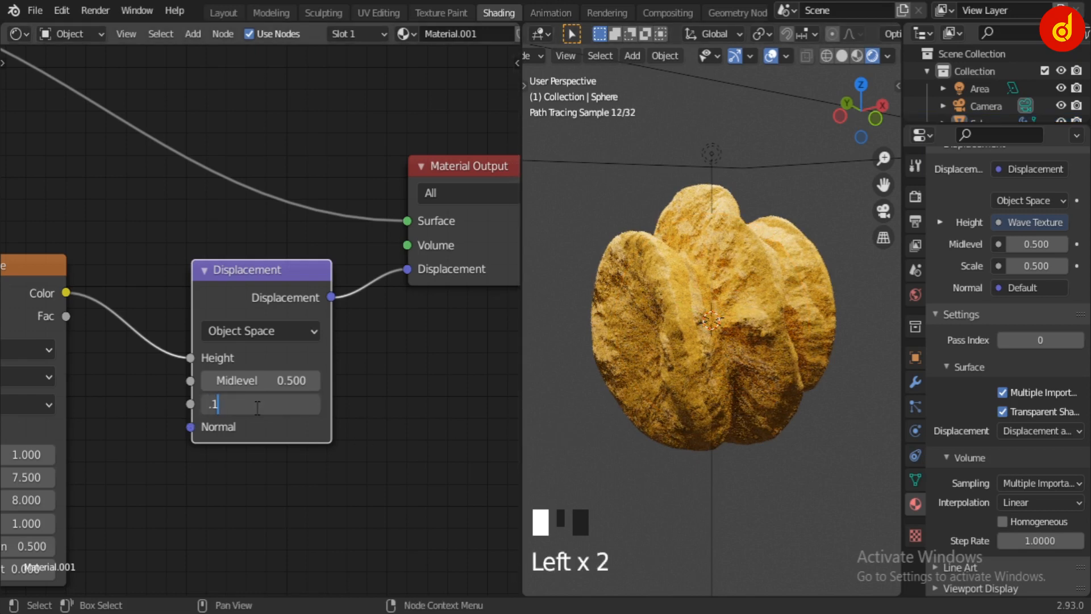
{"action": "type", "text": ".1"}
{"action": "key", "text": "Return"}
Set the Displacement node's Scale to 0.05.
{"action": "left_click", "coordinate": [258, 405]}
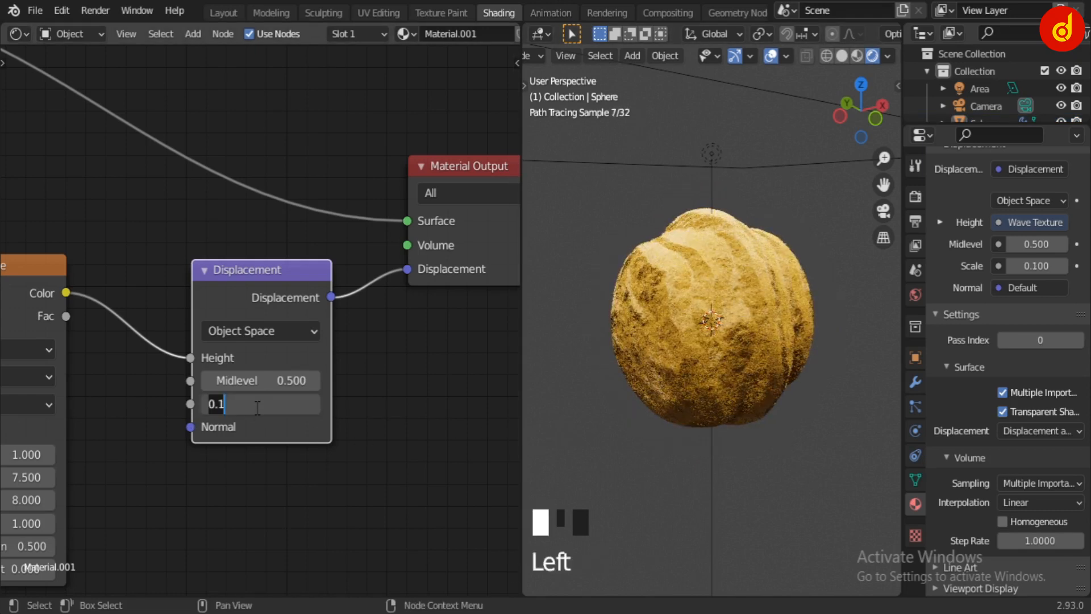
{"action": "type", "text": "05"}
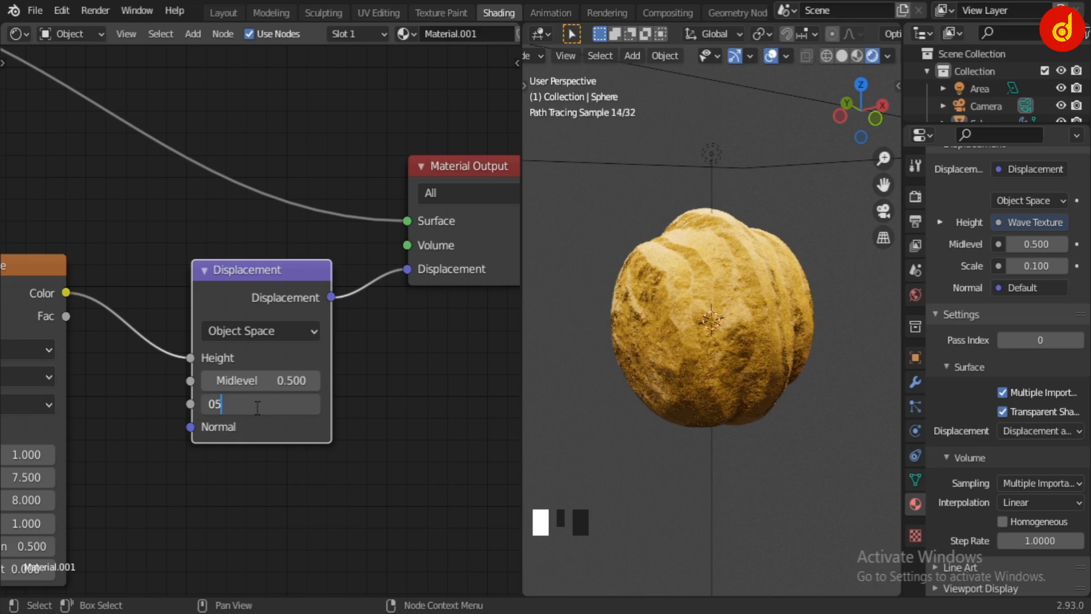
{"action": "key", "text": "Return"}
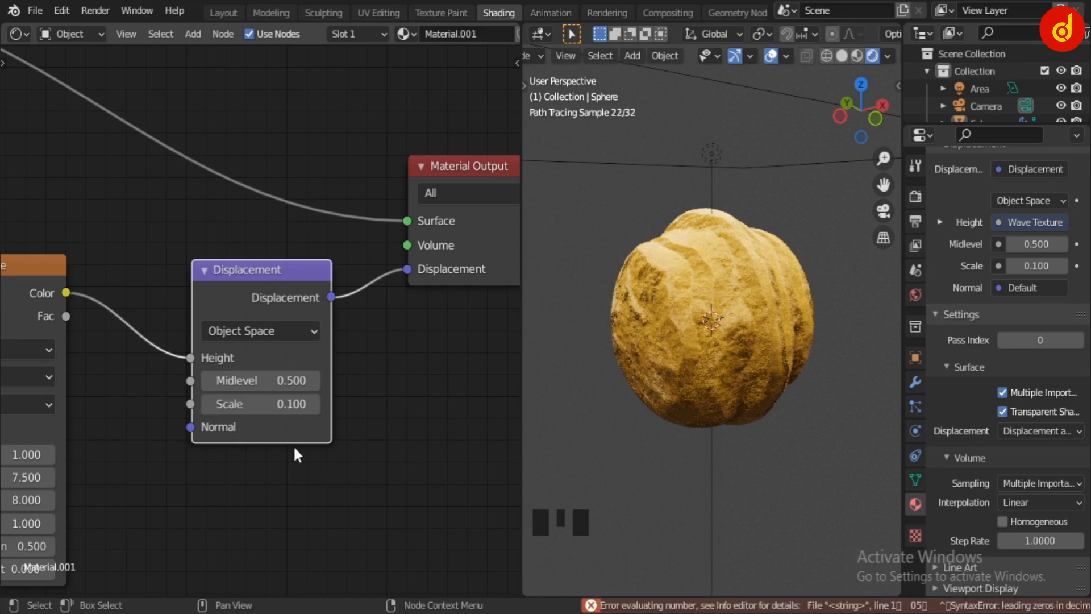
{"action": "left_click", "coordinate": [280, 408]}
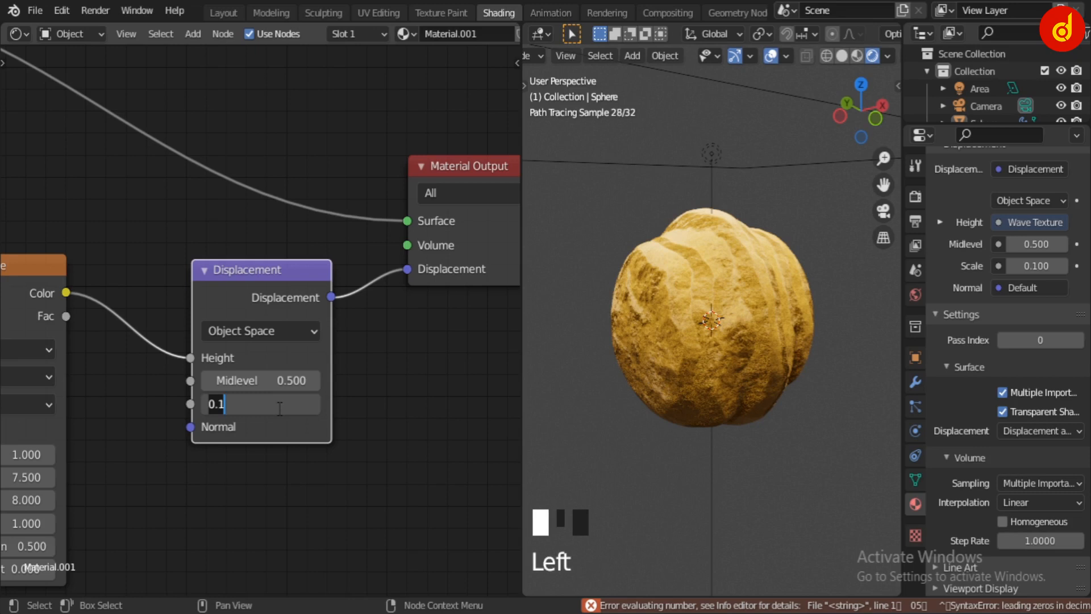
{"action": "type", "text": ".05"}
{"action": "key", "text": "Return"}
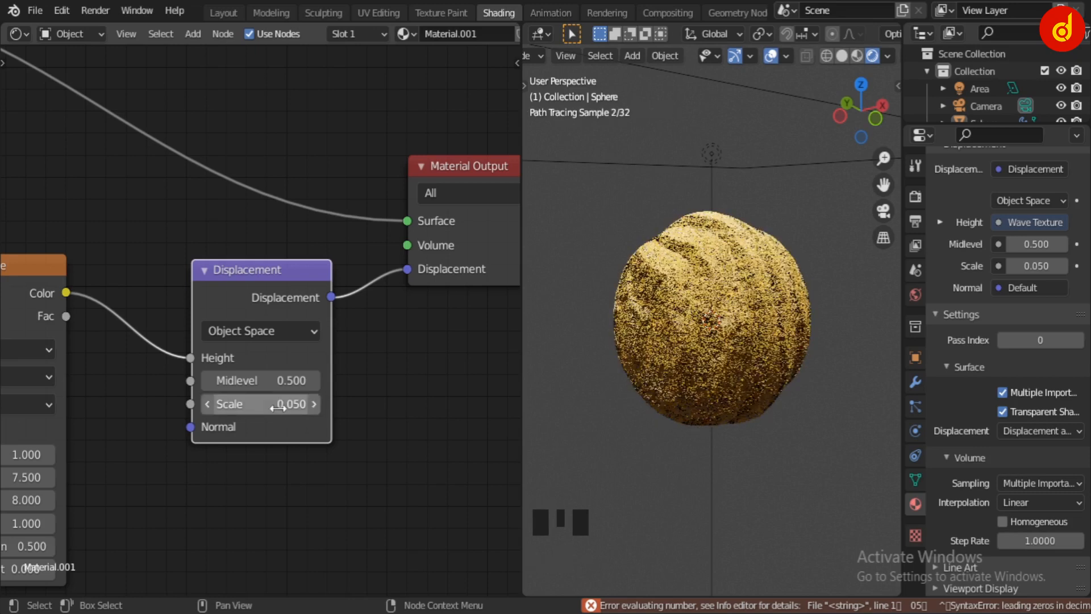
Set the Displacement node's Scale to 0.02 and check the sphere's surface.
{"action": "middle_click_drag", "start_coordinate": [626, 371], "coordinate": [638, 367]}
{"action": "scroll", "coordinate": [638, 363], "scroll_direction": "up", "scroll_amount": 3}
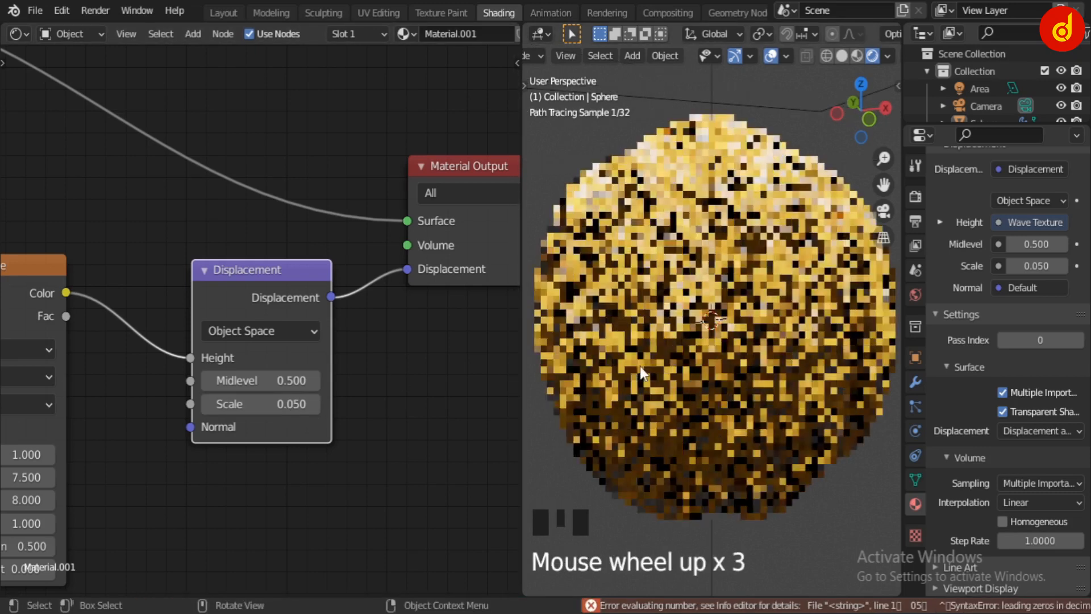
{"action": "left_click", "coordinate": [275, 408]}
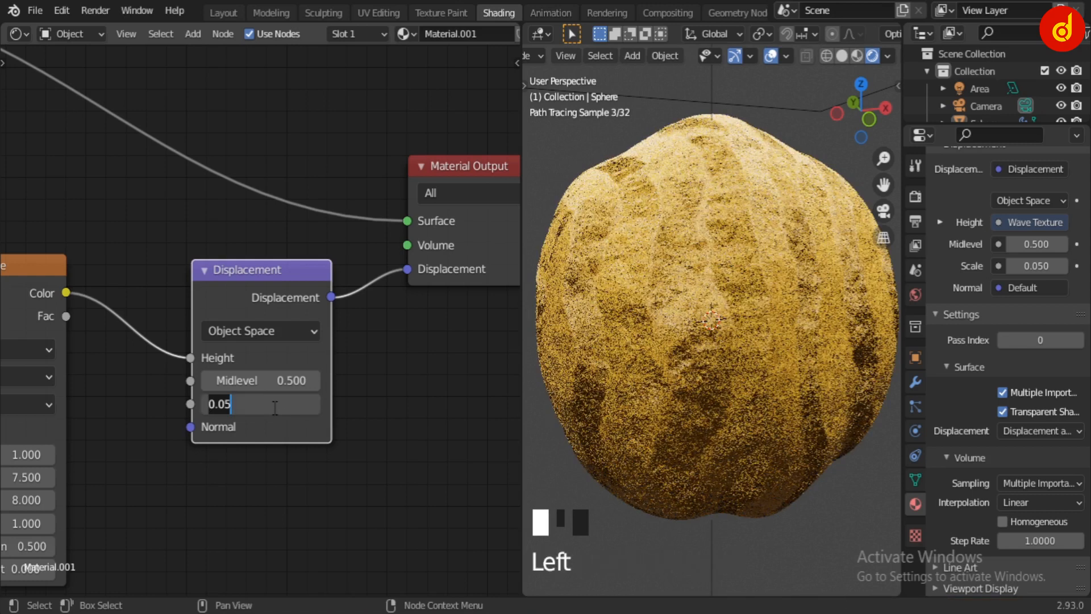
{"action": "type", "text": ".02"}
{"action": "key", "text": "Return"}
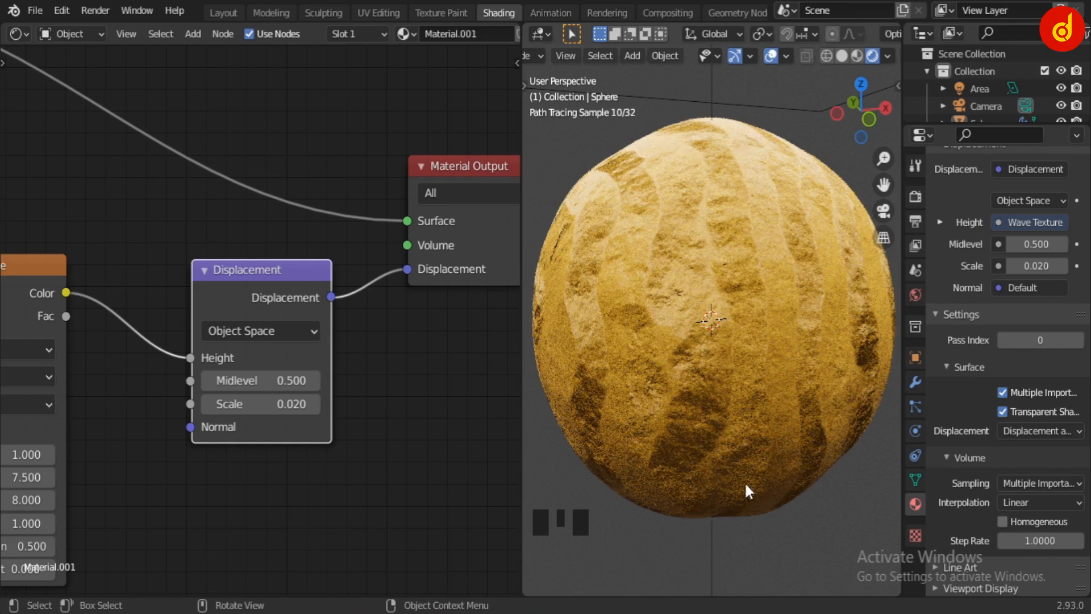
{"action": "scroll", "coordinate": [744, 482], "scroll_direction": "down", "scroll_amount": 1}
{"action": "middle_click_drag", "start_coordinate": [777, 472], "coordinate": [741, 469]}
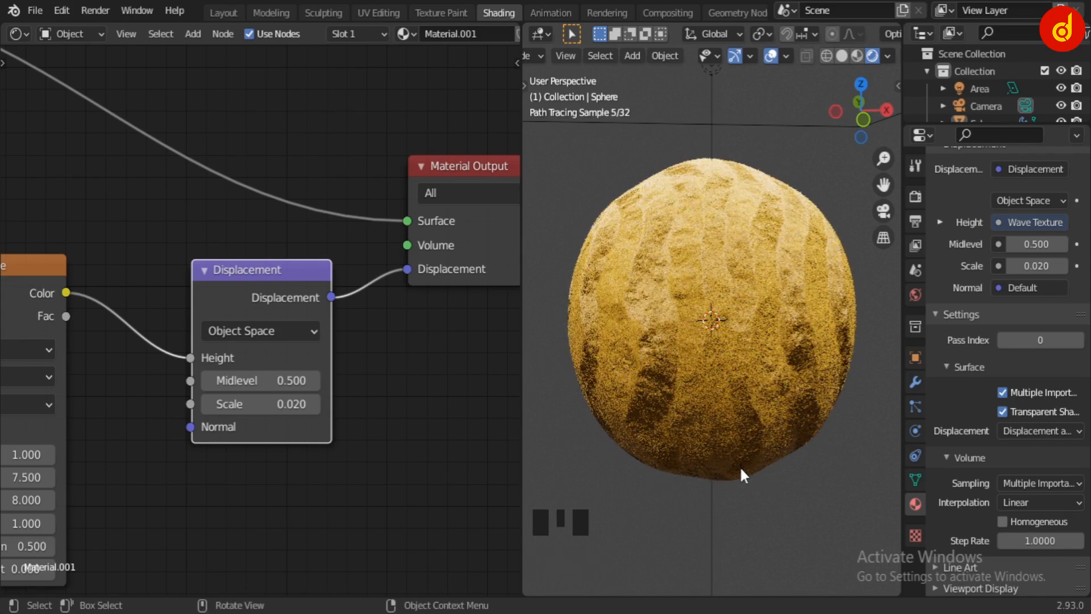
Move the duplicated Wave Texture, Displacement and Material Output nodes together to free space below the Principled BSDF.
{"action": "middle_click_drag", "start_coordinate": [255, 522], "coordinate": [424, 471]}
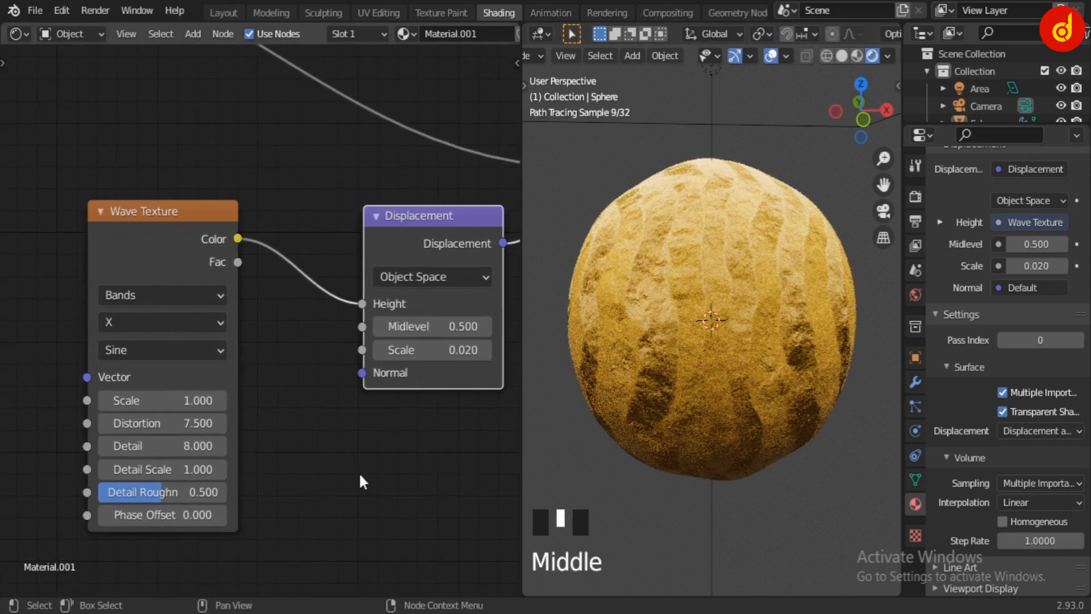
{"action": "scroll", "coordinate": [360, 475], "scroll_direction": "down", "scroll_amount": 6}
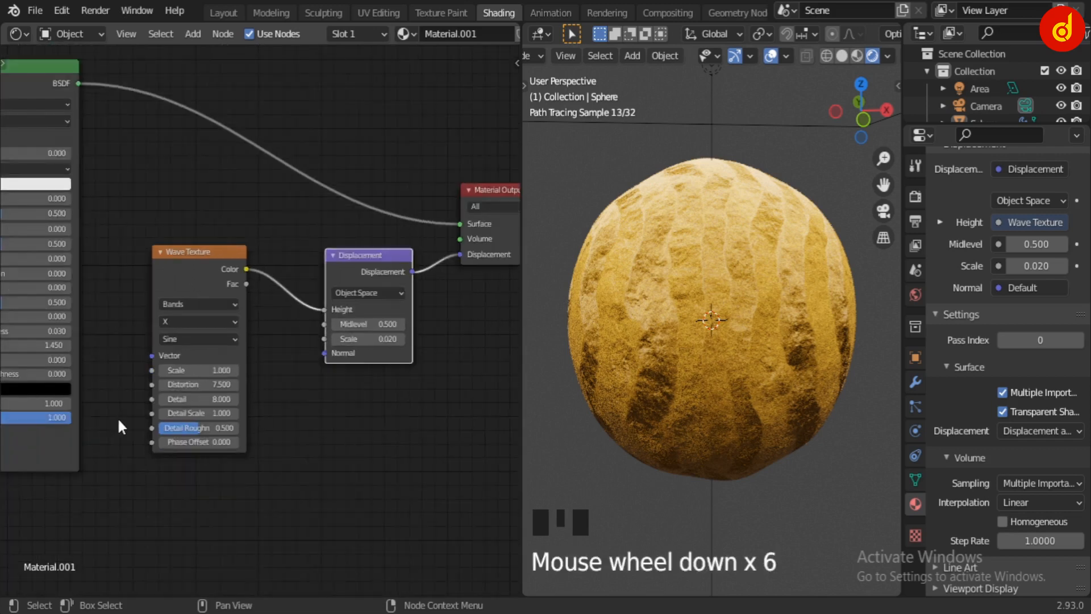
{"action": "middle_click_drag", "start_coordinate": [150, 418], "coordinate": [356, 254]}
{"action": "scroll", "coordinate": [247, 395], "scroll_direction": "down", "scroll_amount": 10}
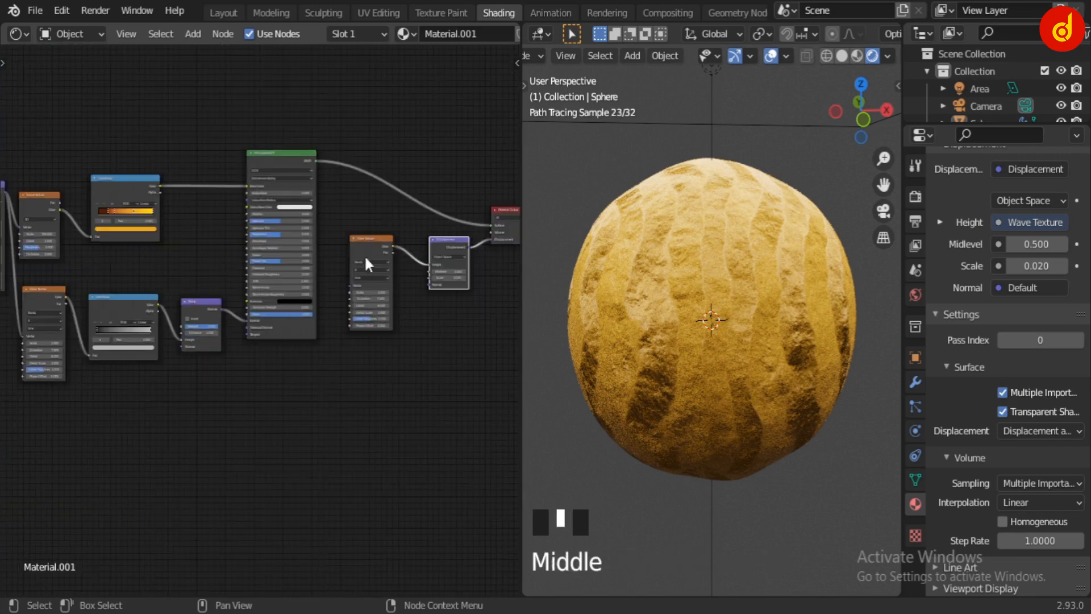
{"action": "left_click", "coordinate": [349, 333]}
{"action": "scroll", "coordinate": [399, 319], "scroll_direction": "up", "scroll_amount": 5}
{"action": "middle_click_drag", "start_coordinate": [379, 459], "coordinate": [291, 468]}
{"action": "scroll", "coordinate": [444, 440], "scroll_direction": "down", "scroll_amount": 6}
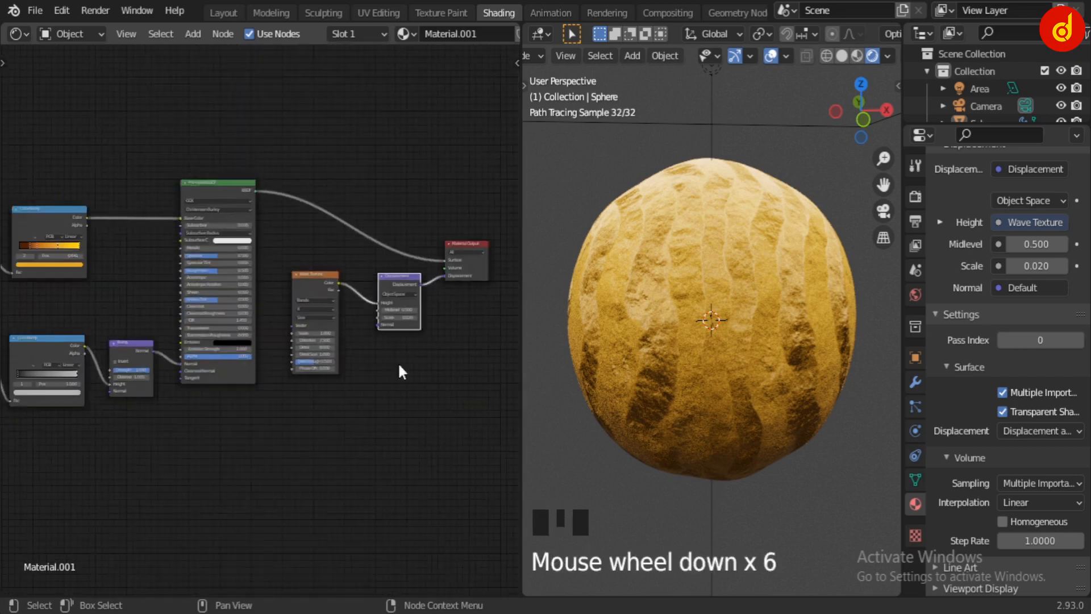
{"action": "left_click_drag", "start_coordinate": [309, 243], "coordinate": [398, 378]}
{"action": "scroll", "coordinate": [399, 381], "scroll_direction": "down", "scroll_amount": 2}
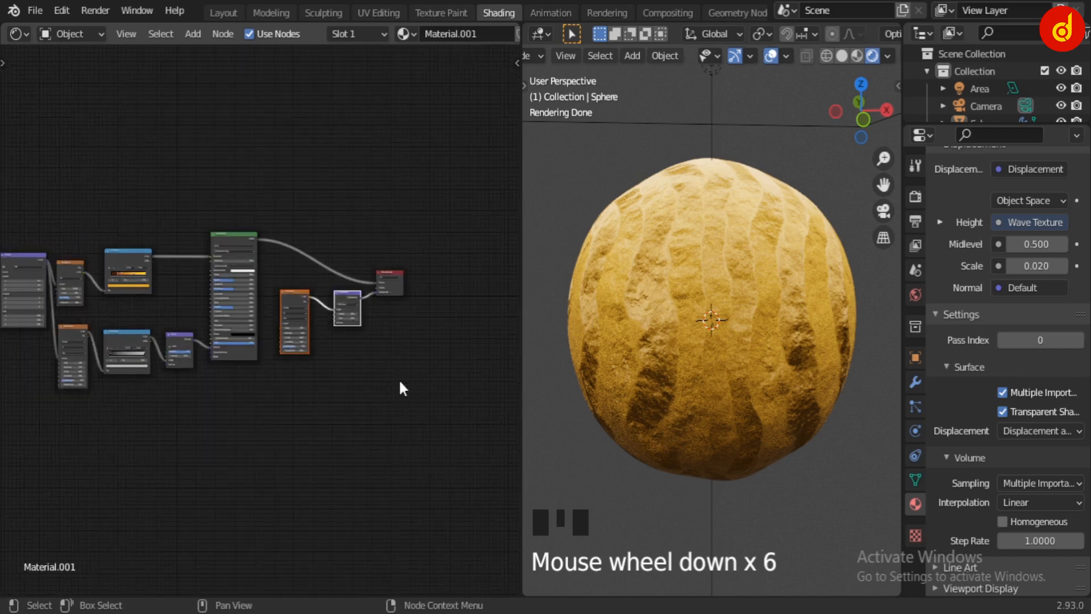
{"action": "left_click", "coordinate": [368, 392]}
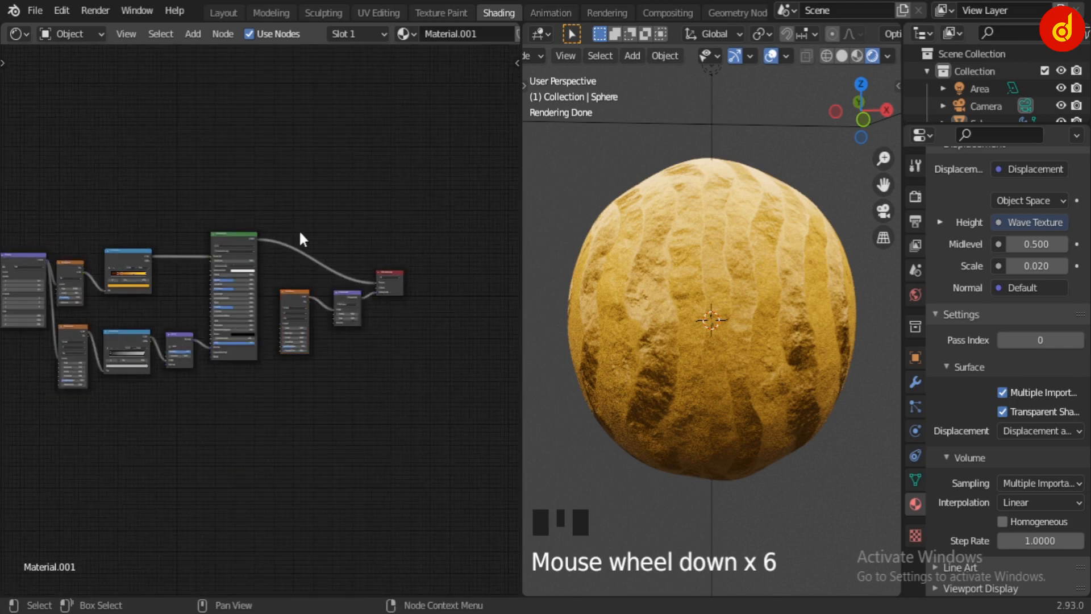
{"action": "left_click_drag", "start_coordinate": [300, 234], "coordinate": [403, 424]}
{"action": "key", "text": "g"}
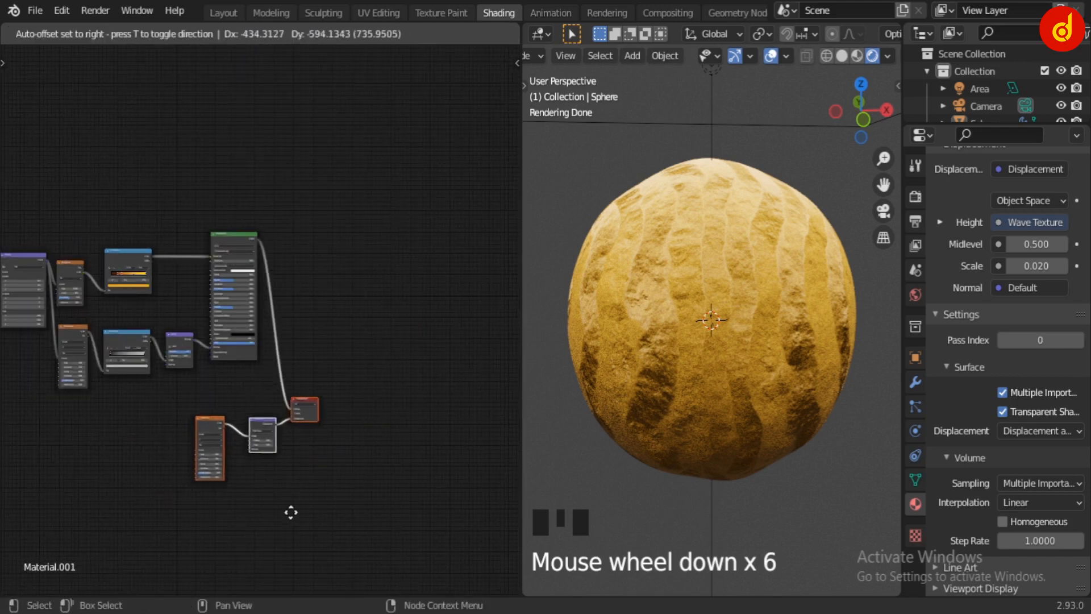
{"action": "left_click", "coordinate": [292, 507]}
Move the Texture Coordinate and Mapping nodes together to a lower spot in the node tree.
{"action": "middle_click_drag", "start_coordinate": [168, 495], "coordinate": [287, 431]}
{"action": "scroll", "coordinate": [135, 199], "scroll_direction": "up", "scroll_amount": 4}
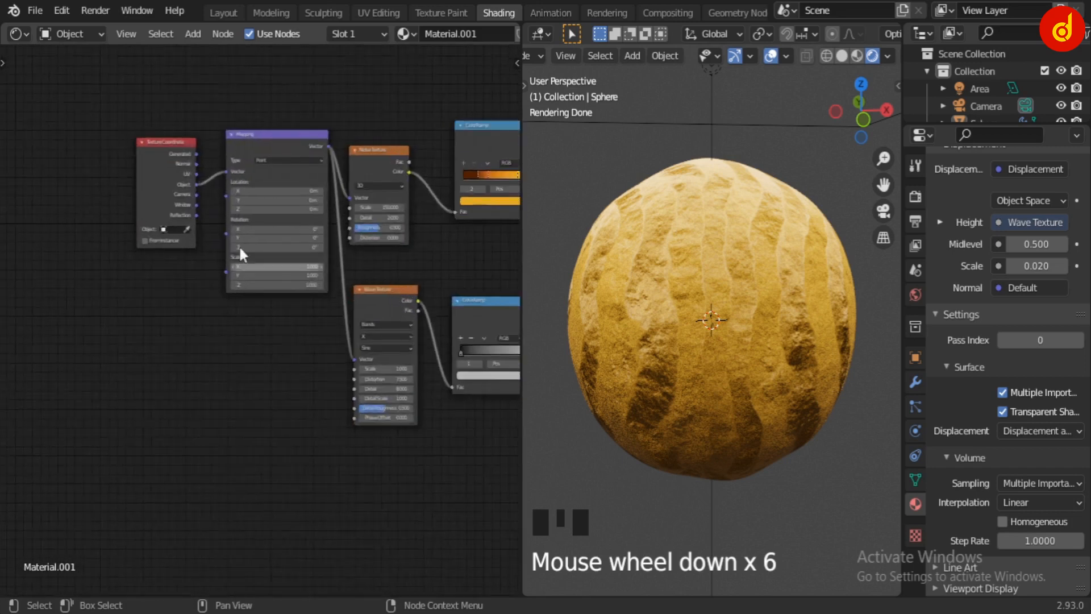
{"action": "left_click_drag", "start_coordinate": [148, 100], "coordinate": [284, 335]}
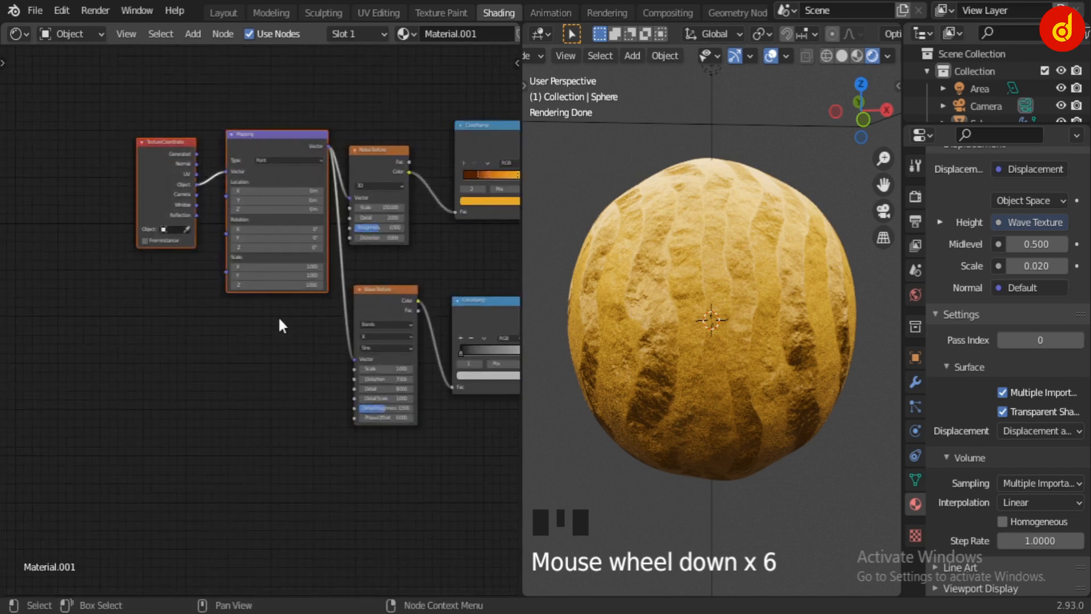
{"action": "key", "text": "g"}
{"action": "left_click", "coordinate": [227, 548]}
Connect the Mapping node's Vector output to the duplicated Wave Texture's Vector input and inspect the sphere from several sides.
{"action": "middle_click_drag", "start_coordinate": [336, 452], "coordinate": [116, 316]}
{"action": "scroll", "coordinate": [239, 335], "scroll_direction": "up", "scroll_amount": 1}
{"action": "left_click_drag", "start_coordinate": [33, 196], "coordinate": [426, 388]}
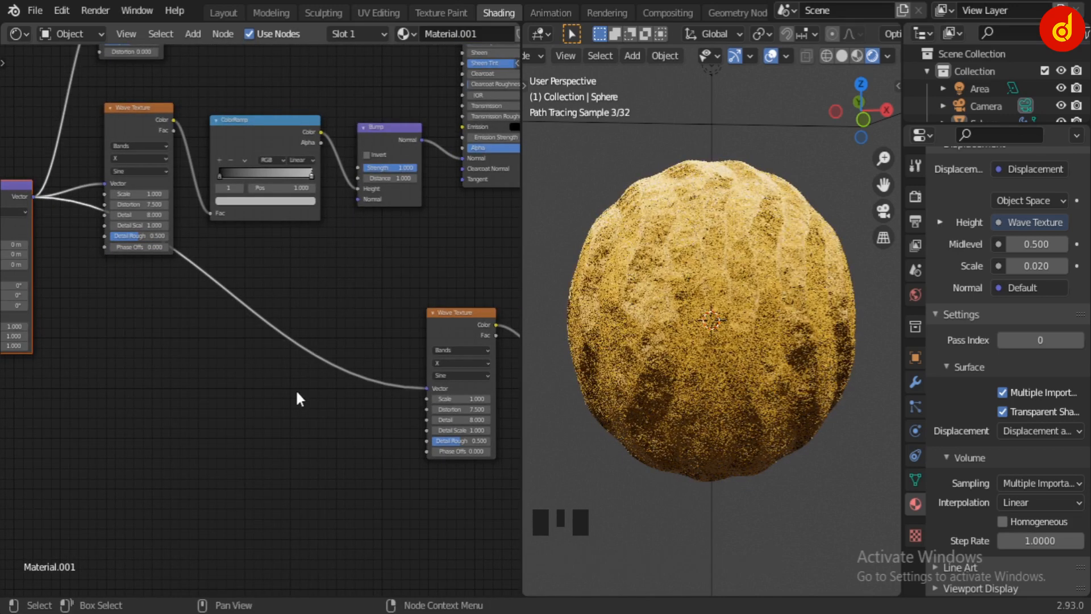
{"action": "middle_click_drag", "start_coordinate": [364, 418], "coordinate": [182, 377]}
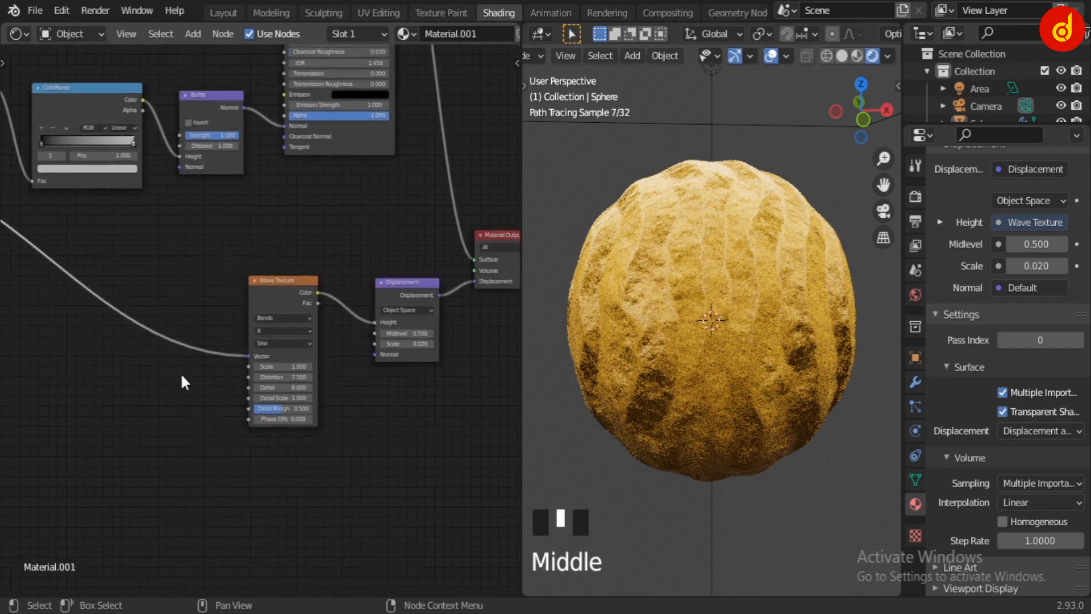
{"action": "scroll", "coordinate": [181, 376], "scroll_direction": "up", "scroll_amount": 5}
{"action": "middle_click_drag", "start_coordinate": [43, 405], "coordinate": [389, 416]}
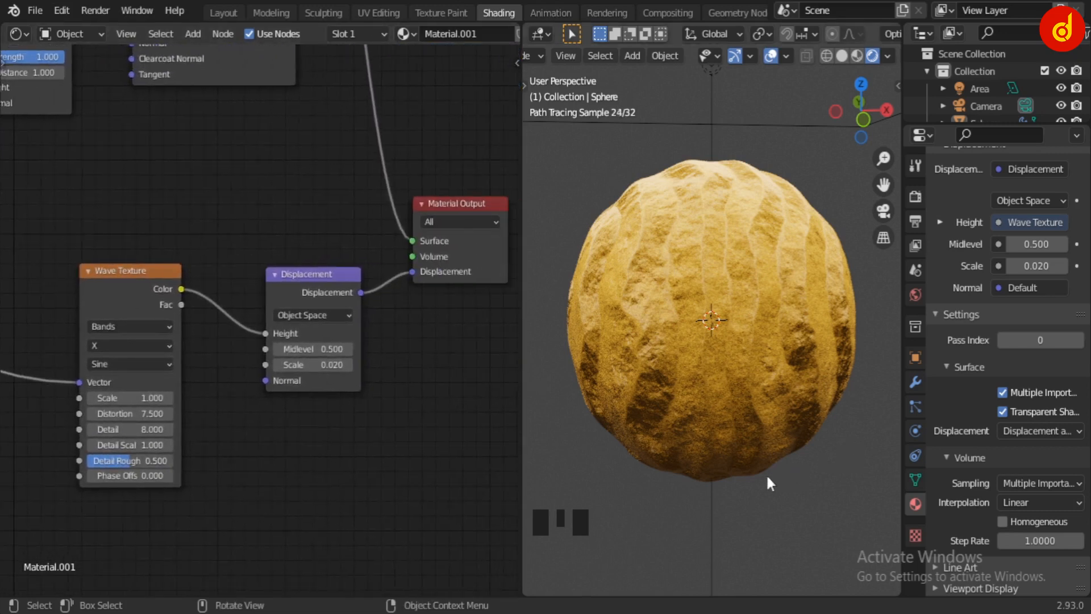
{"action": "middle_click_drag", "start_coordinate": [765, 473], "coordinate": [529, 504]}
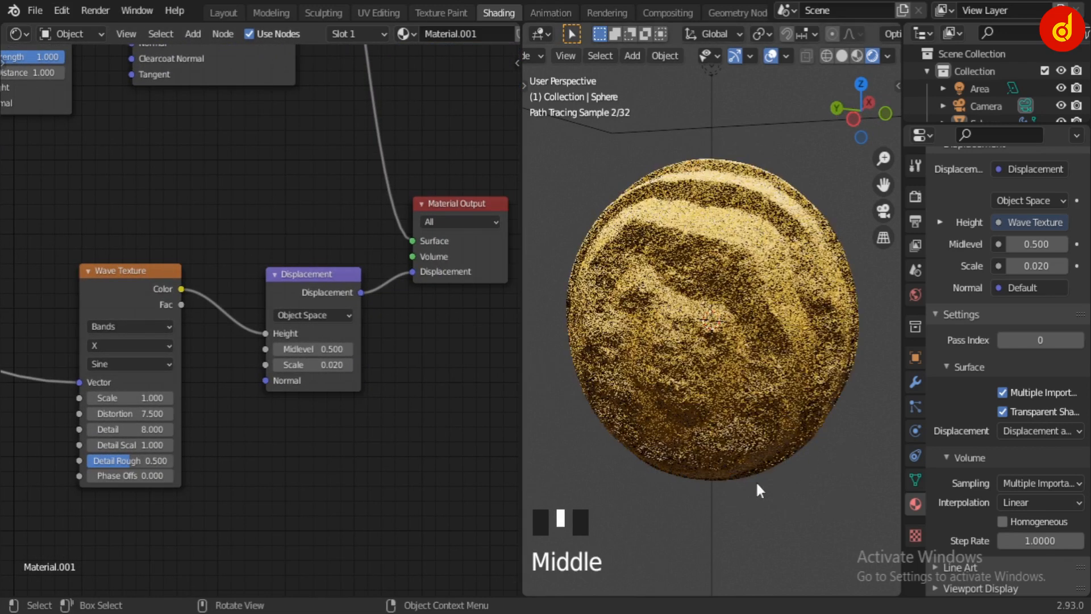
{"action": "middle_click_drag", "start_coordinate": [801, 494], "coordinate": [558, 473]}
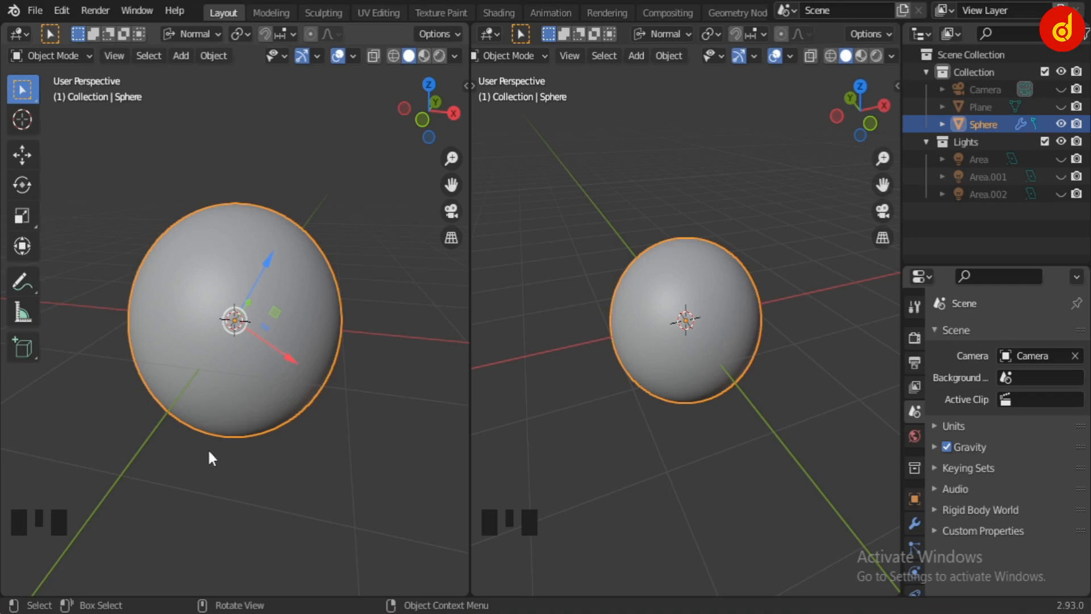
Preview the sphere's material in the first viewport with Material Preview shading and examine it from several angles.
{"action": "scroll", "coordinate": [207, 447], "scroll_direction": "down", "scroll_amount": 3}
{"action": "scroll", "coordinate": [385, 427], "scroll_direction": "up", "scroll_amount": 1}
{"action": "scroll", "coordinate": [386, 427], "scroll_direction": "down", "scroll_amount": 2}
{"action": "middle_click_drag", "start_coordinate": [386, 427], "coordinate": [300, 345]}
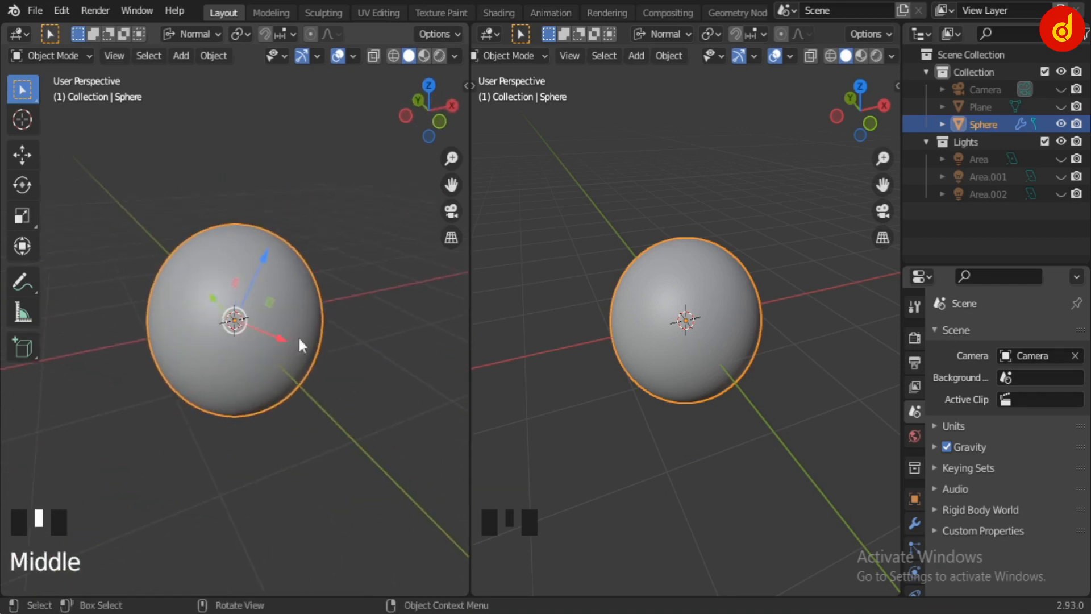
{"action": "left_click", "coordinate": [424, 56]}
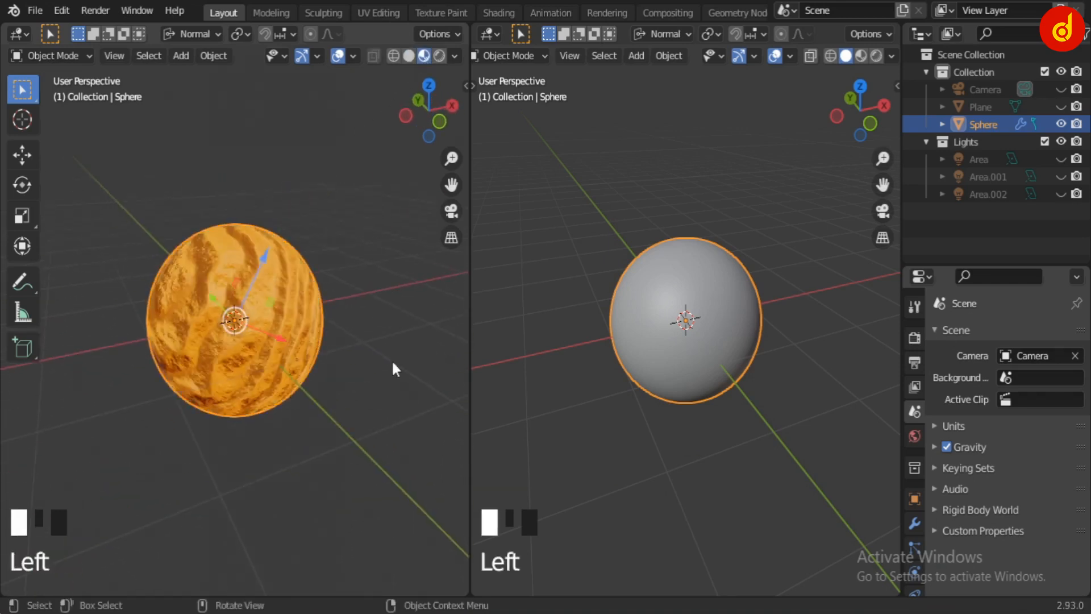
{"action": "middle_click_drag", "start_coordinate": [362, 382], "coordinate": [143, 369]}
{"action": "scroll", "coordinate": [143, 368], "scroll_direction": "up", "scroll_amount": 2}
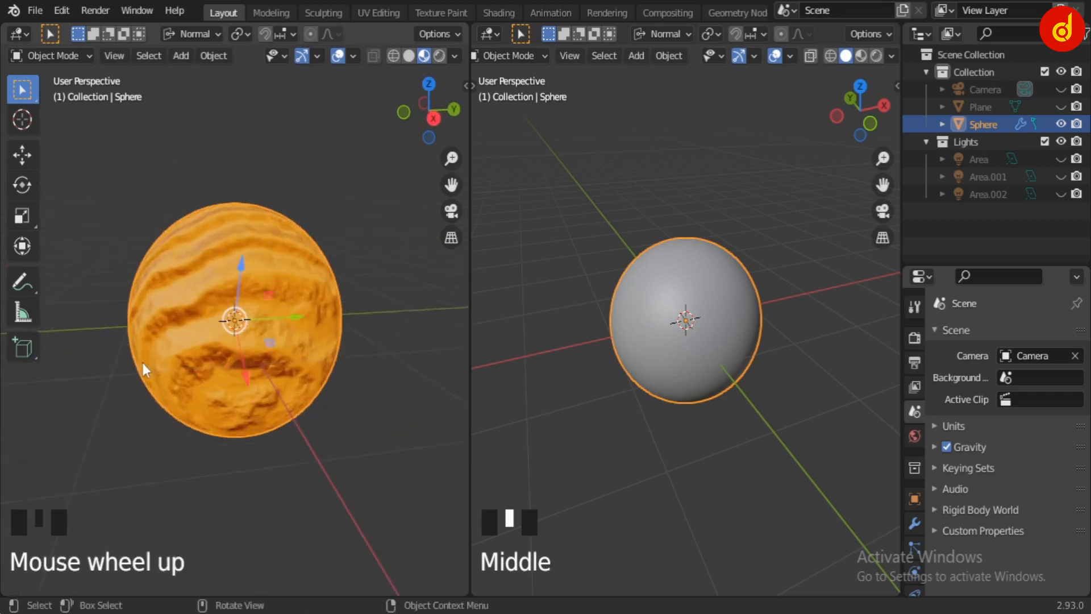
{"action": "middle_click_drag", "start_coordinate": [221, 401], "coordinate": [293, 424]}
{"action": "scroll", "coordinate": [293, 418], "scroll_direction": "down", "scroll_amount": 2}
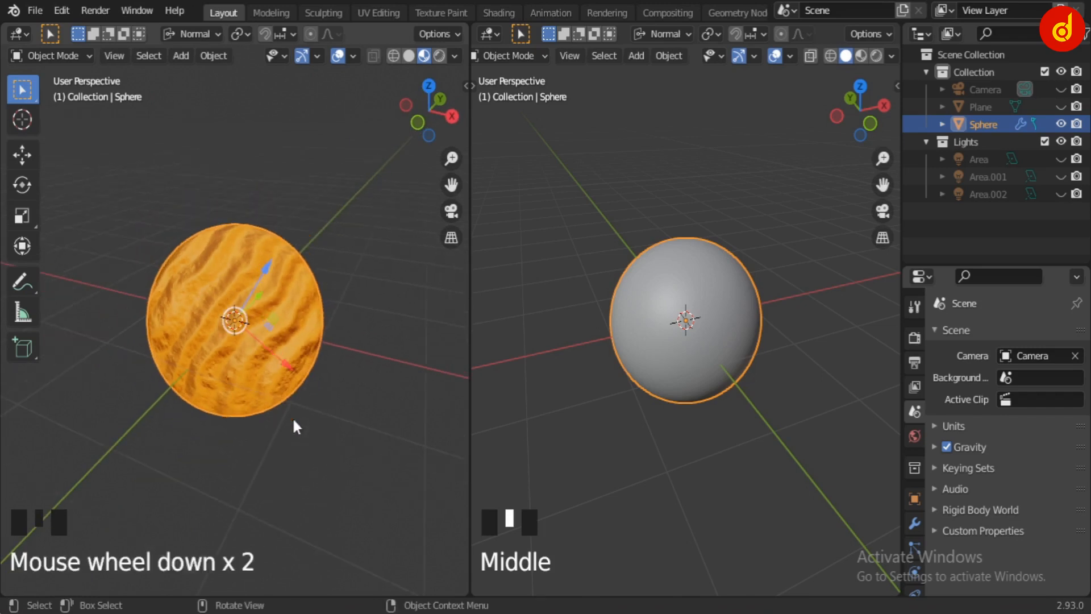
Switch the second viewport to Material Preview shading with the whole sphere in view.
{"action": "left_click", "coordinate": [862, 53]}
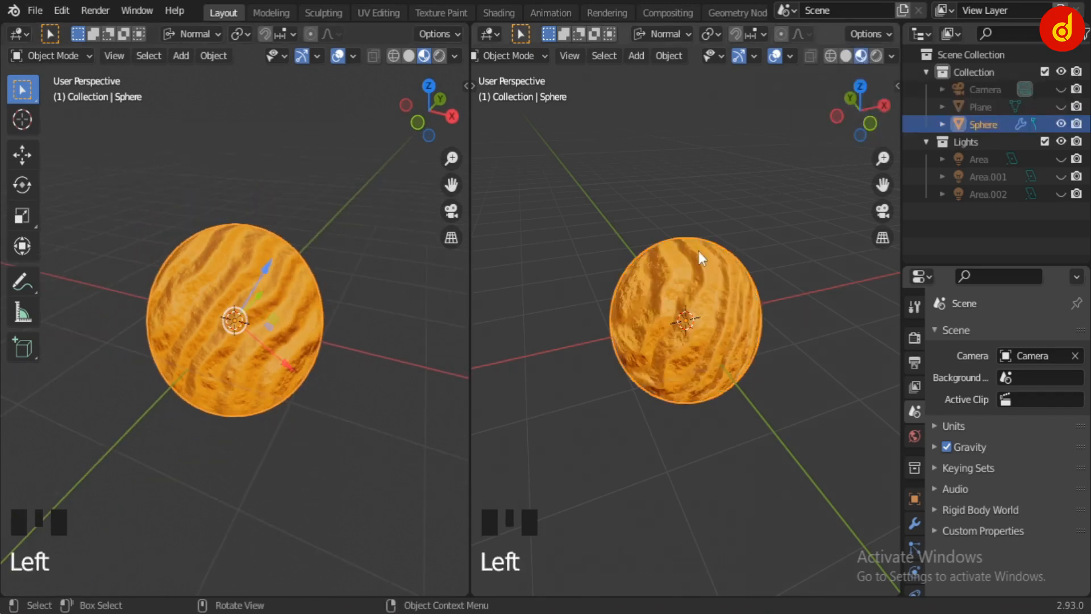
{"action": "scroll", "coordinate": [653, 295], "scroll_direction": "down", "scroll_amount": 4}
{"action": "middle_click_drag", "start_coordinate": [619, 335], "coordinate": [787, 256]}
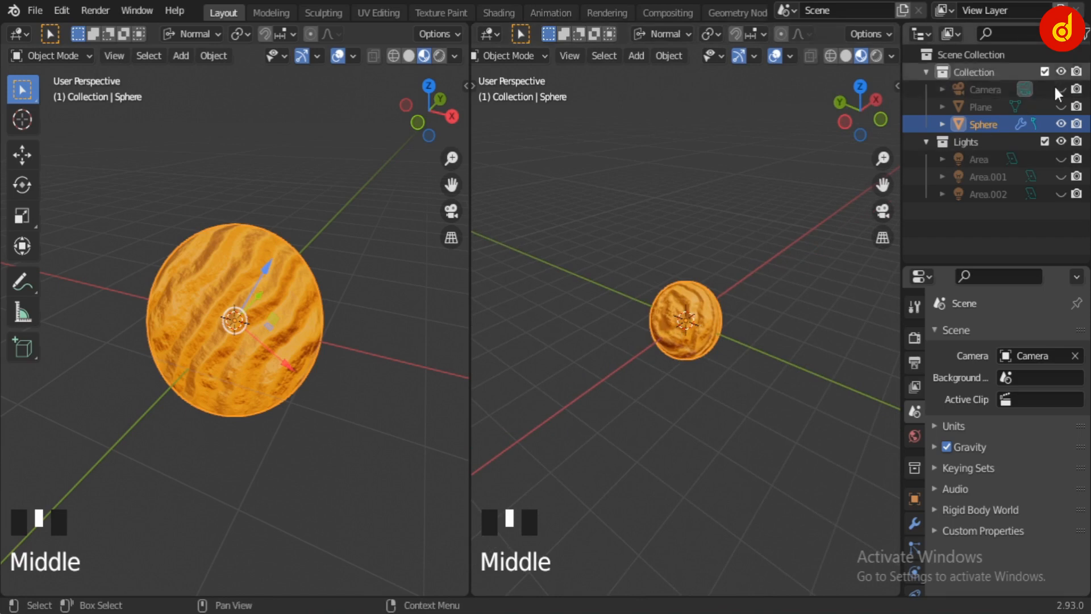
Unhide the Plane behind the sphere and return the first viewport to Solid shading.
{"action": "left_click", "coordinate": [1060, 107]}
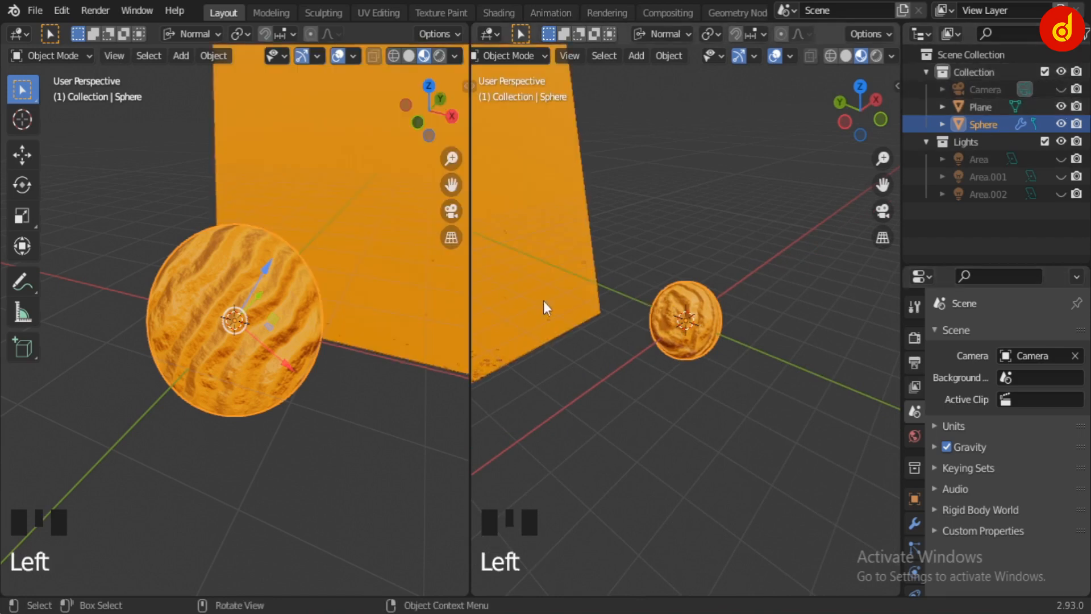
{"action": "scroll", "coordinate": [326, 325], "scroll_direction": "down", "scroll_amount": 4}
{"action": "middle_click_drag", "start_coordinate": [326, 325], "coordinate": [382, 141]}
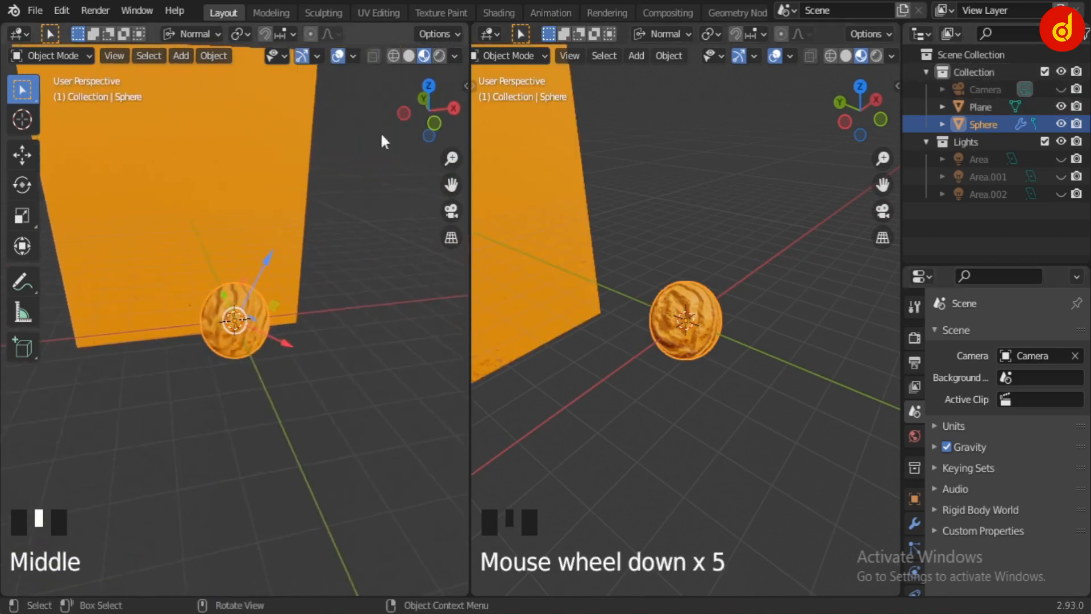
{"action": "left_click", "coordinate": [408, 56]}
{"action": "scroll", "coordinate": [306, 295], "scroll_direction": "down", "scroll_amount": 4}
{"action": "middle_click_drag", "start_coordinate": [306, 288], "coordinate": [249, 288]}
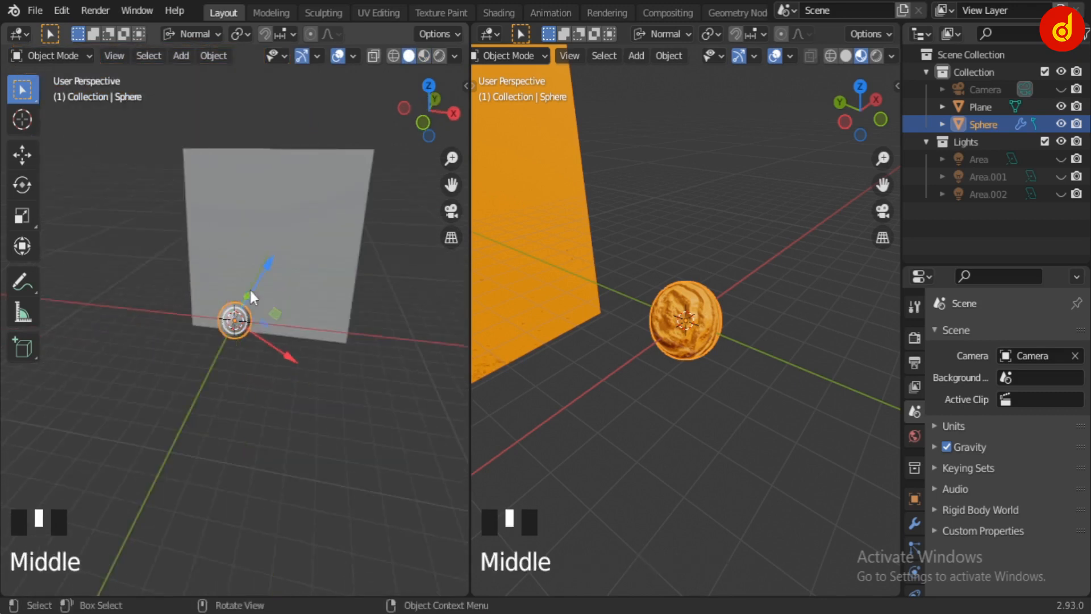
{"action": "scroll", "coordinate": [736, 253], "scroll_direction": "down", "scroll_amount": 1}
{"action": "middle_click_drag", "start_coordinate": [737, 253], "coordinate": [676, 253]}
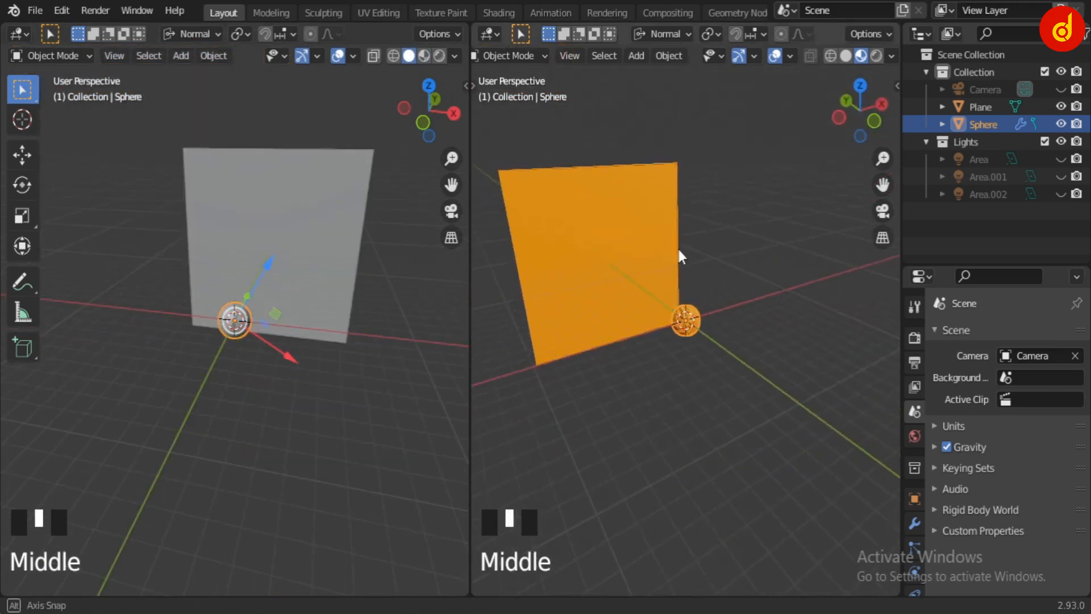
{"action": "scroll", "coordinate": [692, 258], "scroll_direction": "up", "scroll_amount": 1}
{"action": "scroll", "coordinate": [691, 255], "scroll_direction": "up", "scroll_amount": 1}
{"action": "scroll", "coordinate": [692, 256], "scroll_direction": "down", "scroll_amount": 2}
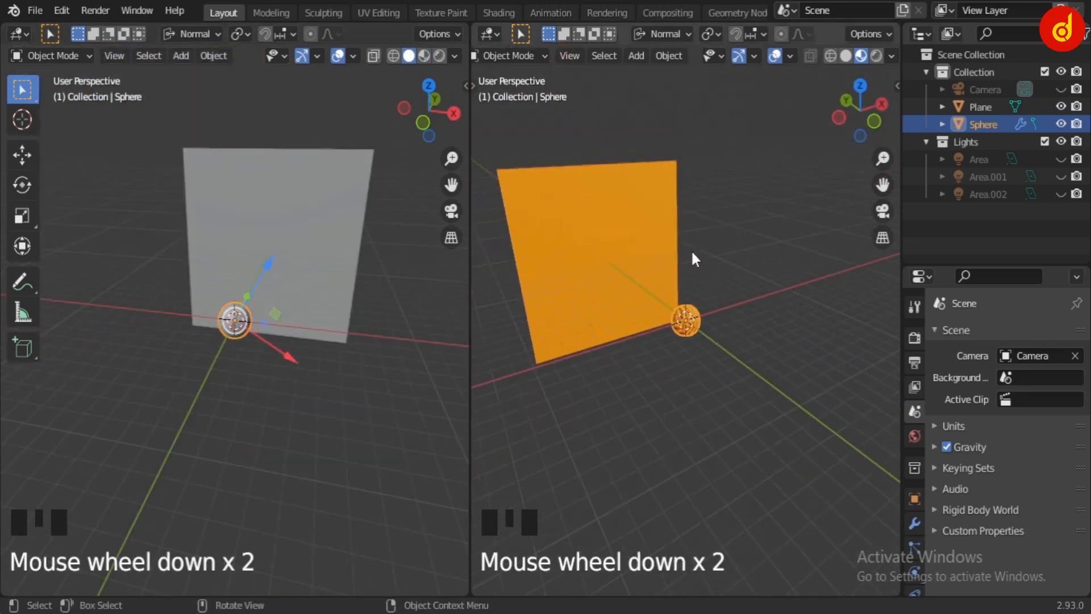
Select the backdrop Plane and review all the Principled BSDF settings of its Background material.
{"action": "left_click", "coordinate": [624, 234]}
{"action": "scroll", "coordinate": [904, 537], "scroll_direction": "down", "scroll_amount": 5}
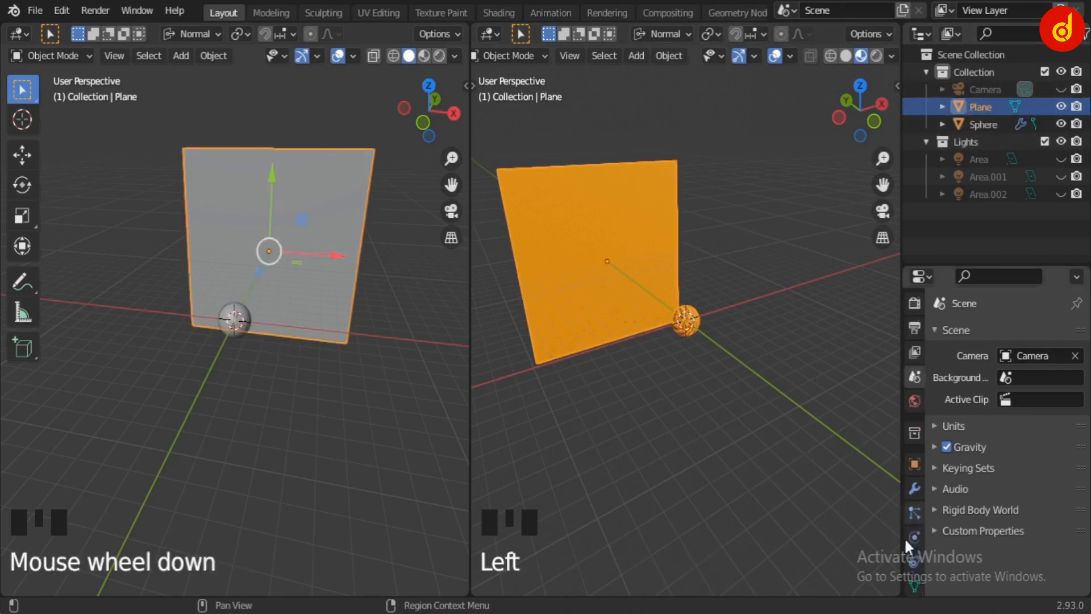
{"action": "left_click", "coordinate": [912, 541]}
{"action": "scroll", "coordinate": [967, 427], "scroll_direction": "down", "scroll_amount": 5}
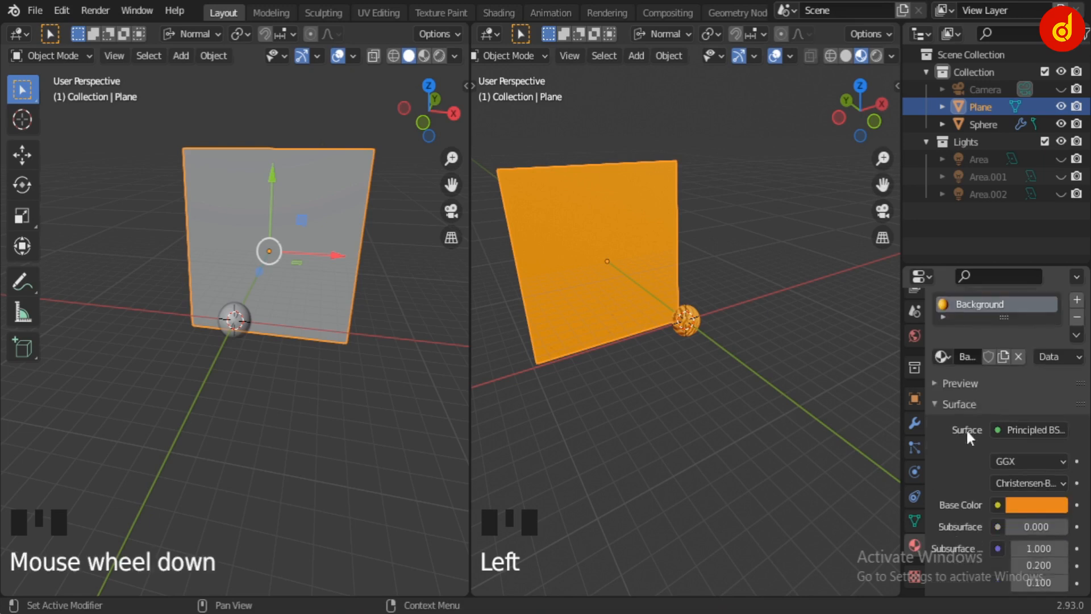
{"action": "scroll", "coordinate": [966, 434], "scroll_direction": "down", "scroll_amount": 6}
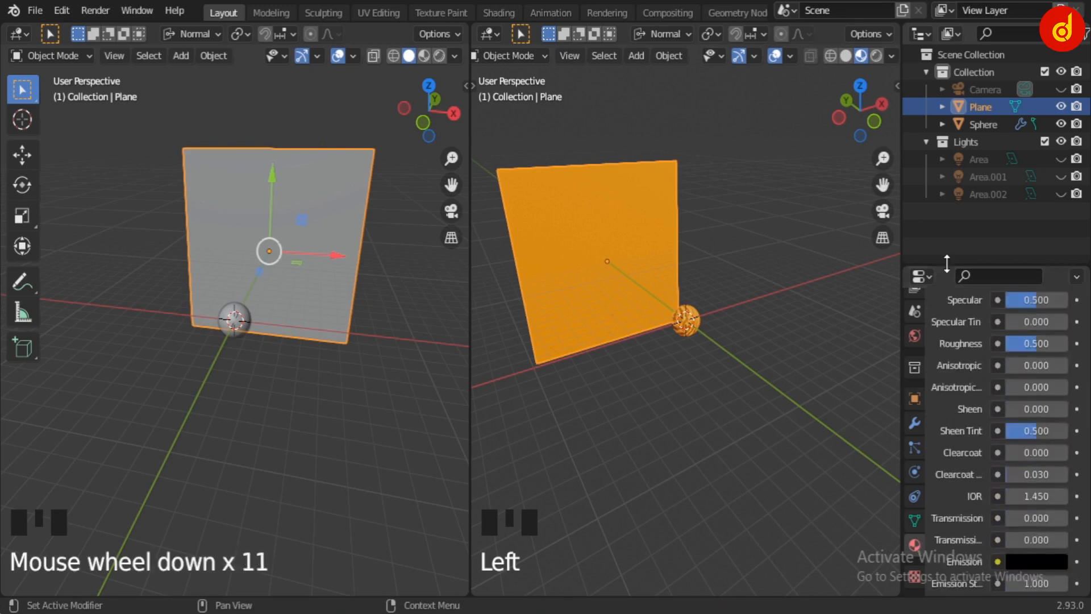
{"action": "left_click_drag", "start_coordinate": [944, 270], "coordinate": [946, 217]}
{"action": "scroll", "coordinate": [956, 477], "scroll_direction": "down", "scroll_amount": 6}
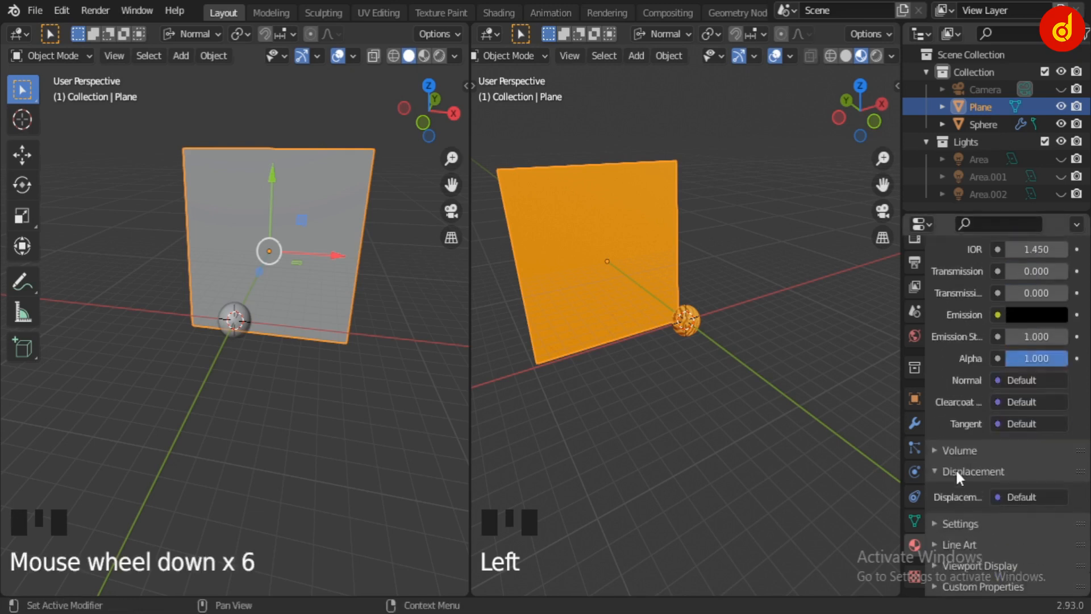
{"action": "scroll", "coordinate": [956, 473], "scroll_direction": "up", "scroll_amount": 13}
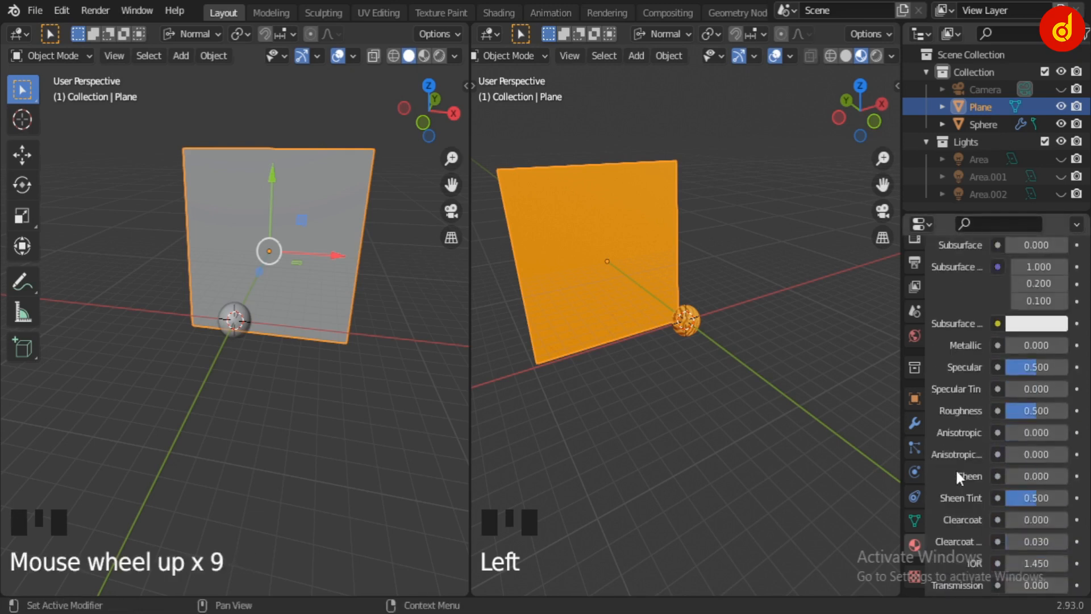
{"action": "scroll", "coordinate": [955, 469], "scroll_direction": "up", "scroll_amount": 9}
{"action": "scroll", "coordinate": [750, 406], "scroll_direction": "up", "scroll_amount": 3}
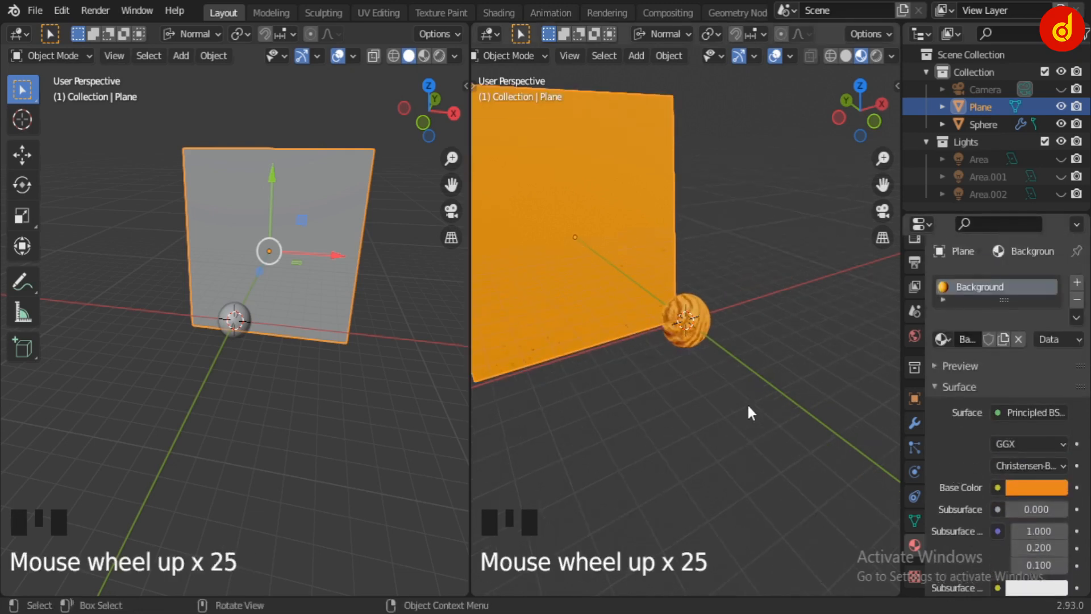
Unhide and select the Camera, and show the scene through it in the second viewport with the frame enlarged.
{"action": "middle_click_drag", "start_coordinate": [746, 403], "coordinate": [610, 397]}
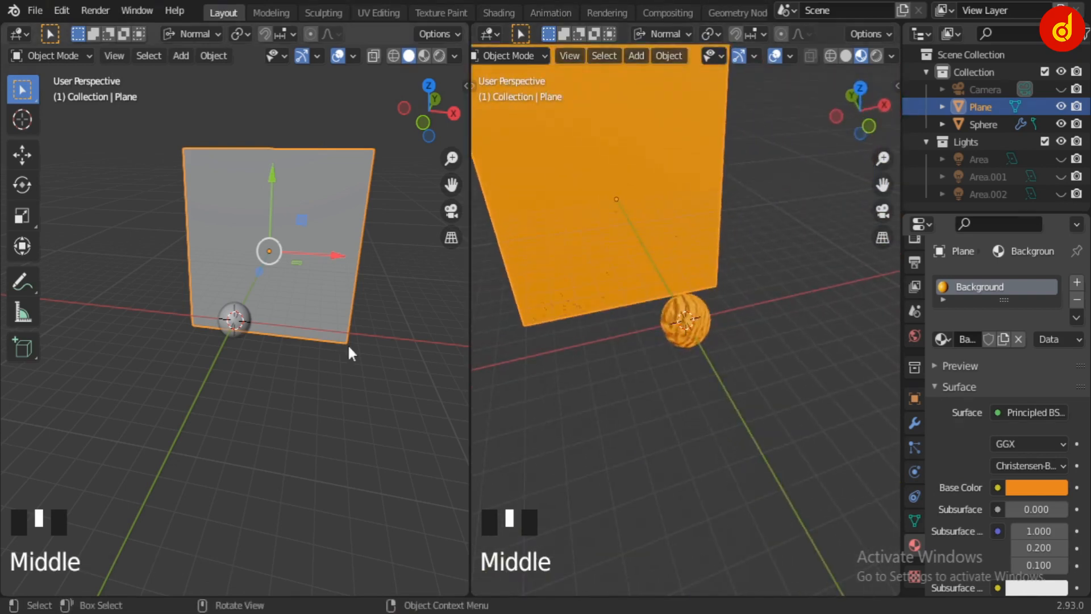
{"action": "scroll", "coordinate": [346, 343], "scroll_direction": "down", "scroll_amount": 1}
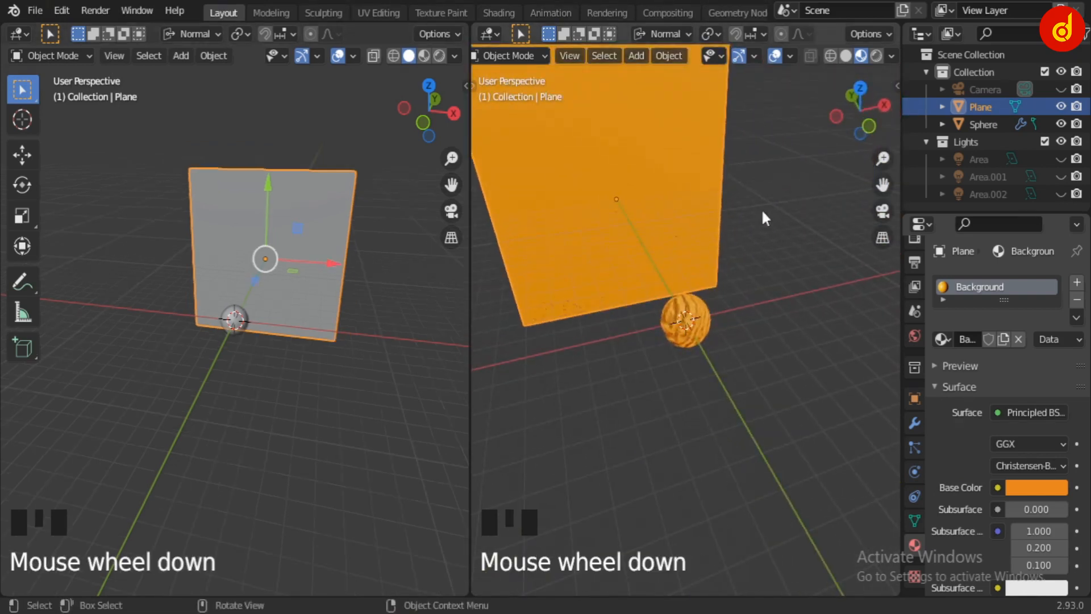
{"action": "left_click", "coordinate": [1059, 91]}
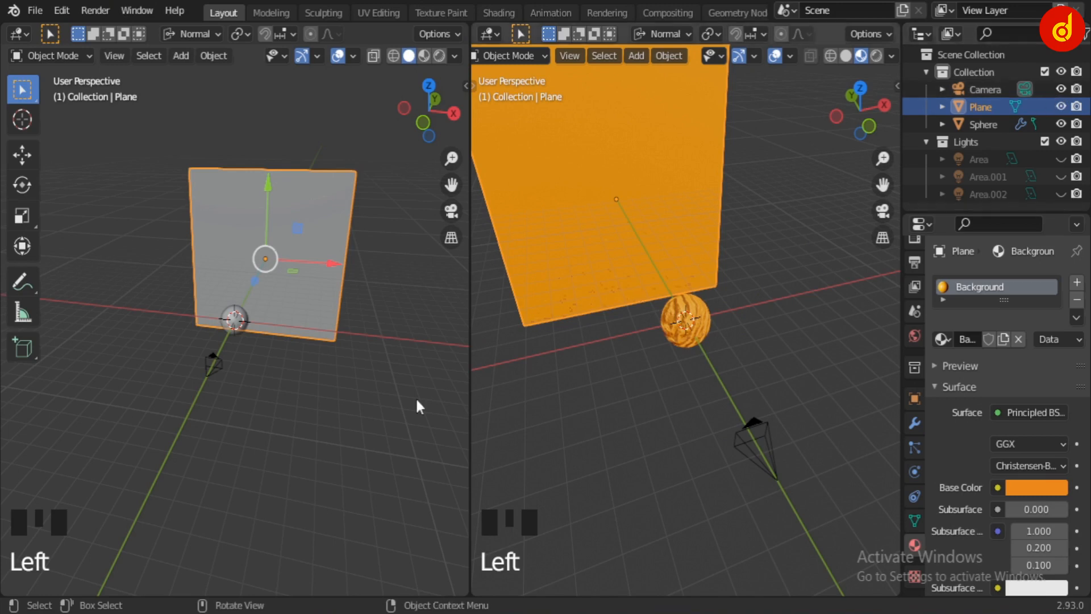
{"action": "middle_click_drag", "start_coordinate": [415, 396], "coordinate": [215, 423]}
{"action": "left_click", "coordinate": [259, 386]}
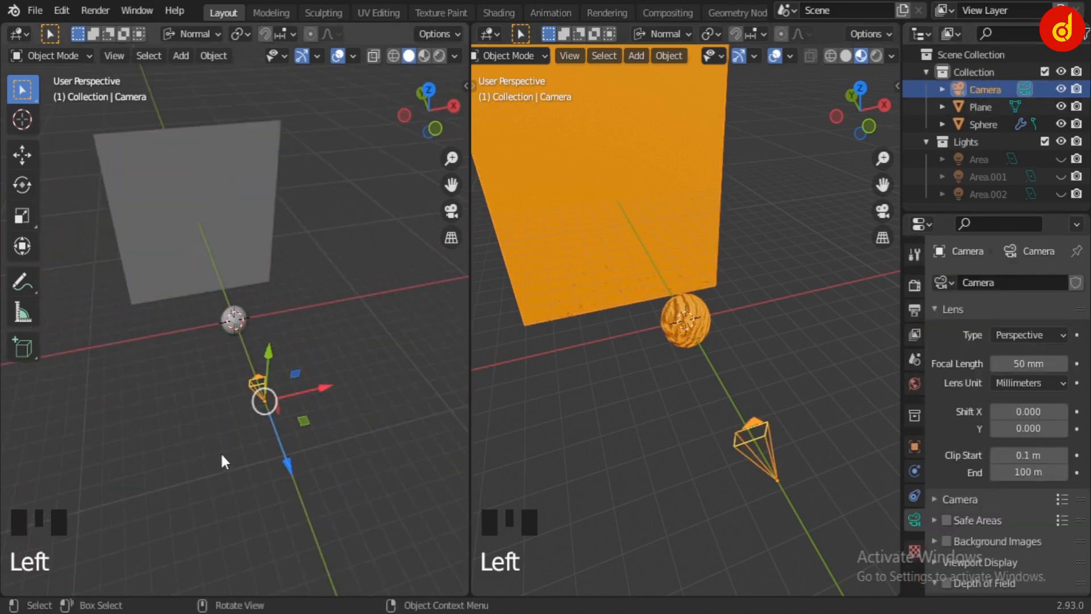
{"action": "middle_click_drag", "start_coordinate": [221, 460], "coordinate": [205, 441]}
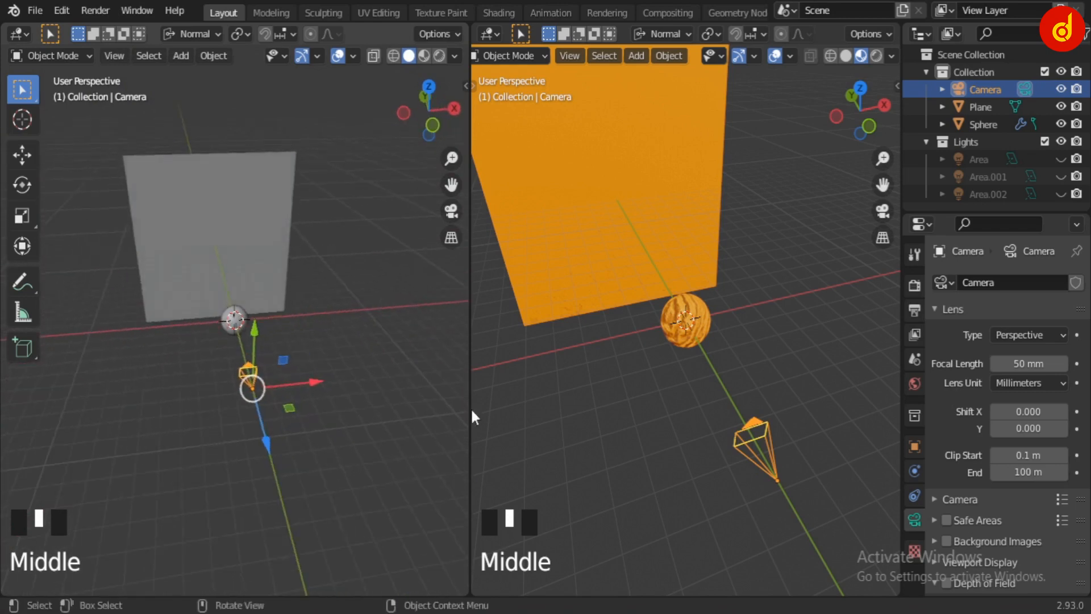
{"action": "key", "text": "KP_0"}
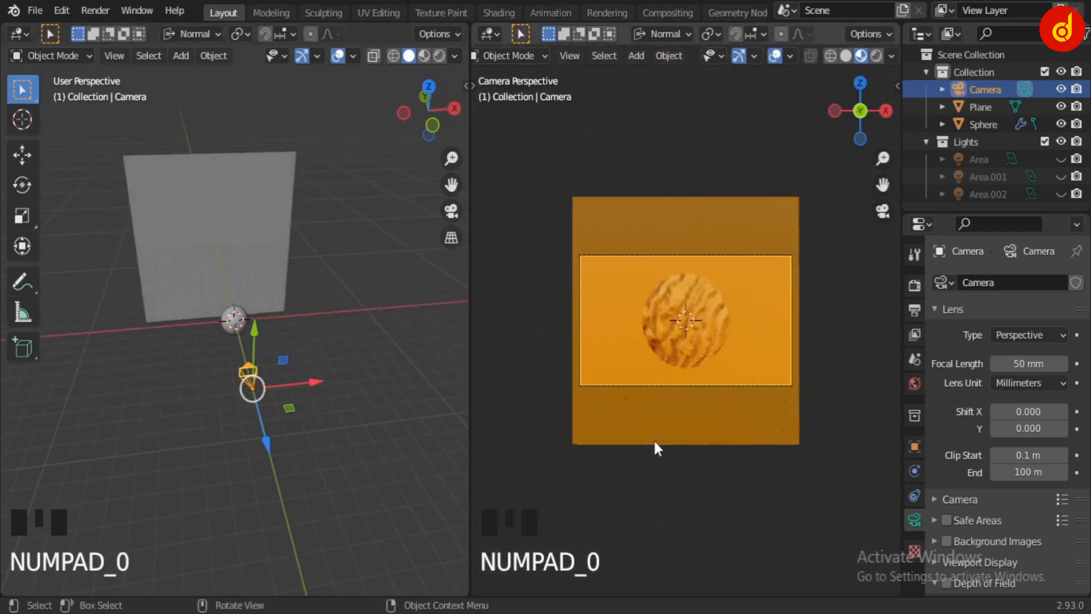
{"action": "scroll", "coordinate": [689, 427], "scroll_direction": "up", "scroll_amount": 2}
{"action": "scroll", "coordinate": [690, 433], "scroll_direction": "up", "scroll_amount": 1}
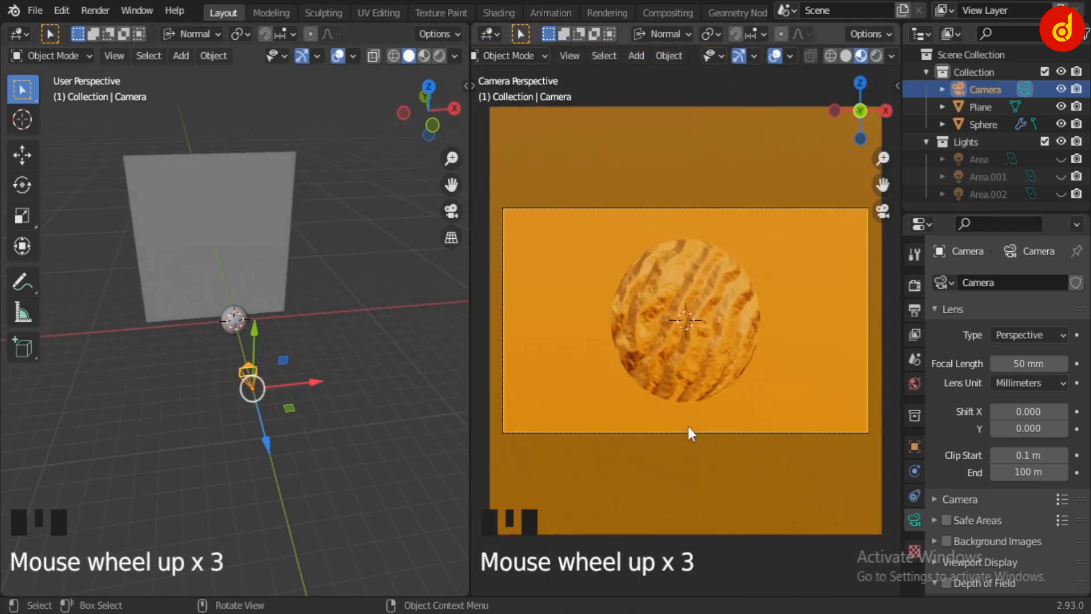
Examine the scene's render settings, including the render engine, sampling and color management.
{"action": "left_click", "coordinate": [914, 286]}
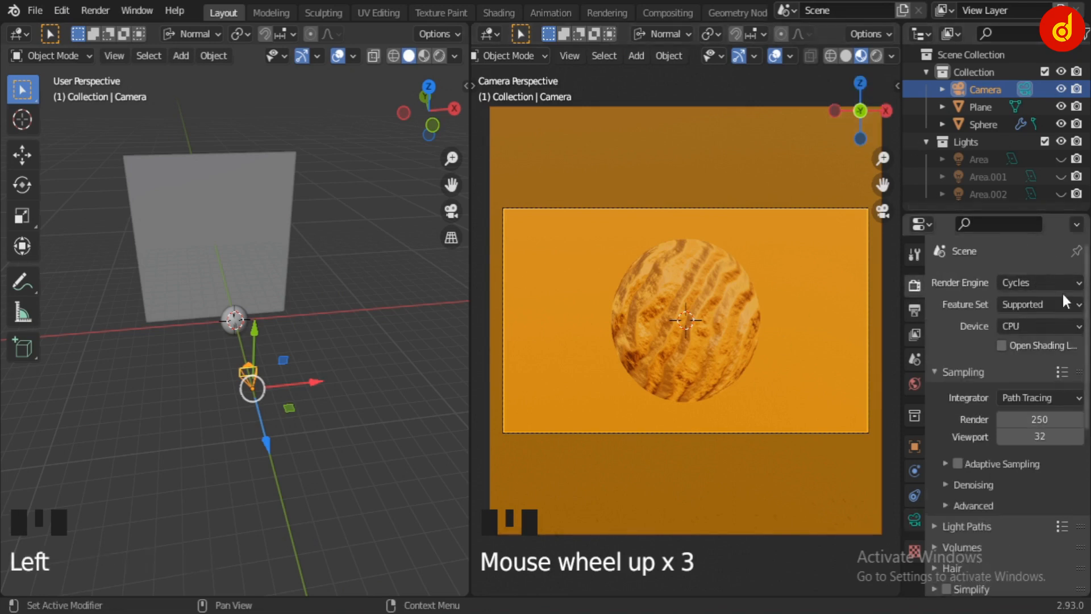
{"action": "scroll", "coordinate": [1000, 380], "scroll_direction": "down", "scroll_amount": 6}
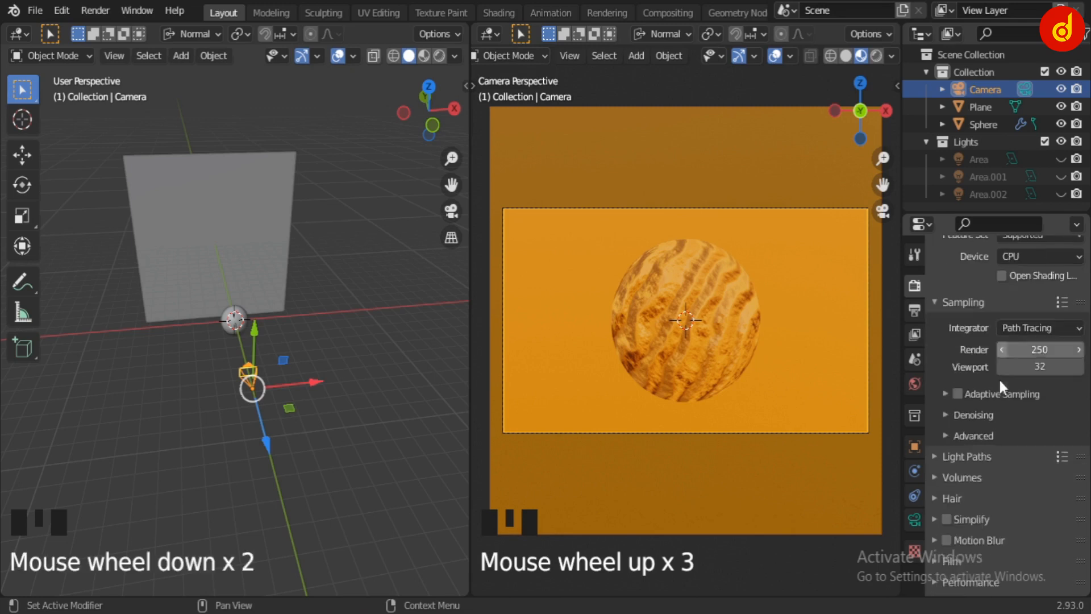
{"action": "scroll", "coordinate": [998, 378], "scroll_direction": "down", "scroll_amount": 6}
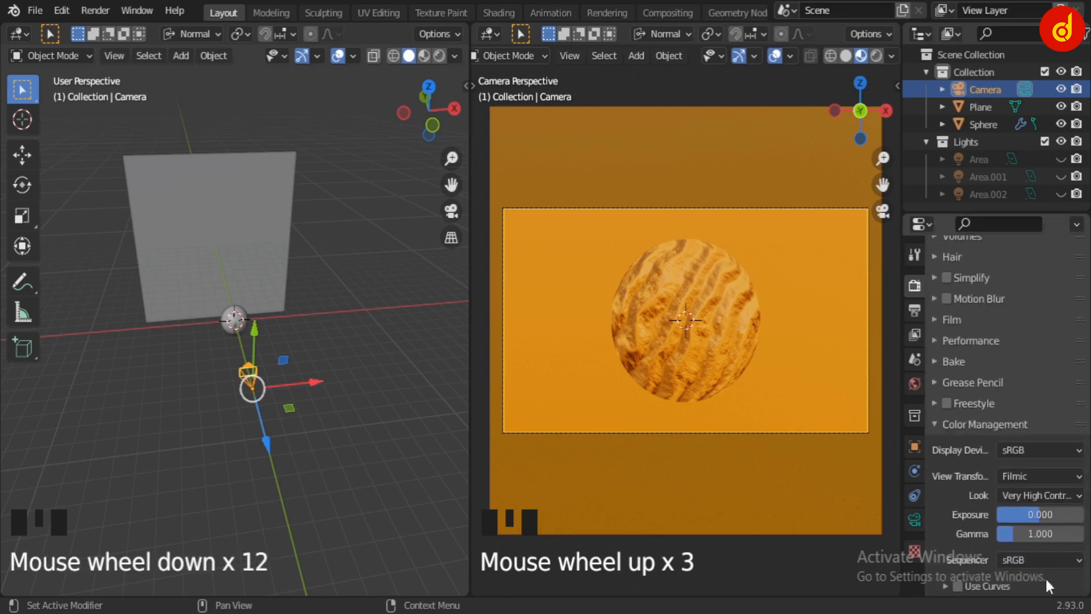
Switch the camera viewport to Rendered shading and turn off its gizmos and overlays.
{"action": "left_click", "coordinate": [876, 56]}
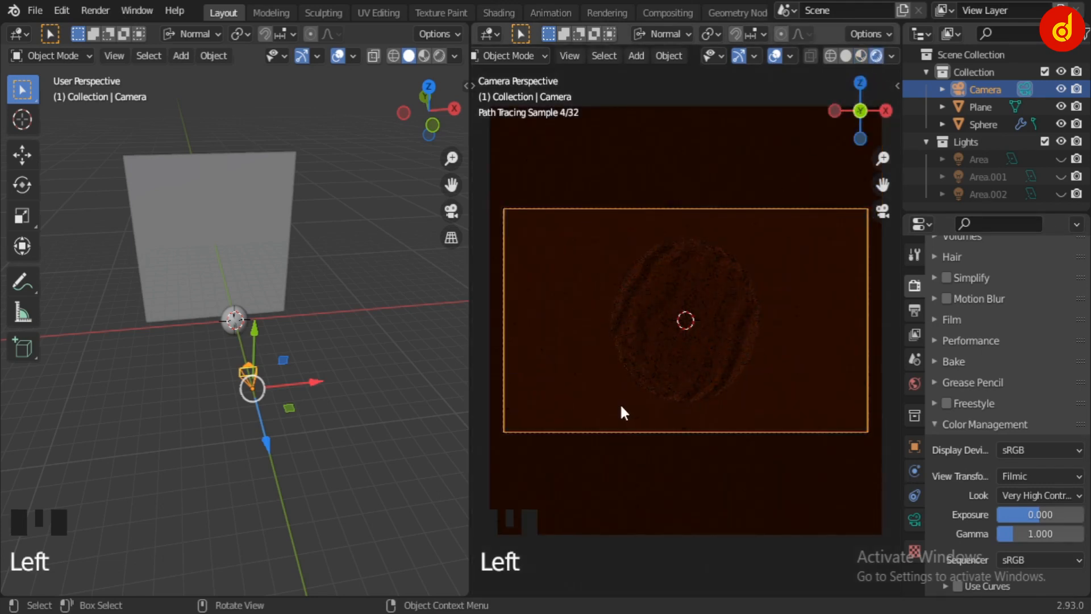
{"action": "left_click", "coordinate": [739, 56]}
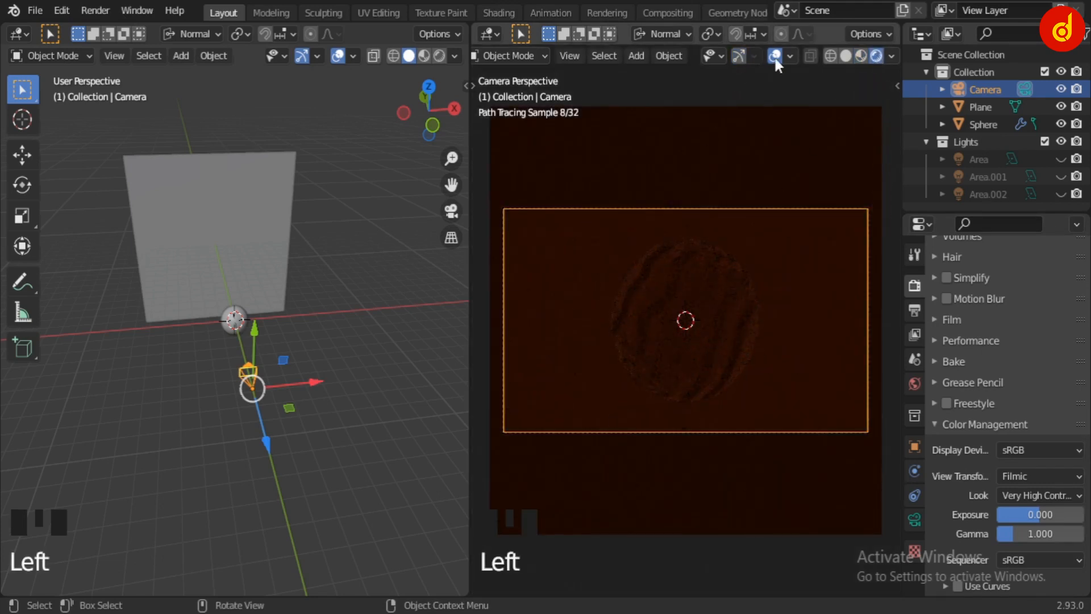
{"action": "left_click", "coordinate": [774, 56]}
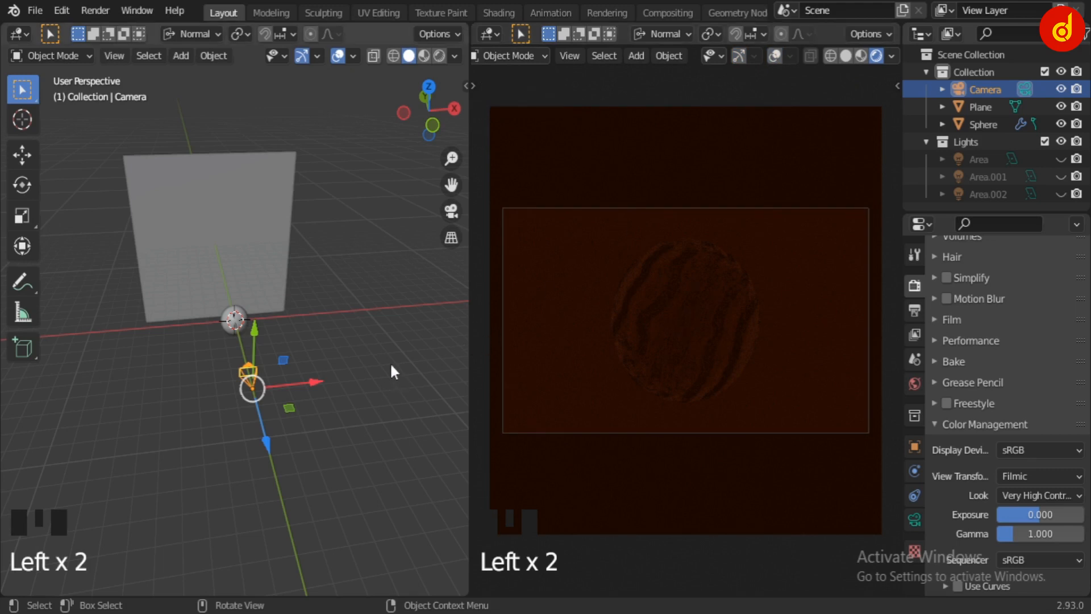
Unhide the Area light, select it, and examine its light settings and its placement relative to the sphere from several sides.
{"action": "mouse_move", "coordinate": [299, 451]}
{"action": "middle_mouse_down"}
{"action": "mouse_move", "coordinate": [290, 462]}
{"action": "mouse_move", "coordinate": [299, 452]}
{"action": "middle_mouse_up"}
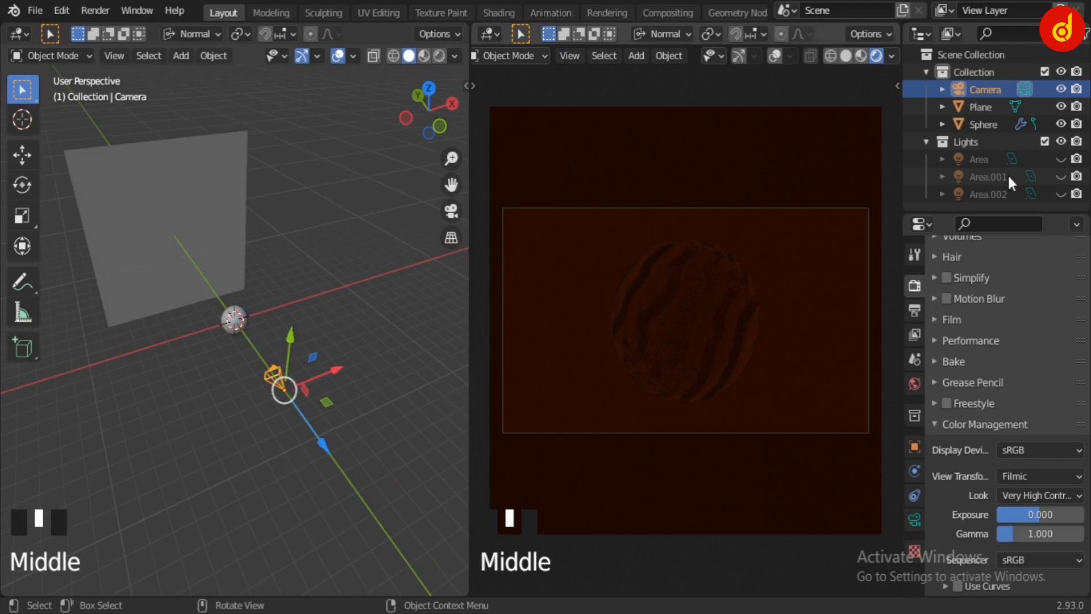
{"action": "left_click", "coordinate": [1061, 159]}
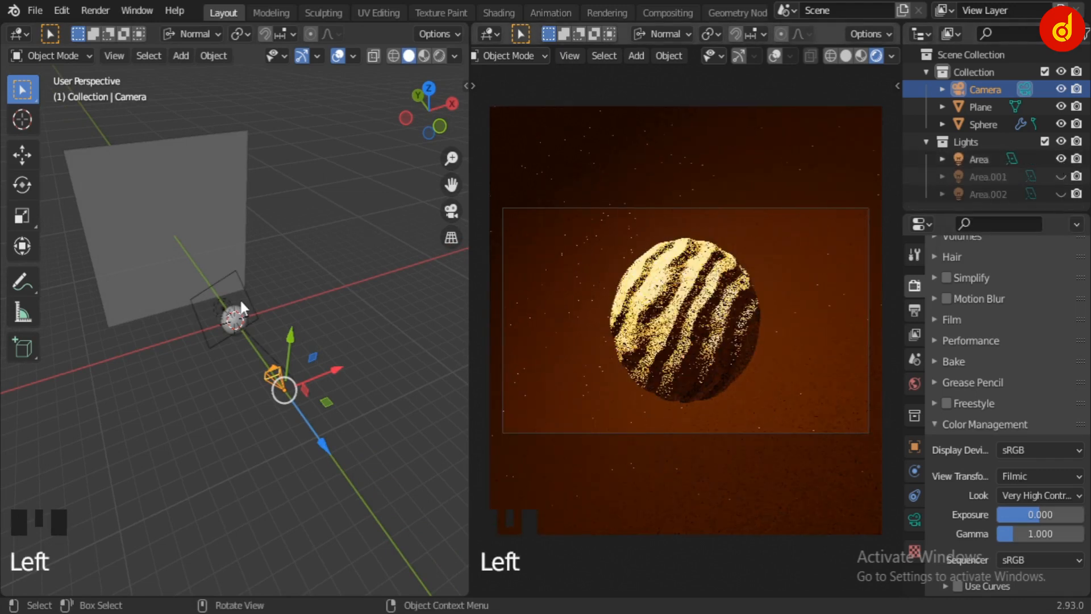
{"action": "left_click", "coordinate": [245, 283]}
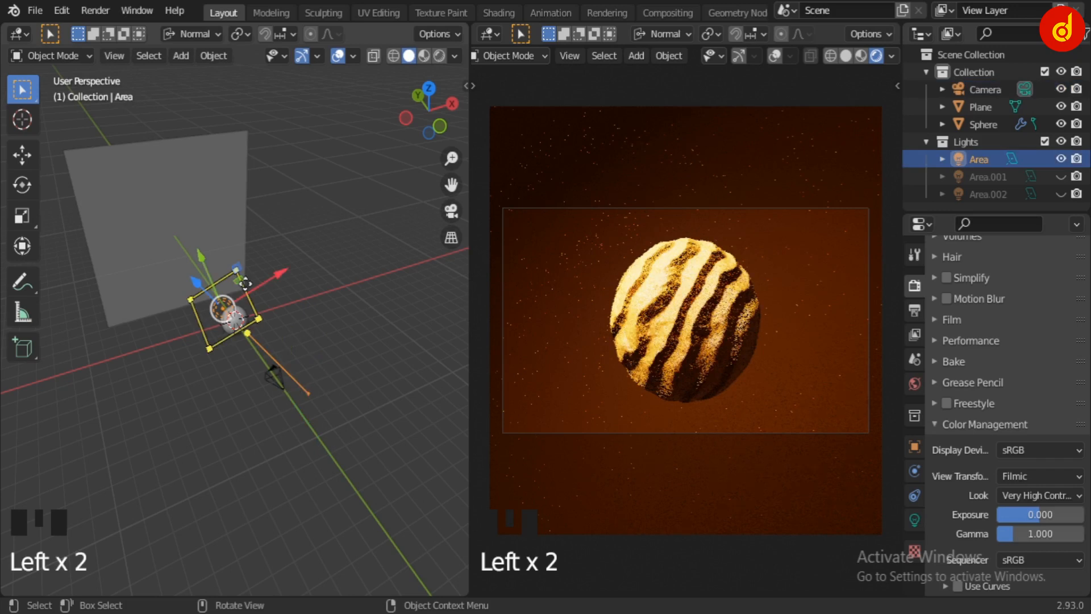
{"action": "key", "text": "KP_Decimal"}
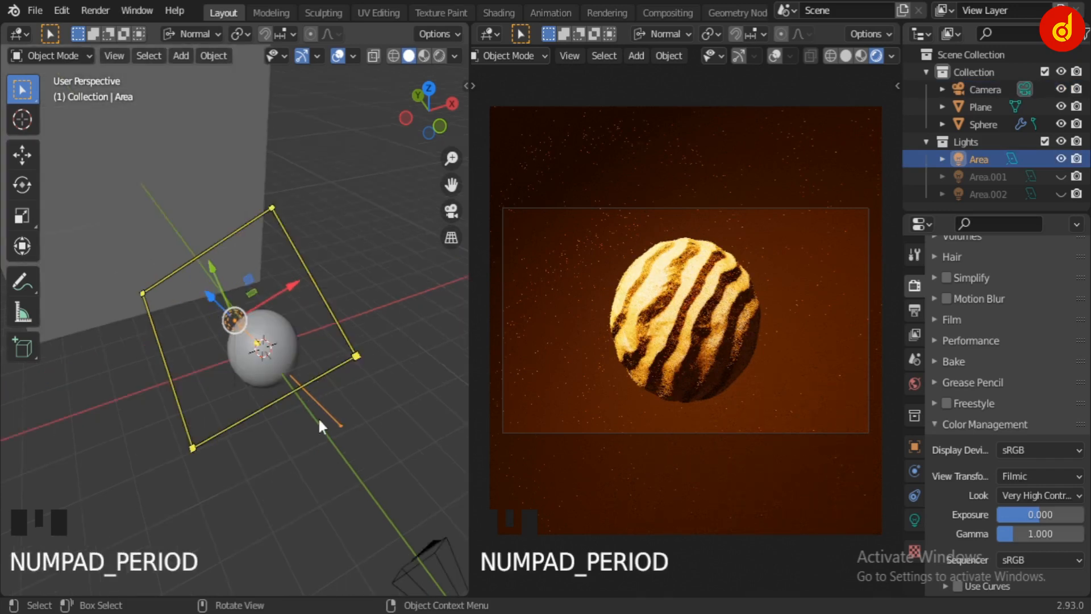
{"action": "scroll", "coordinate": [318, 417], "scroll_direction": "down", "scroll_amount": 2}
{"action": "scroll", "coordinate": [336, 421], "scroll_direction": "down", "scroll_amount": 1}
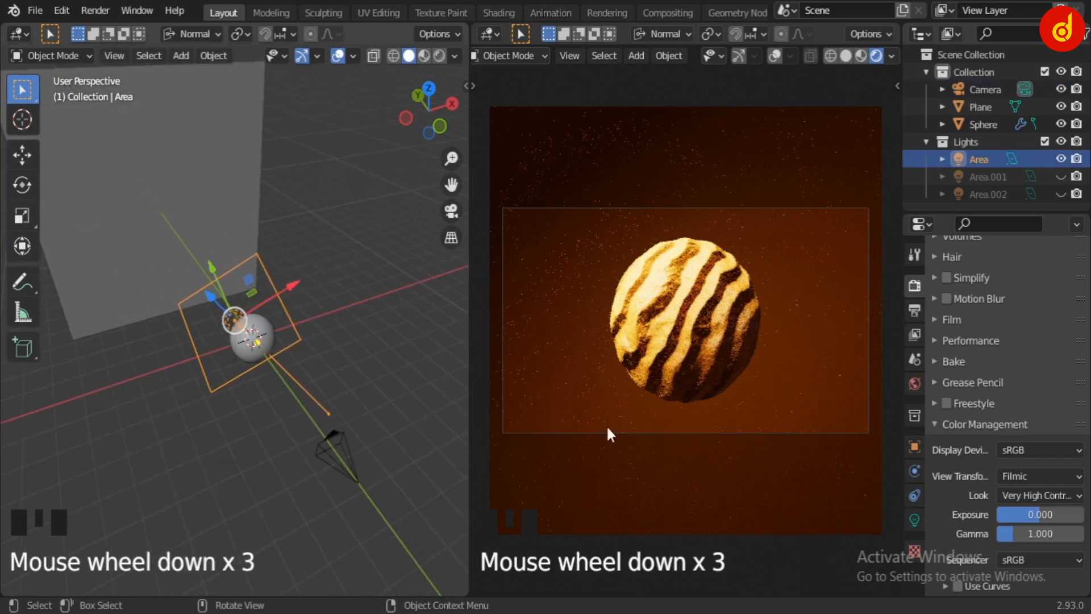
{"action": "left_click", "coordinate": [915, 519]}
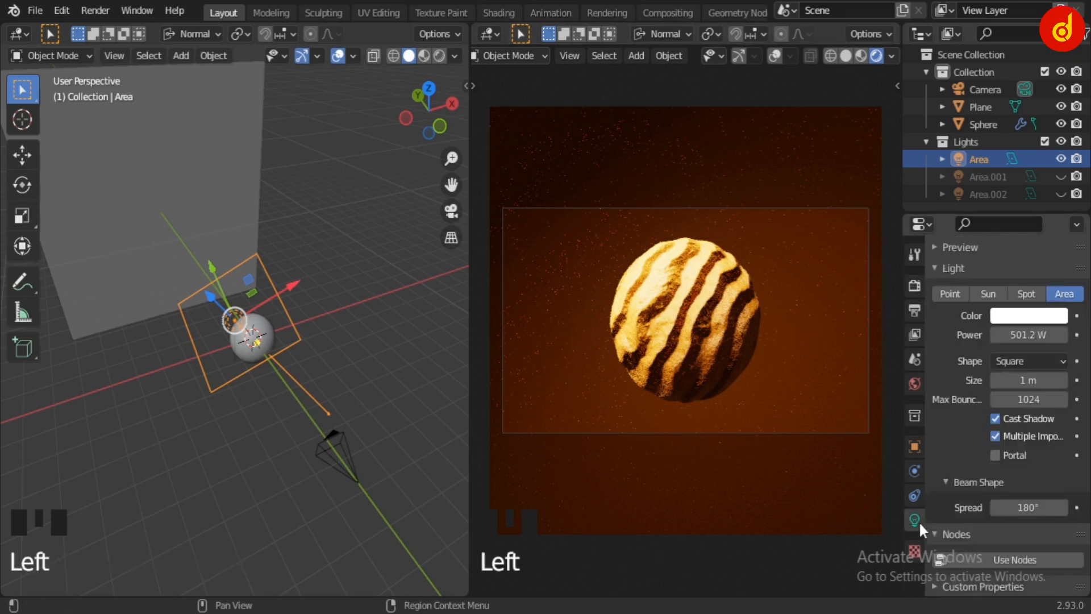
{"action": "middle_click_drag", "start_coordinate": [242, 471], "coordinate": [147, 435]}
{"action": "scroll", "coordinate": [217, 434], "scroll_direction": "down", "scroll_amount": 2}
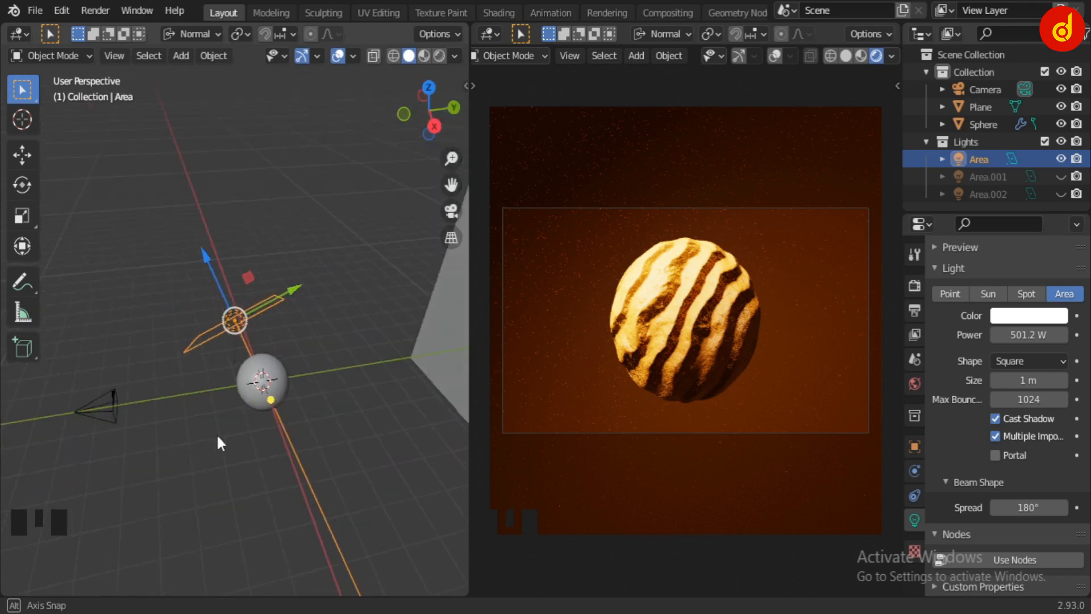
{"action": "scroll", "coordinate": [217, 438], "scroll_direction": "down", "scroll_amount": 1}
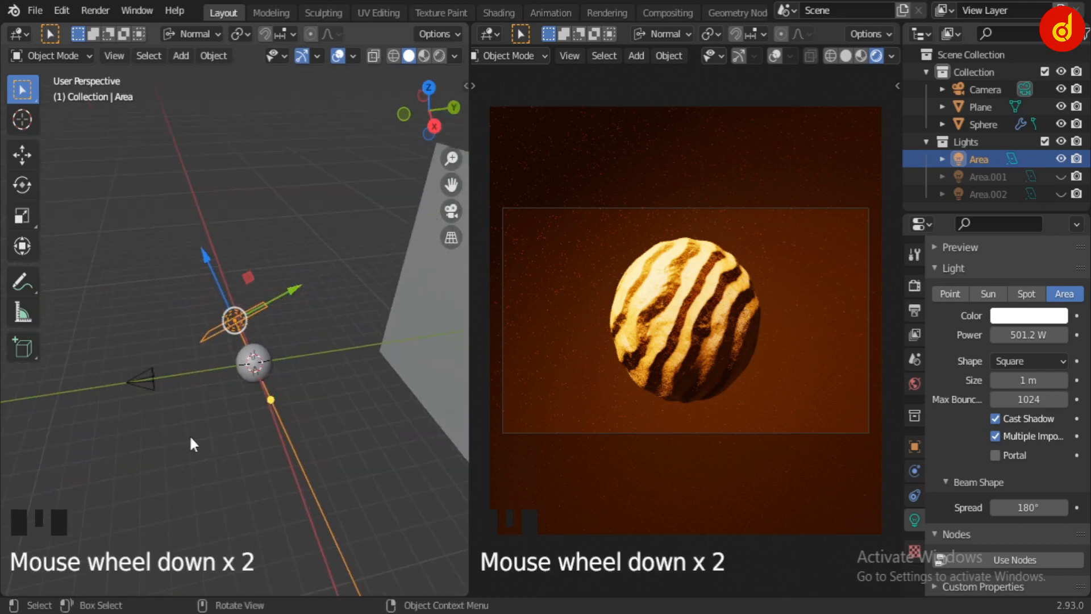
{"action": "middle_click_drag", "start_coordinate": [221, 429], "coordinate": [326, 433]}
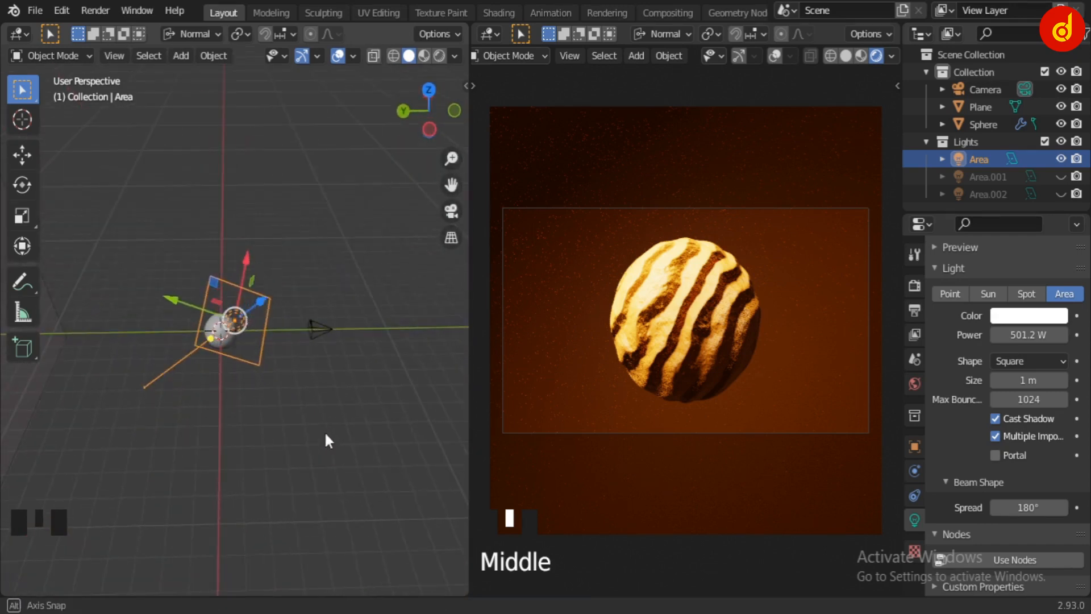
Hide the Area light, unhide and select Area.002, and inspect its light settings and position around the sphere.
{"action": "left_click", "coordinate": [1060, 159]}
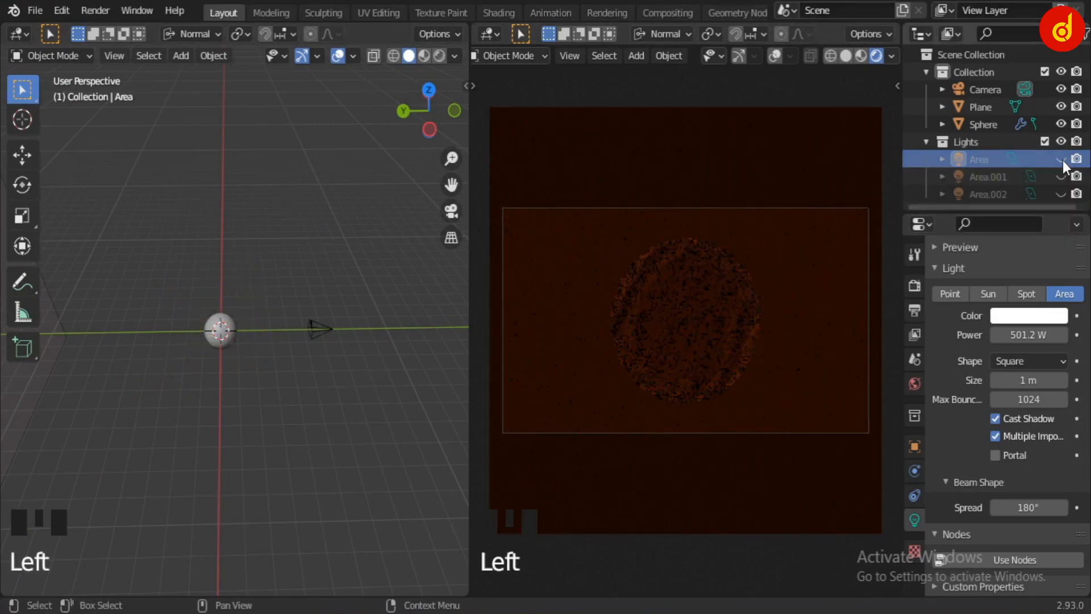
{"action": "left_click", "coordinate": [1060, 194]}
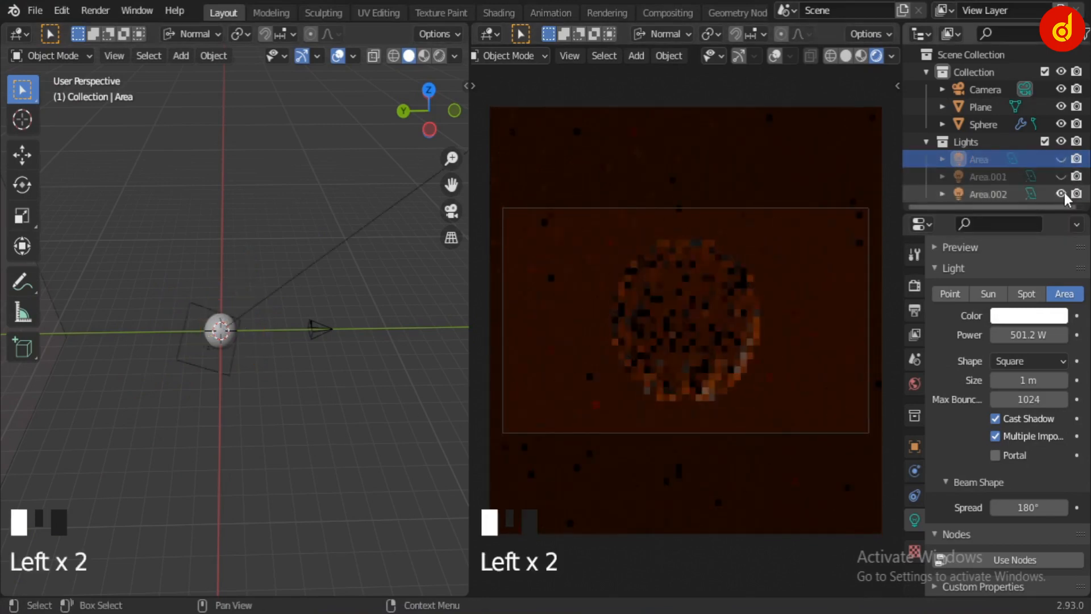
{"action": "left_click", "coordinate": [219, 370]}
{"action": "middle_click_drag", "start_coordinate": [301, 400], "coordinate": [250, 449]}
{"action": "middle_click_drag", "start_coordinate": [339, 473], "coordinate": [195, 469]}
{"action": "middle_click_drag", "start_coordinate": [166, 478], "coordinate": [308, 427]}
{"action": "scroll", "coordinate": [234, 450], "scroll_direction": "up", "scroll_amount": 2}
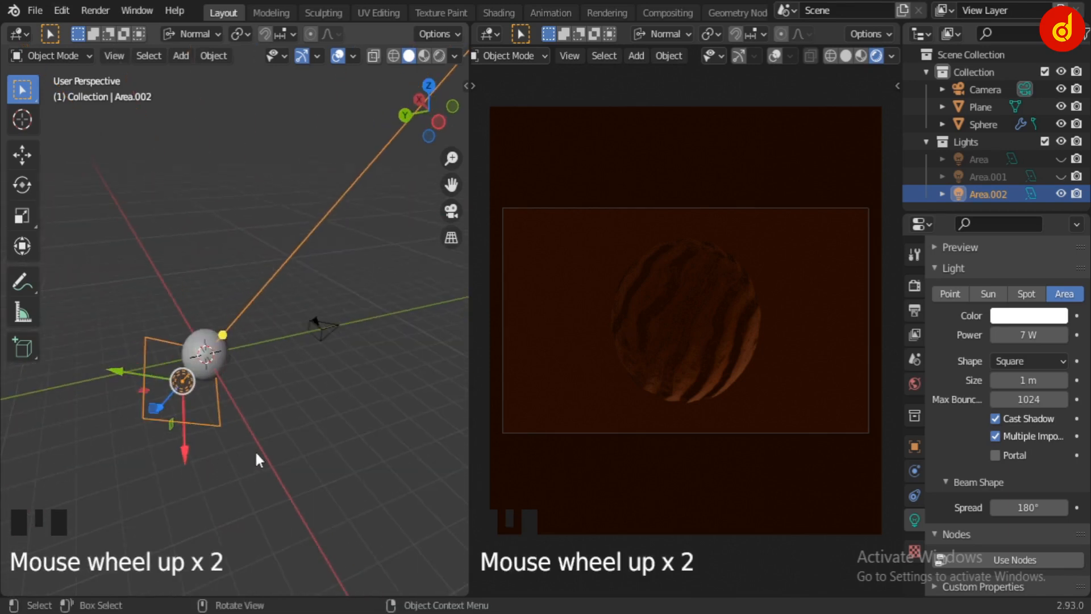
{"action": "middle_click_drag", "start_coordinate": [256, 454], "coordinate": [271, 450]}
{"action": "scroll", "coordinate": [317, 449], "scroll_direction": "down", "scroll_amount": 2}
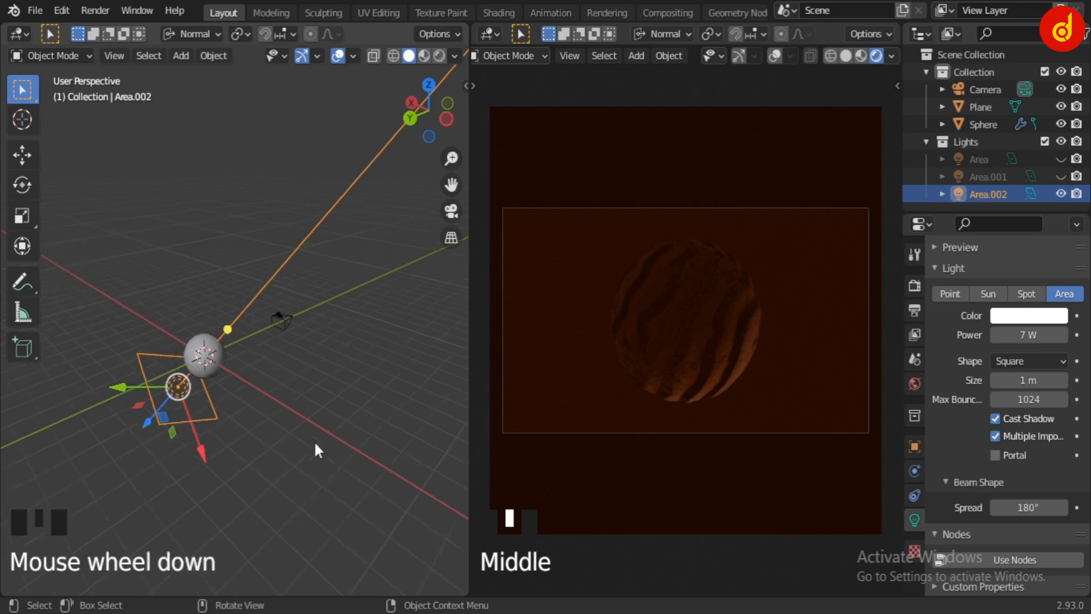
{"action": "middle_click_drag", "start_coordinate": [397, 431], "coordinate": [108, 454]}
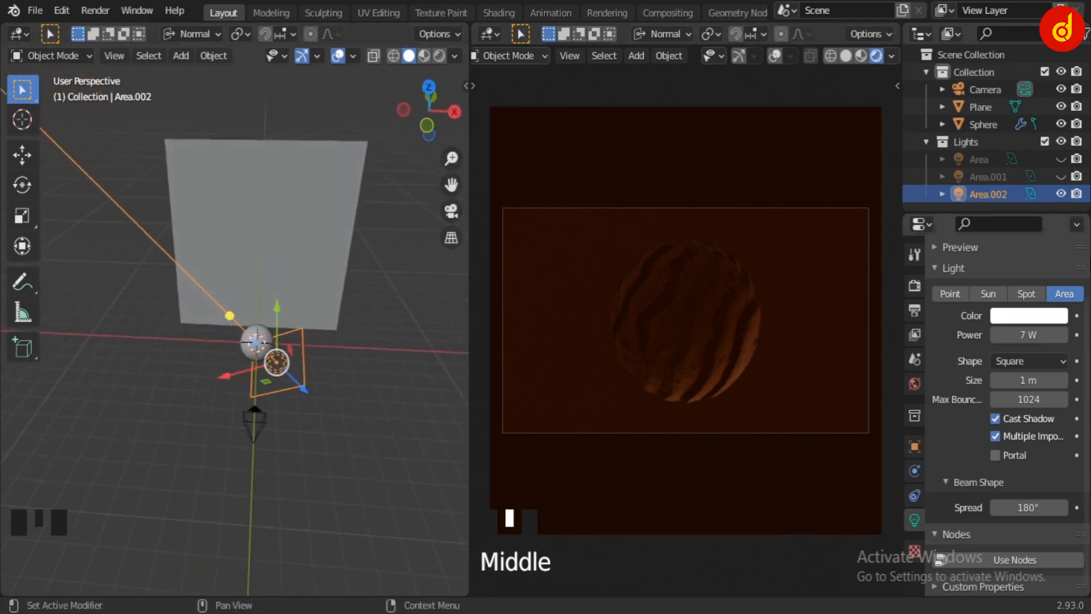
Hide Area.002, unhide and select the Area.001 light, and inspect its settings and its placement between the sphere and the backdrop plane.
{"action": "left_click", "coordinate": [1060, 193]}
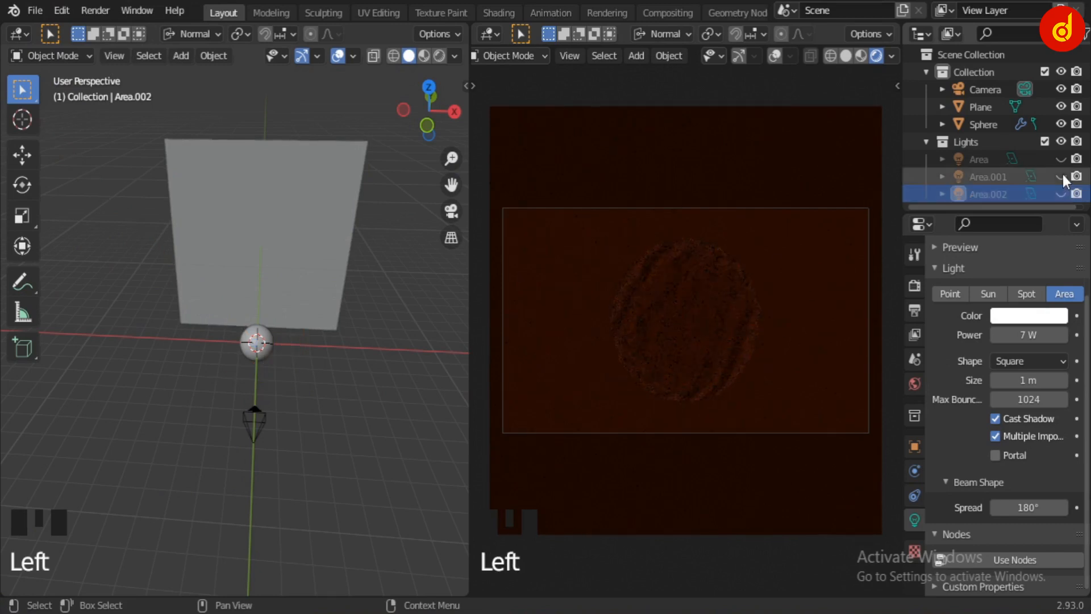
{"action": "left_click", "coordinate": [1061, 176]}
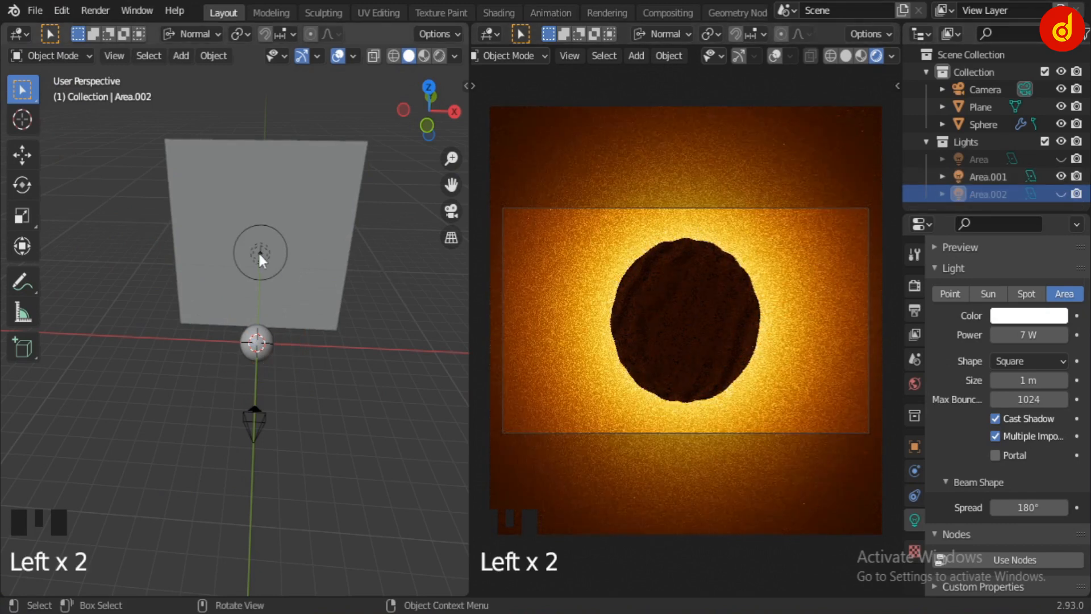
{"action": "left_click", "coordinate": [260, 254]}
{"action": "key", "text": "KP_Decimal"}
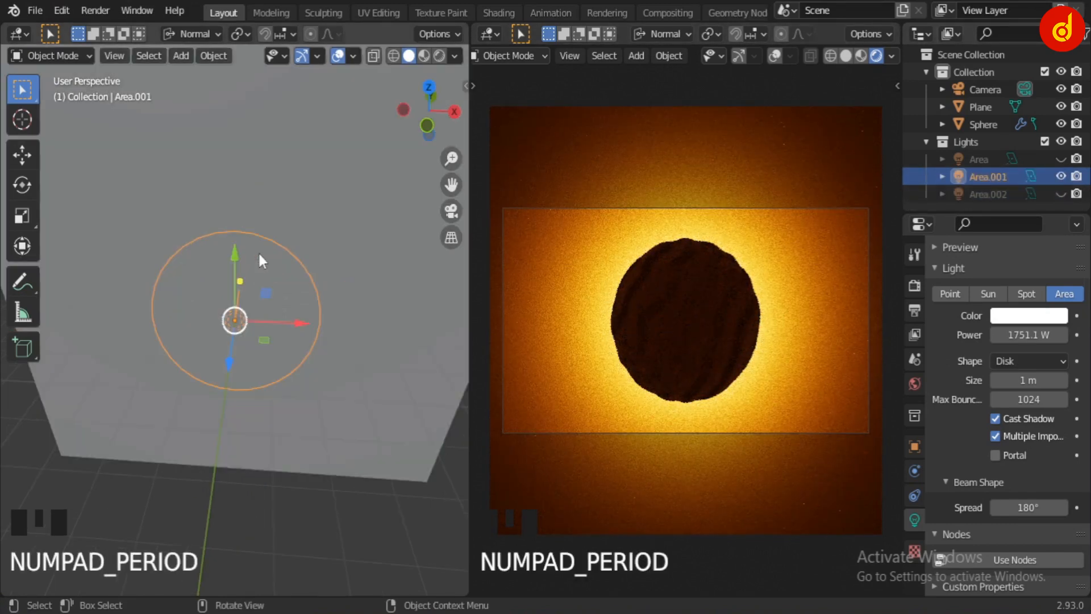
{"action": "scroll", "coordinate": [254, 318], "scroll_direction": "down", "scroll_amount": 4}
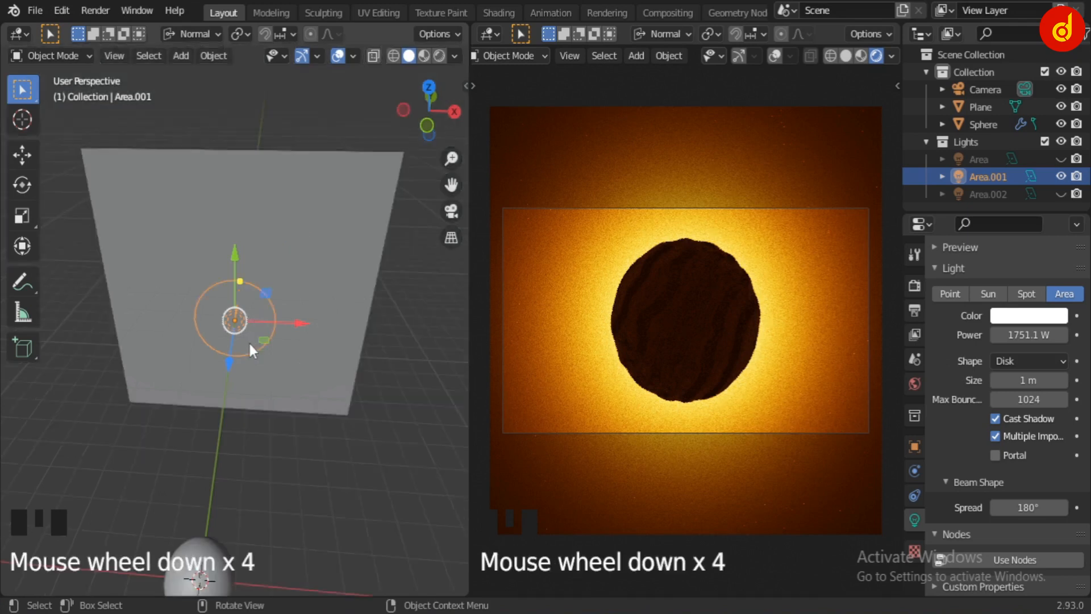
{"action": "scroll", "coordinate": [139, 388], "scroll_direction": "down", "scroll_amount": 2}
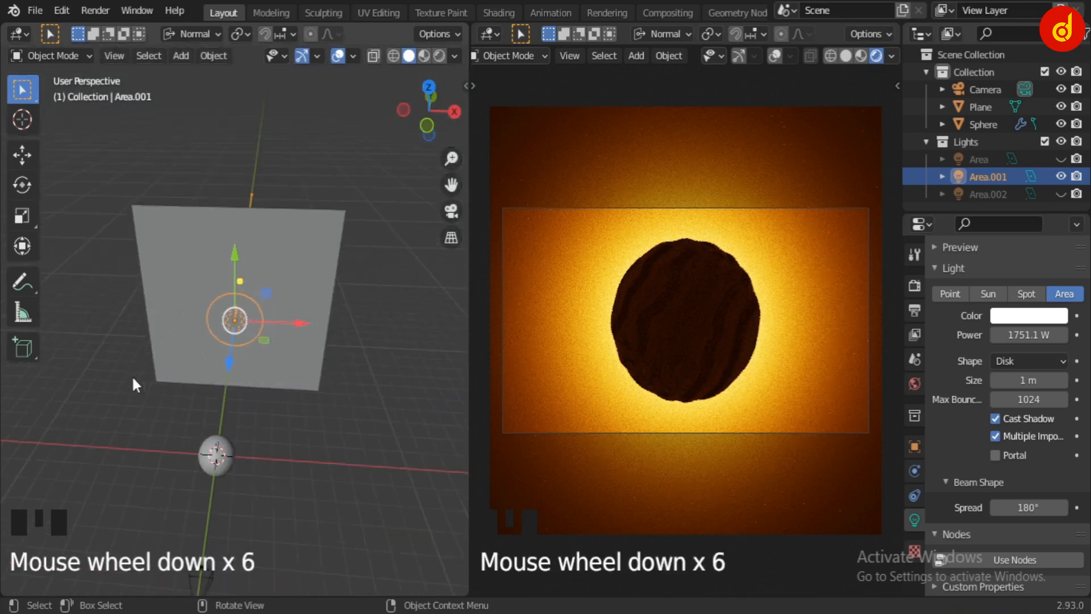
{"action": "middle_click_drag", "start_coordinate": [227, 372], "coordinate": [312, 390]}
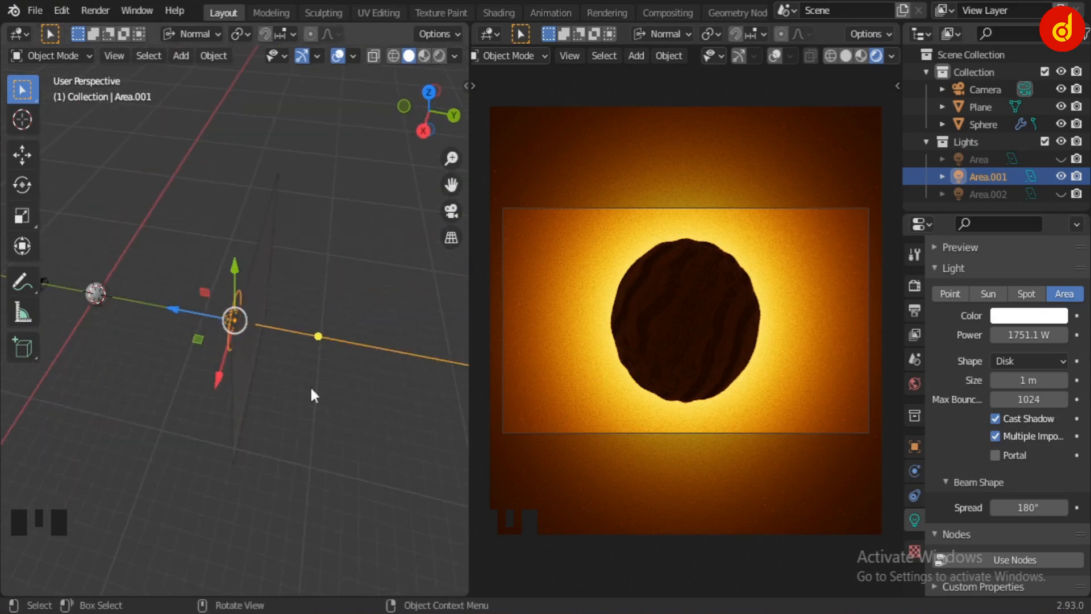
{"action": "middle_click_drag", "start_coordinate": [200, 392], "coordinate": [420, 357]}
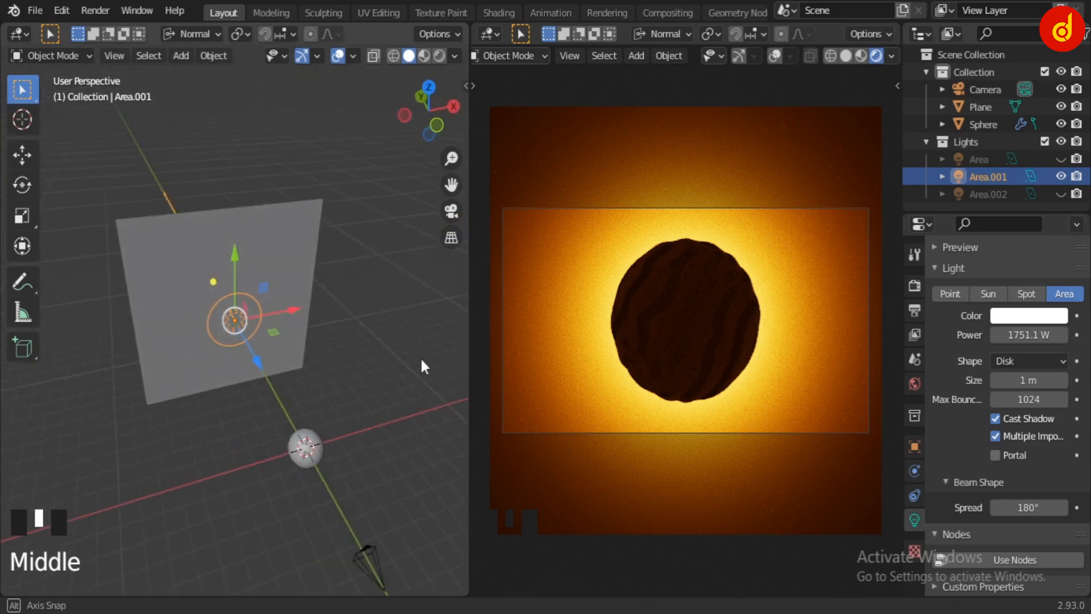
Unhide the Area.002 and Area lights so that all three area lights illuminate the scene.
{"action": "left_click", "coordinate": [1060, 194]}
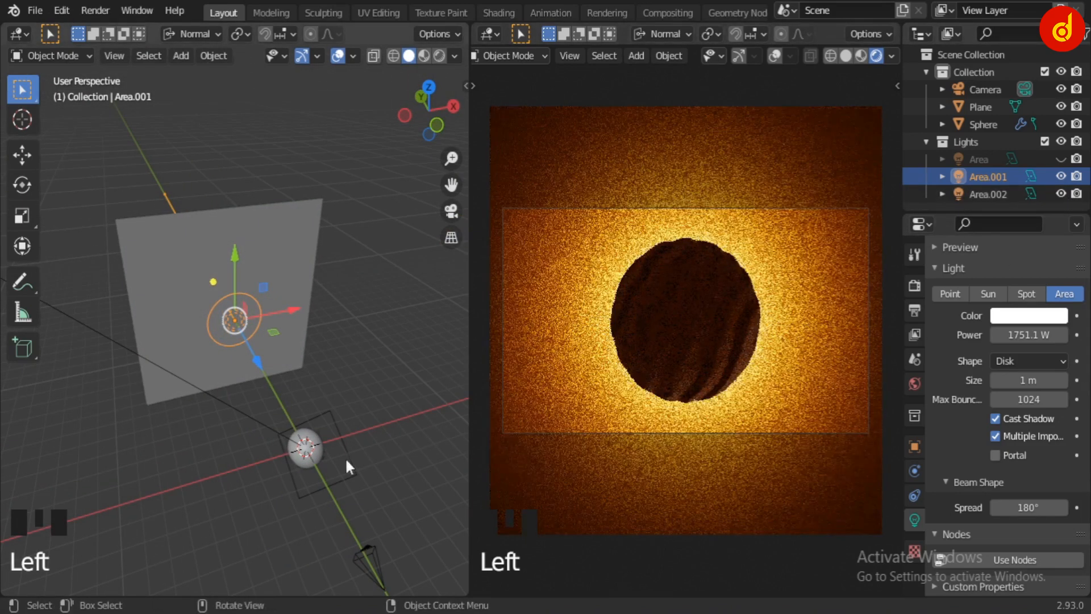
{"action": "left_click", "coordinate": [376, 492]}
{"action": "middle_click_drag", "start_coordinate": [396, 484], "coordinate": [327, 461]}
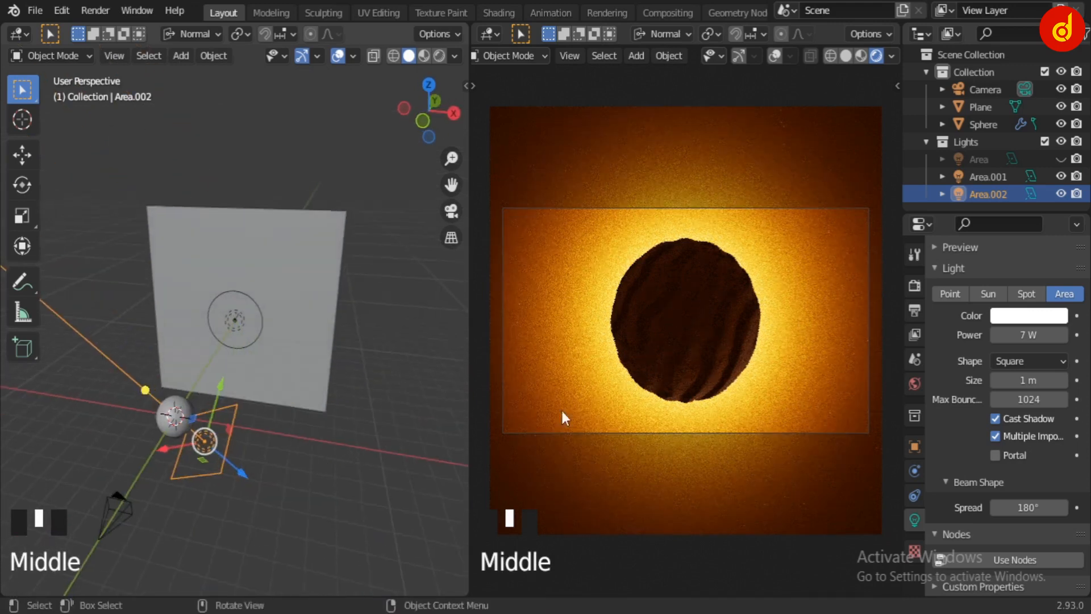
{"action": "left_click", "coordinate": [1060, 159]}
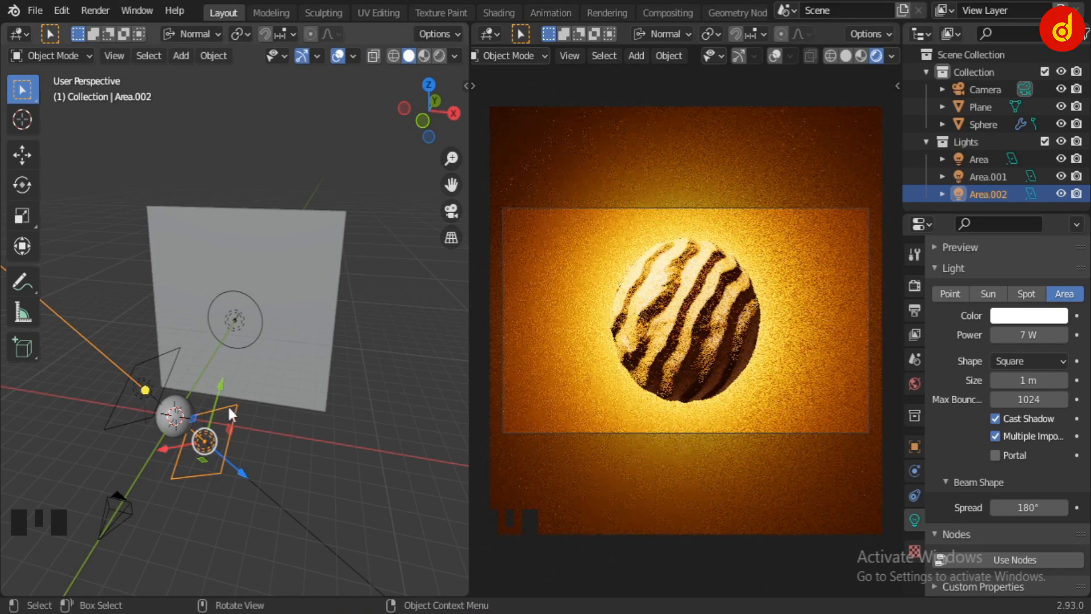
Centre the view on the sphere, examine the complete three-light setup around it, and clear the selection.
{"action": "left_click", "coordinate": [172, 420]}
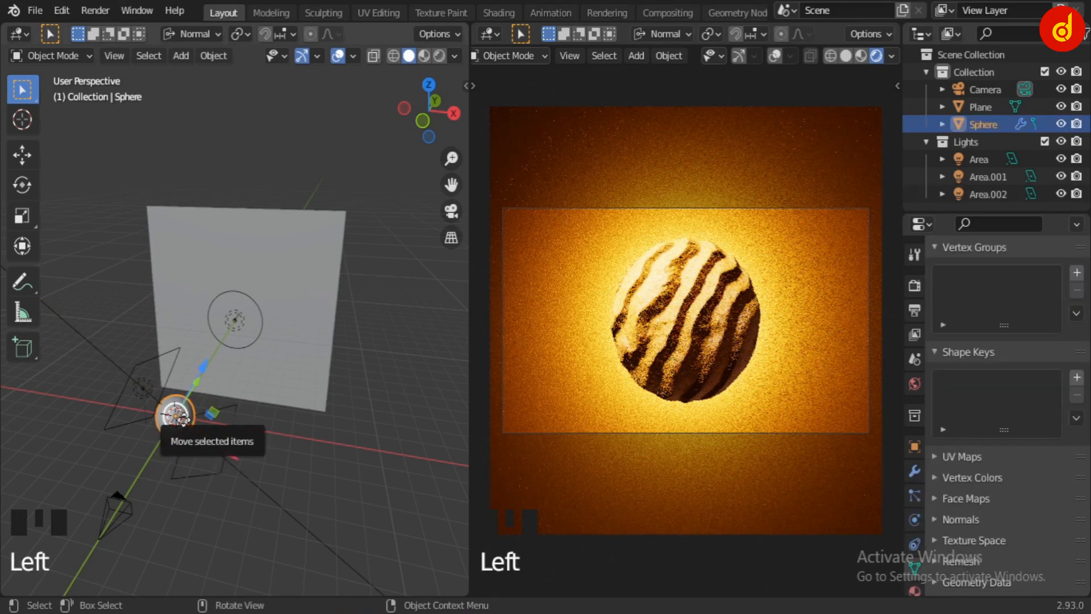
{"action": "key", "text": "KP_Decimal"}
{"action": "scroll", "coordinate": [193, 415], "scroll_direction": "down", "scroll_amount": 6}
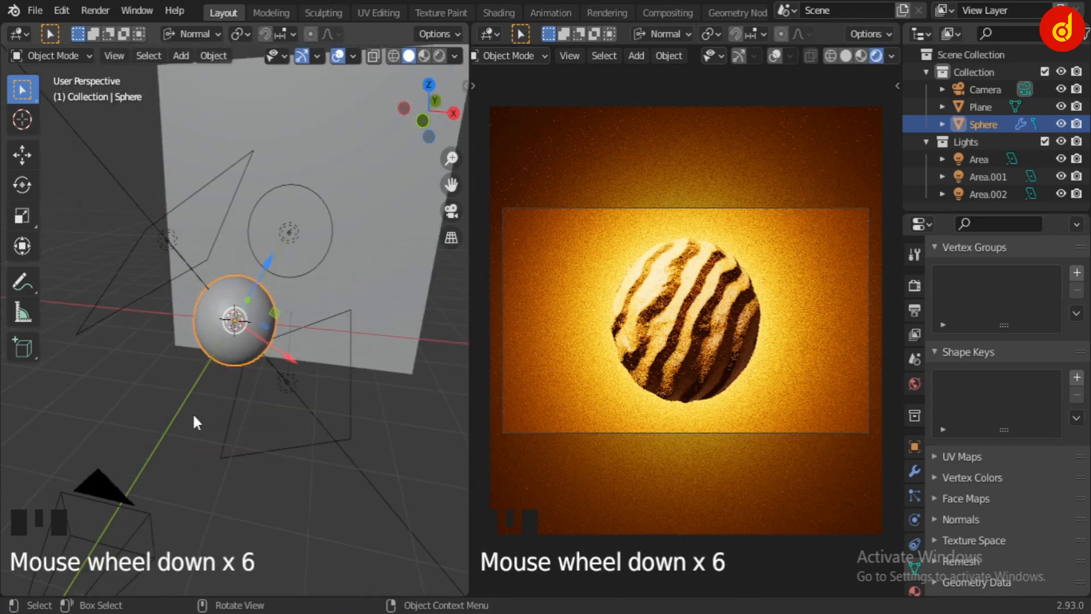
{"action": "scroll", "coordinate": [228, 426], "scroll_direction": "down", "scroll_amount": 3}
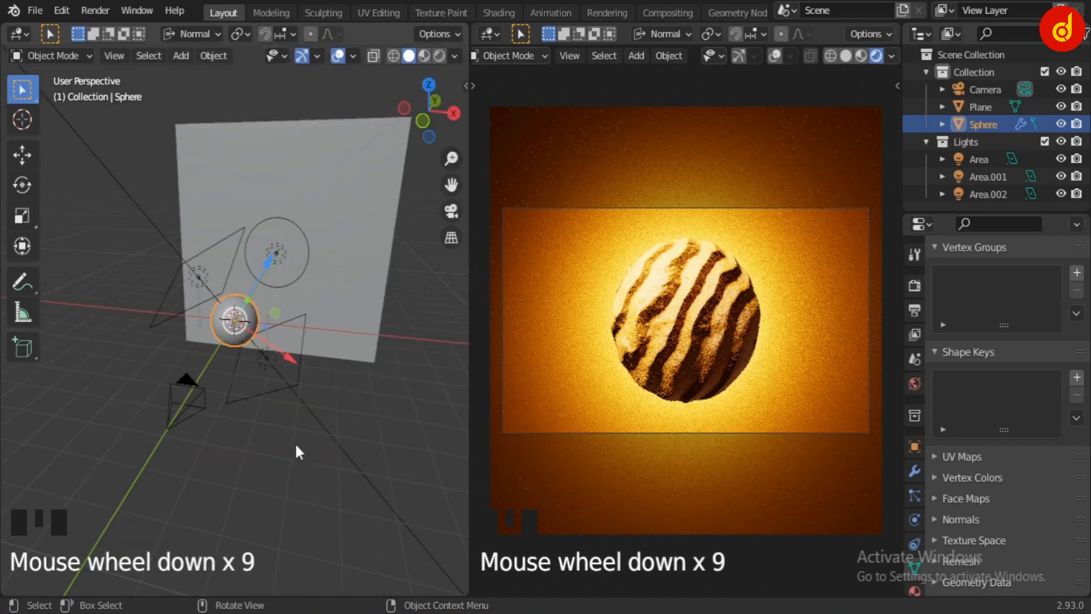
{"action": "mouse_move", "coordinate": [295, 445]}
{"action": "middle_mouse_down"}
{"action": "mouse_move", "coordinate": [146, 455]}
{"action": "mouse_move", "coordinate": [330, 455]}
{"action": "mouse_move", "coordinate": [299, 442]}
{"action": "middle_mouse_up"}
{"action": "scroll", "coordinate": [189, 435], "scroll_direction": "down", "scroll_amount": 3}
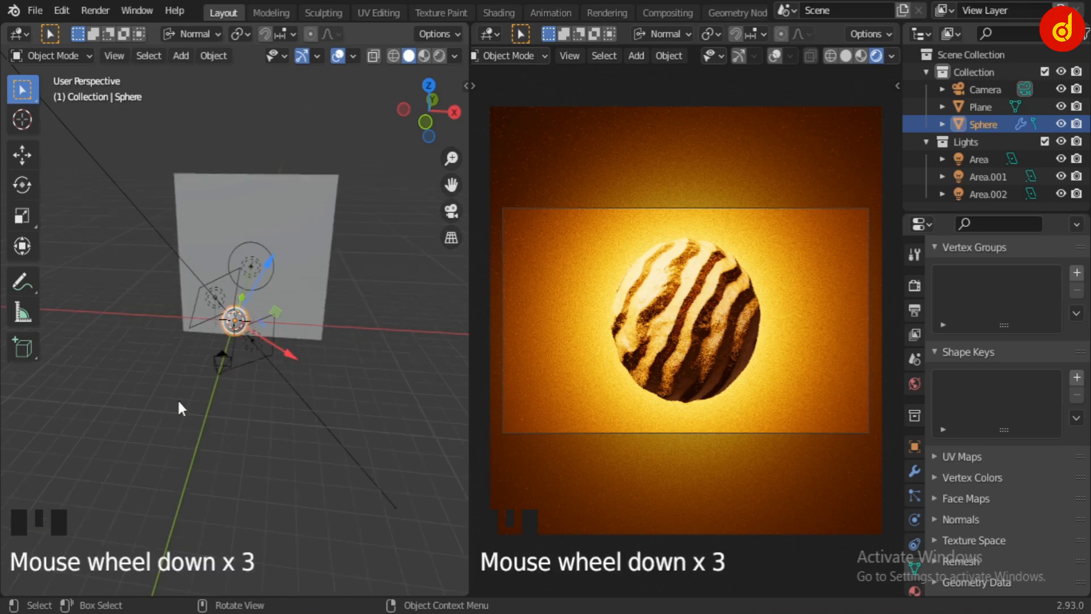
{"action": "middle_click_drag", "start_coordinate": [180, 408], "coordinate": [291, 449]}
{"action": "left_click", "coordinate": [291, 448]}
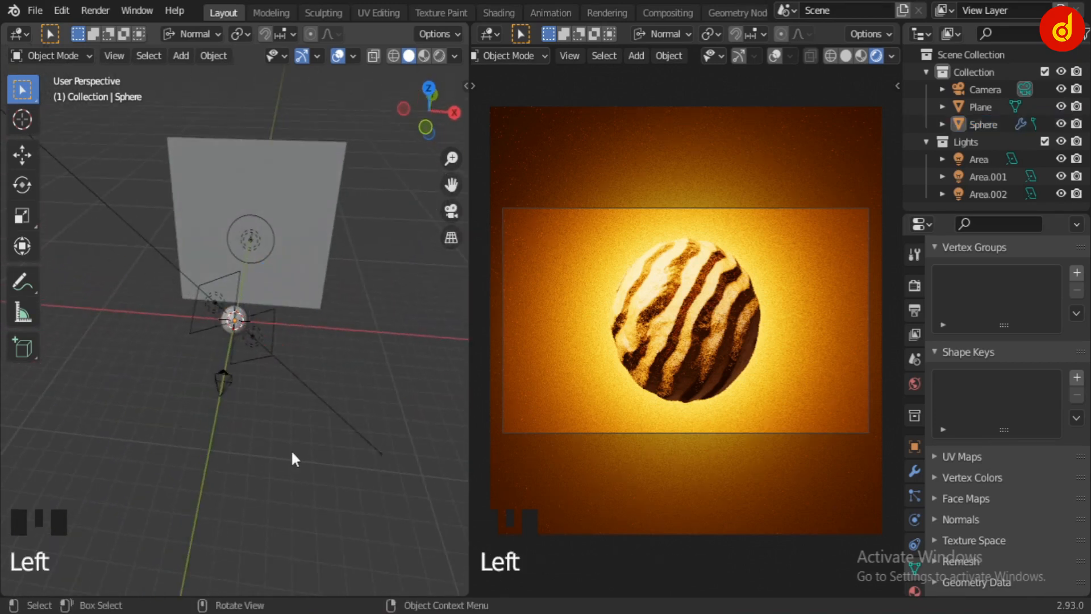
Switch to the Modeling workspace, return to Object Mode, and turn on the viewport gizmos and overlays.
{"action": "left_click", "coordinate": [270, 11]}
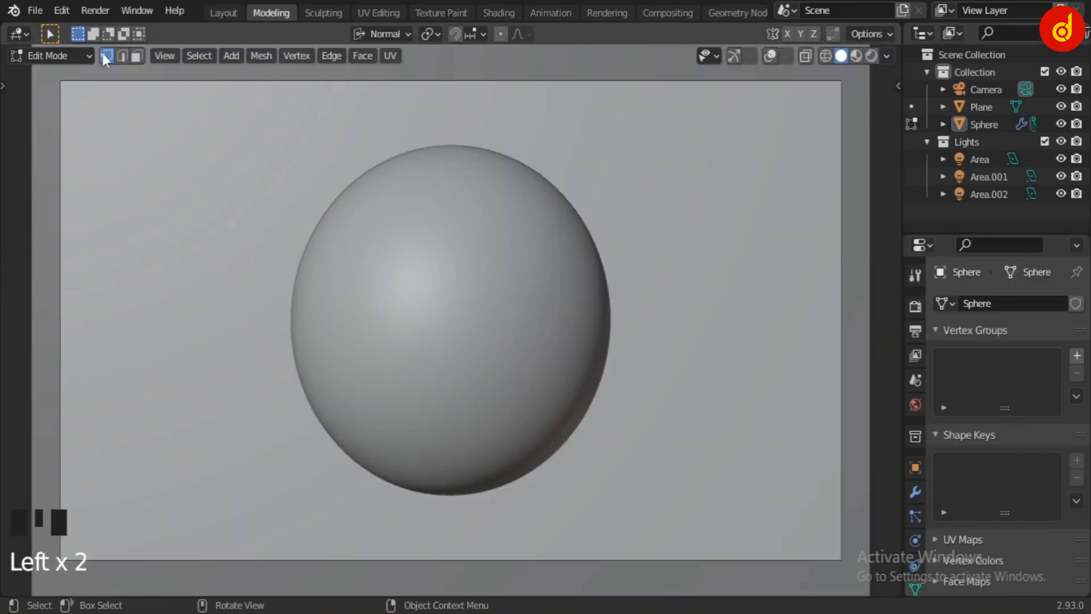
{"action": "left_click", "coordinate": [63, 55]}
{"action": "left_click", "coordinate": [67, 74]}
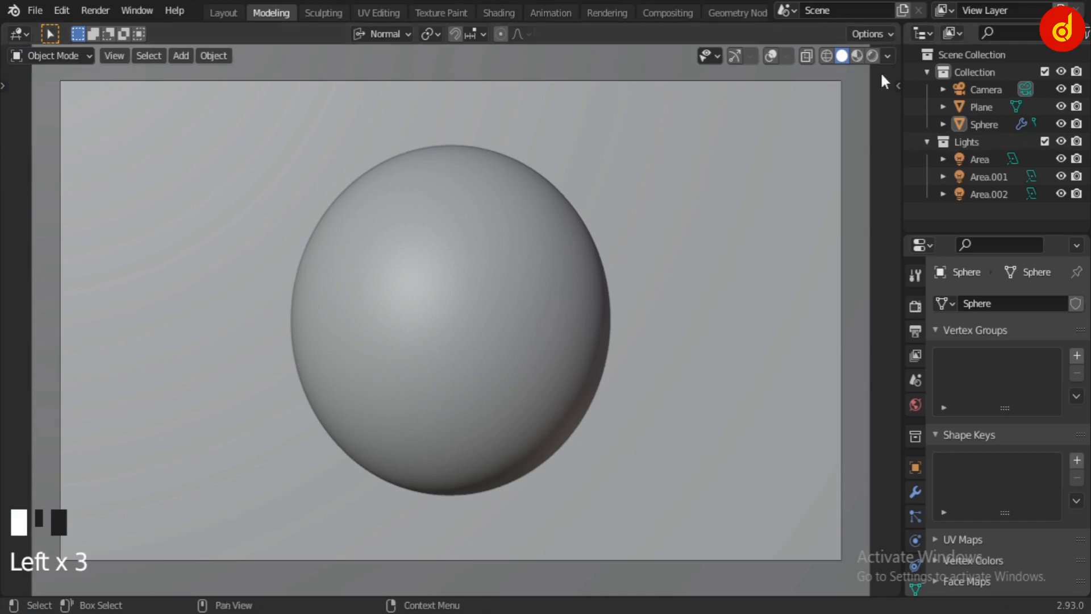
{"action": "left_click", "coordinate": [737, 56]}
{"action": "left_click", "coordinate": [771, 55]}
Examine how the backdrop plane, area lights and camera are arranged around the sphere from several angles.
{"action": "scroll", "coordinate": [710, 256], "scroll_direction": "down", "scroll_amount": 6}
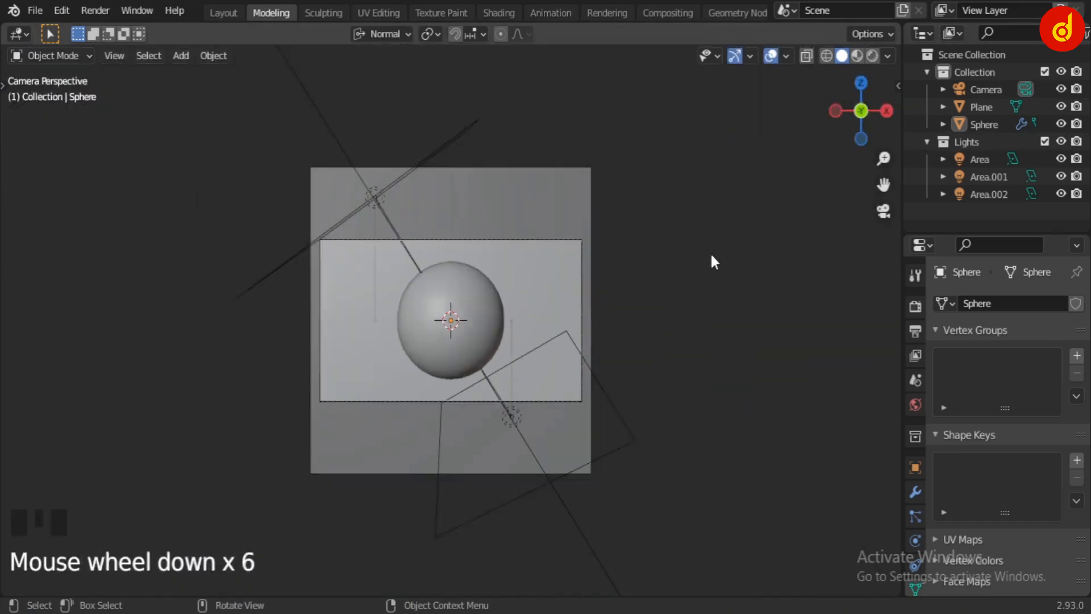
{"action": "middle_click_drag", "start_coordinate": [710, 256], "coordinate": [724, 302]}
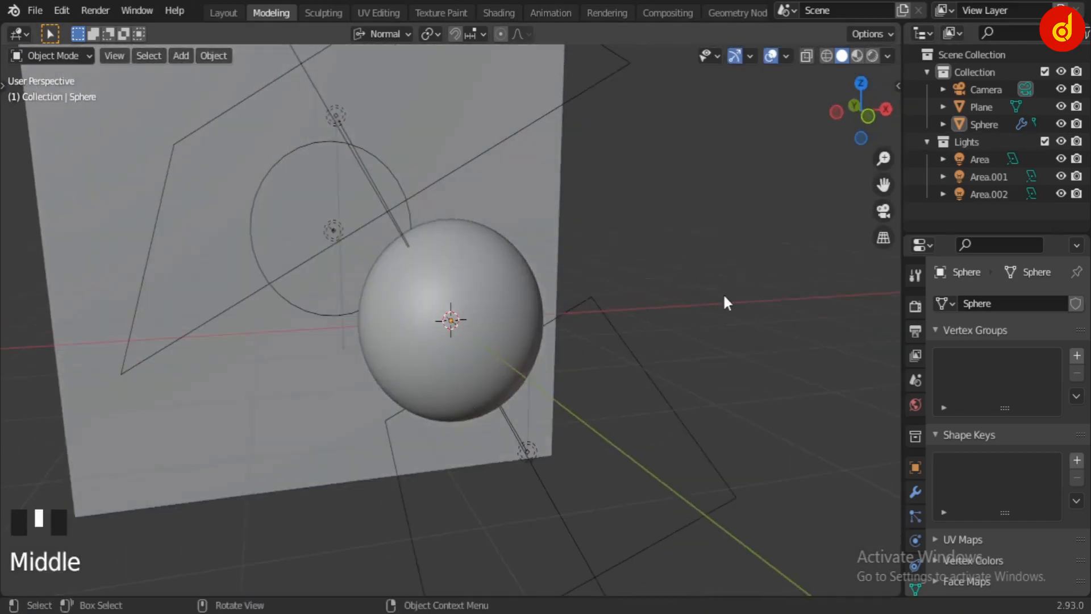
{"action": "scroll", "coordinate": [536, 348], "scroll_direction": "down", "scroll_amount": 6}
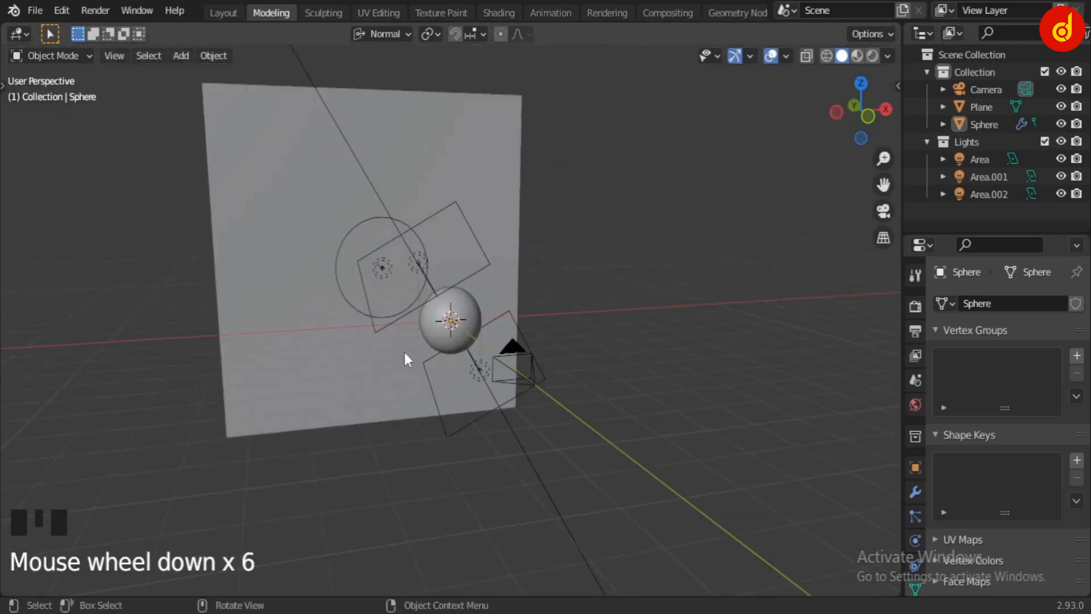
{"action": "middle_click_drag", "start_coordinate": [409, 360], "coordinate": [246, 387]}
{"action": "scroll", "coordinate": [707, 353], "scroll_direction": "down", "scroll_amount": 3}
{"action": "middle_click_drag", "start_coordinate": [792, 348], "coordinate": [625, 311]}
{"action": "scroll", "coordinate": [699, 373], "scroll_direction": "down", "scroll_amount": 3}
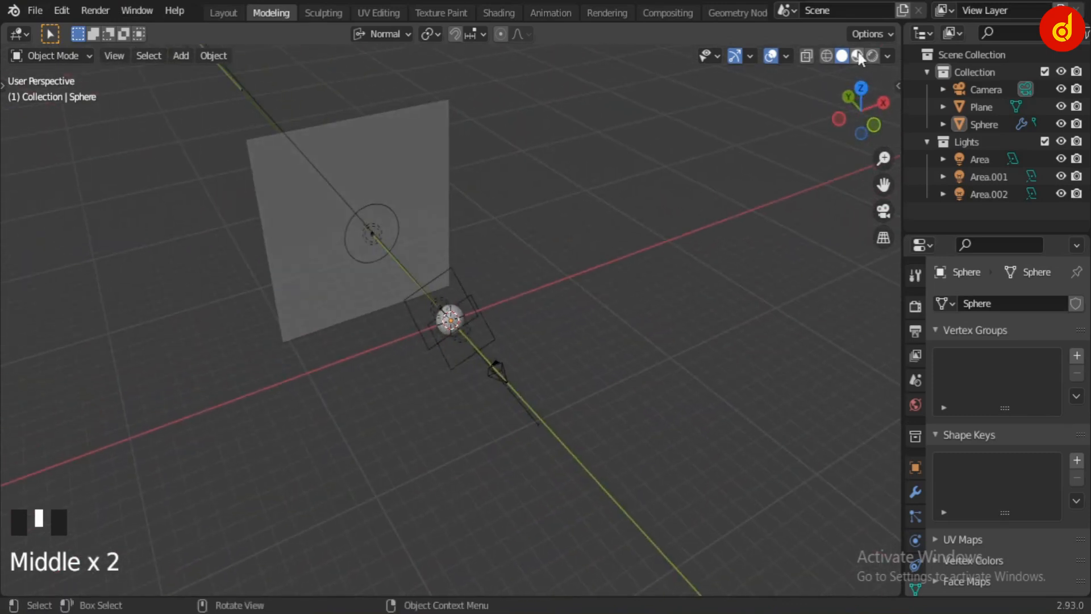
Switch the viewport to Material Preview shading and look at the sphere and backdrop through the camera.
{"action": "key", "text": "z"}
{"action": "left_click", "coordinate": [475, 366]}
{"action": "mouse_move", "coordinate": [475, 366]}
{"action": "middle_mouse_down"}
{"action": "mouse_move", "coordinate": [462, 369]}
{"action": "mouse_move", "coordinate": [578, 349]}
{"action": "mouse_move", "coordinate": [373, 353]}
{"action": "mouse_move", "coordinate": [414, 348]}
{"action": "middle_mouse_up"}
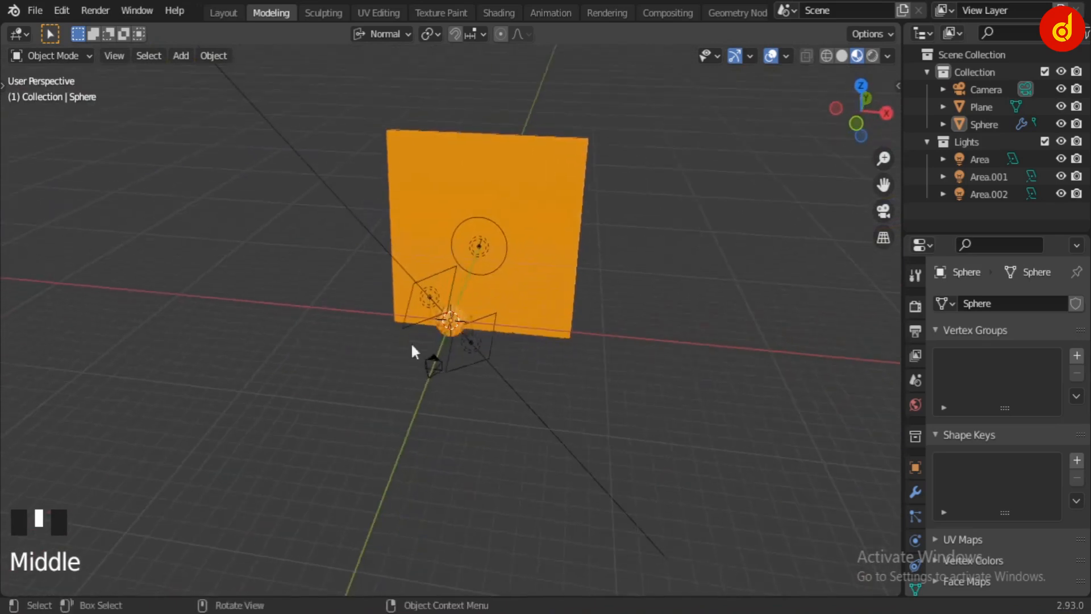
{"action": "middle_click_drag", "start_coordinate": [625, 345], "coordinate": [594, 377]}
{"action": "scroll", "coordinate": [507, 360], "scroll_direction": "up", "scroll_amount": 2}
{"action": "key", "text": "KP_0"}
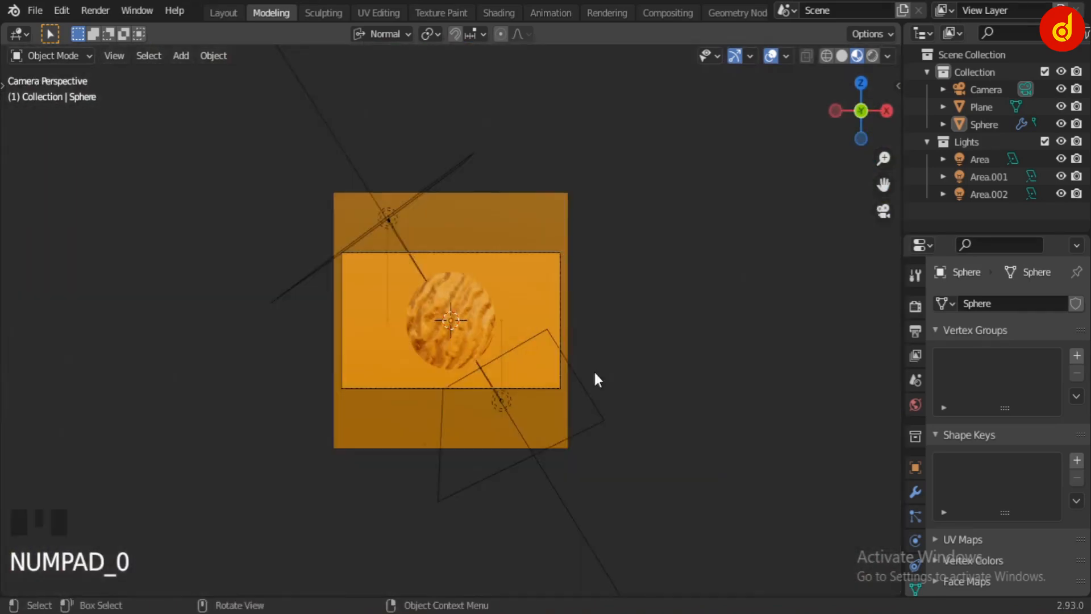
{"action": "scroll", "coordinate": [590, 376], "scroll_direction": "up", "scroll_amount": 1}
{"action": "scroll", "coordinate": [586, 376], "scroll_direction": "up", "scroll_amount": 5}
{"action": "scroll", "coordinate": [585, 376], "scroll_direction": "up", "scroll_amount": 1}
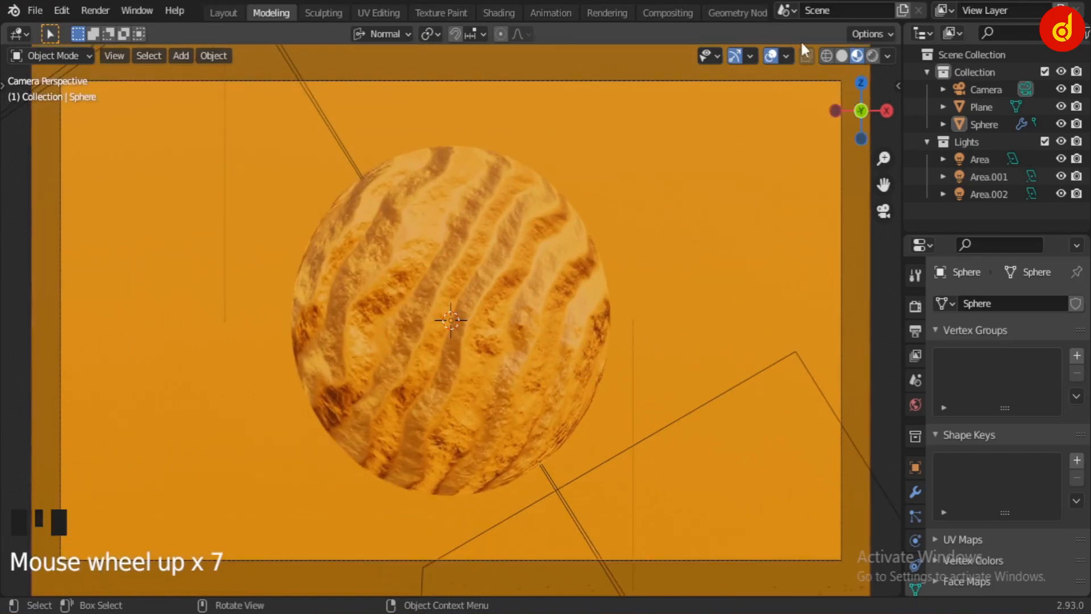
Switch the camera view to Rendered shading and turn off the viewport overlays and gizmos.
{"action": "left_click", "coordinate": [872, 54]}
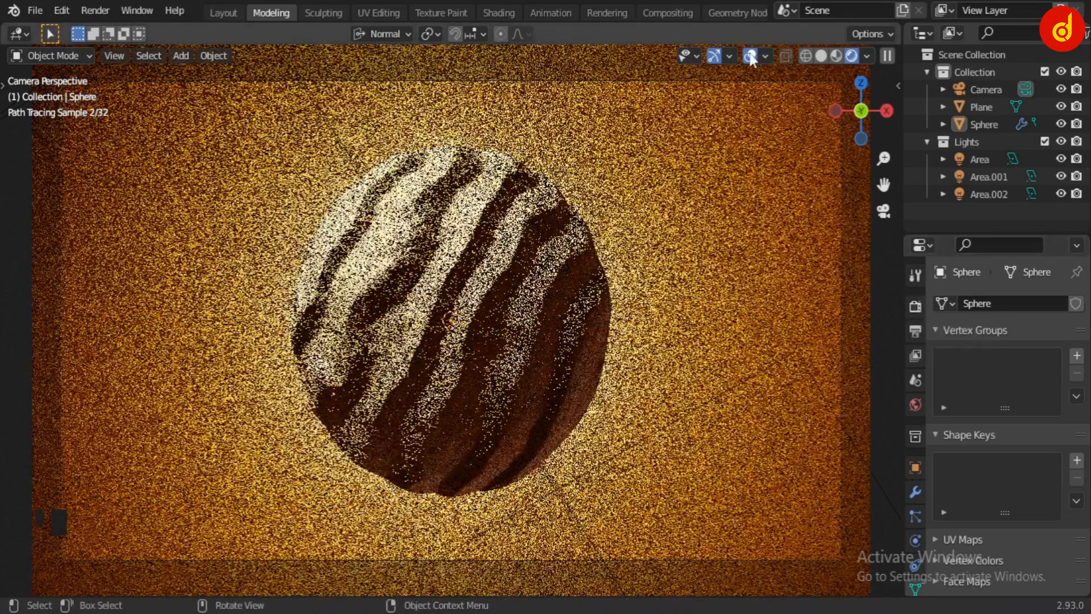
{"action": "left_click", "coordinate": [713, 56]}
{"action": "left_click", "coordinate": [713, 56]}
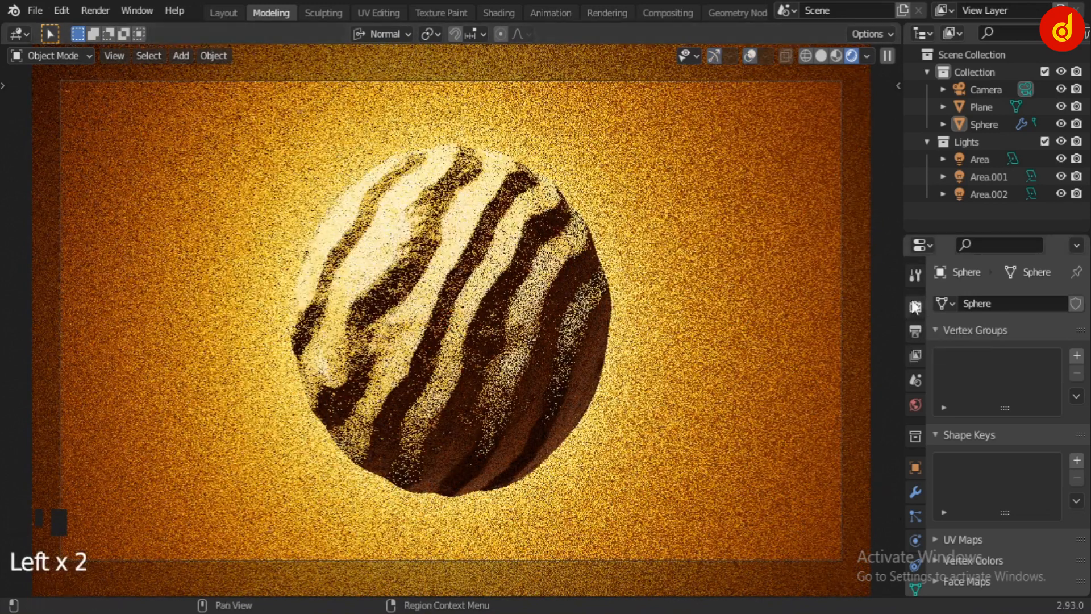
Review the scene's render settings from the render engine and sampling down to color management.
{"action": "left_click", "coordinate": [915, 306]}
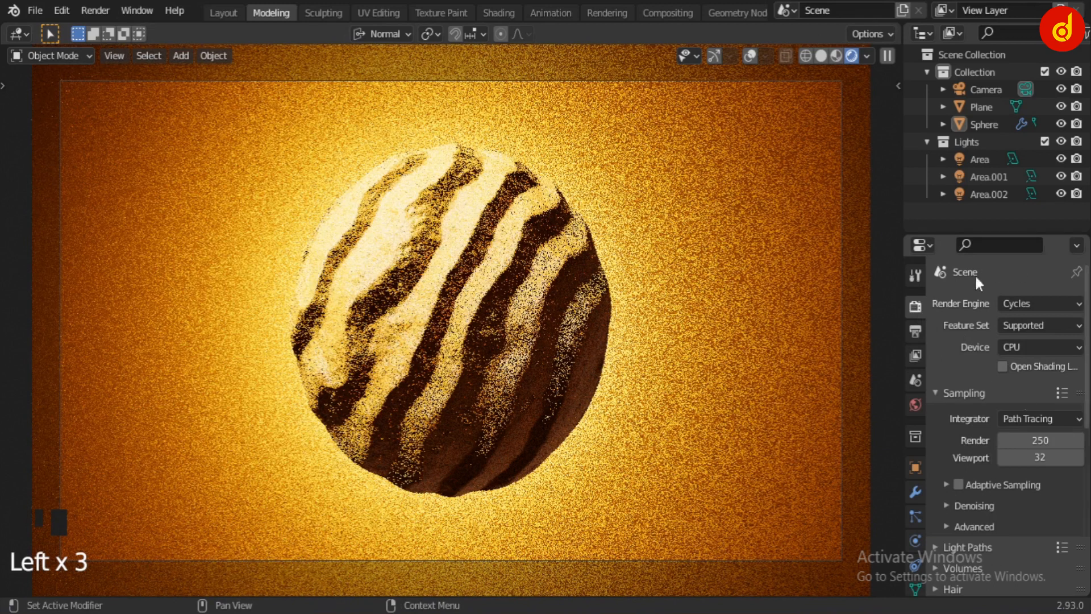
{"action": "scroll", "coordinate": [982, 387], "scroll_direction": "down", "scroll_amount": 7}
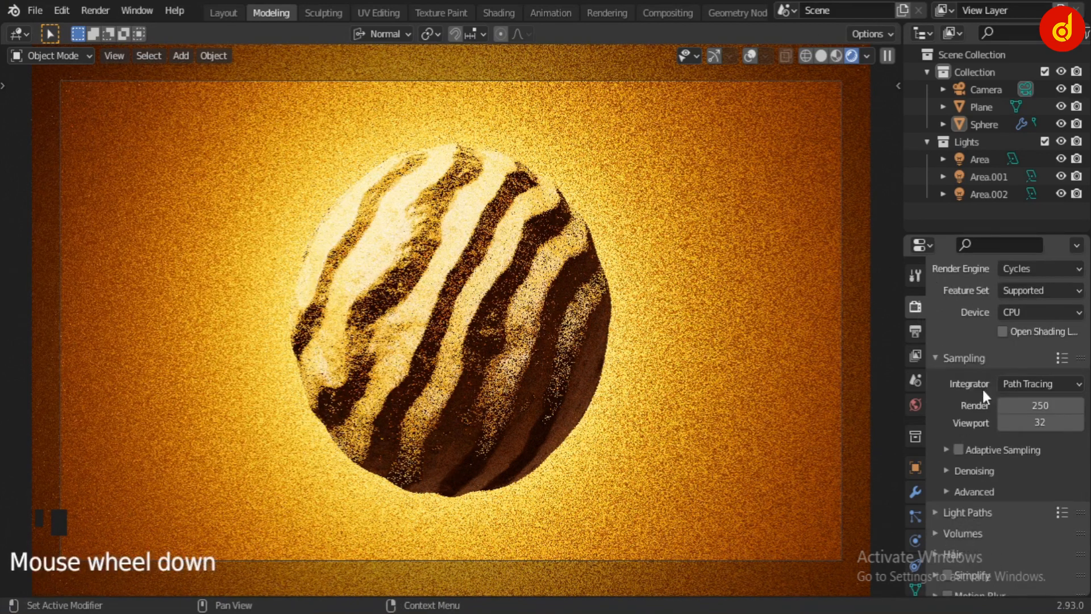
{"action": "scroll", "coordinate": [983, 391], "scroll_direction": "down", "scroll_amount": 5}
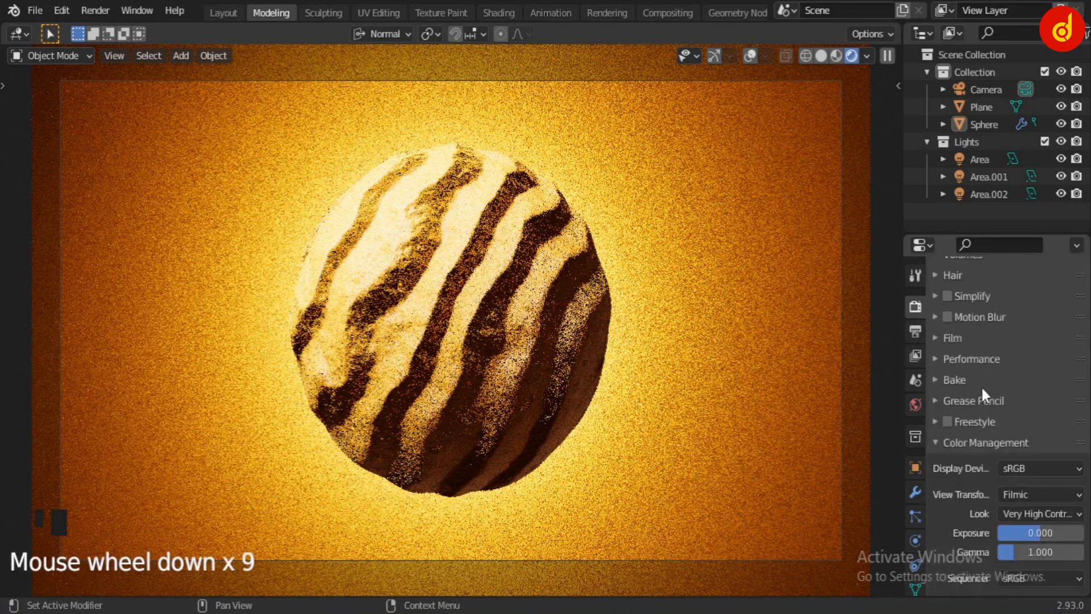